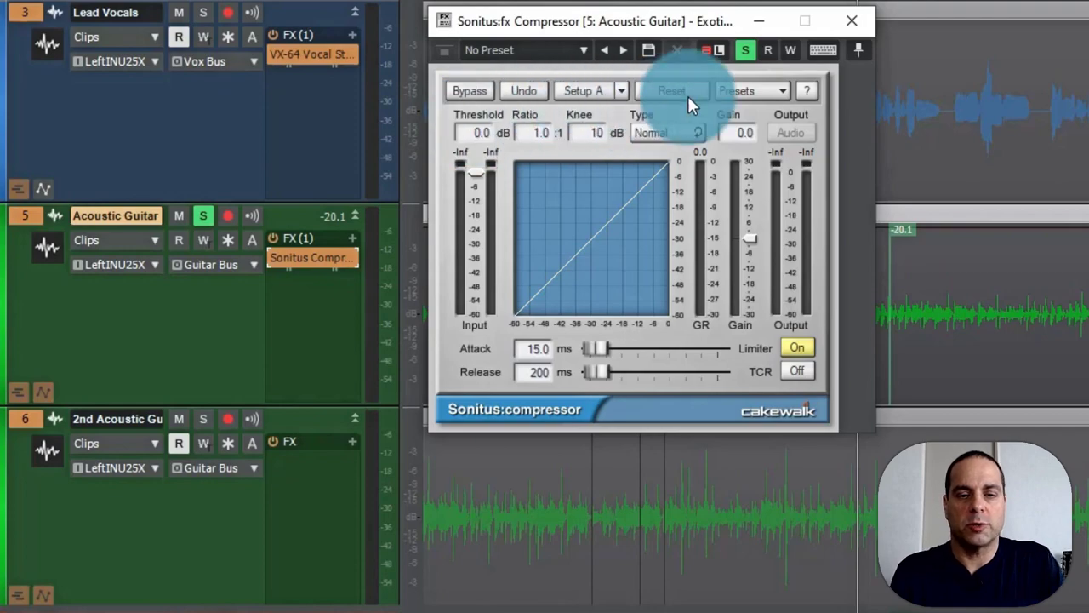
# Lower the compressor's threshold on the acoustic guitar to about -15.5 dB
pyautogui.click(808, 89)
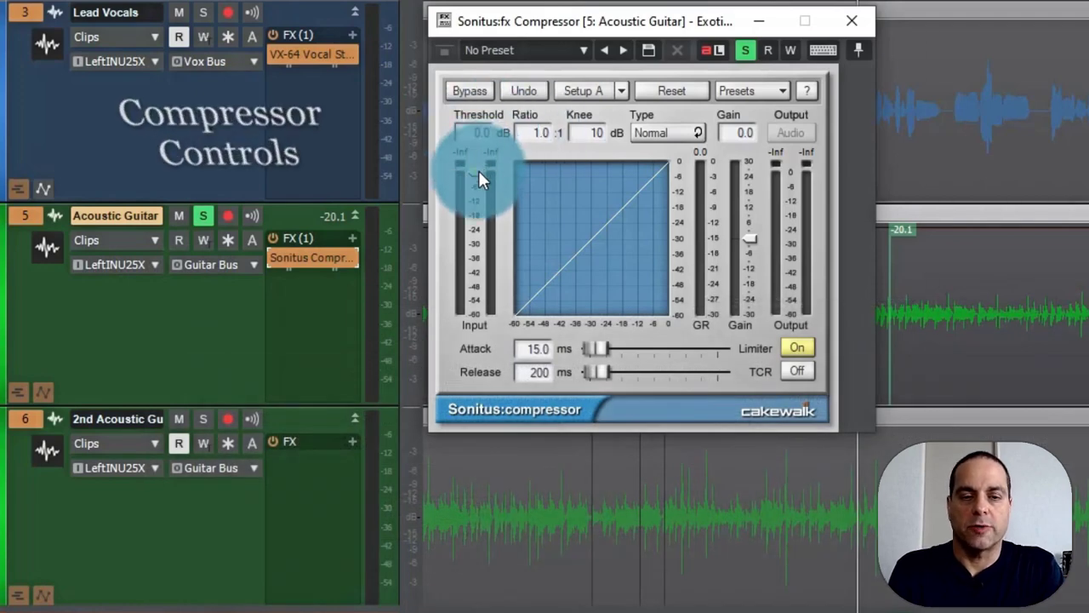
pyautogui.moveTo(478, 170); pyautogui.dragTo(472, 403)
pyautogui.doubleClick(474, 268)
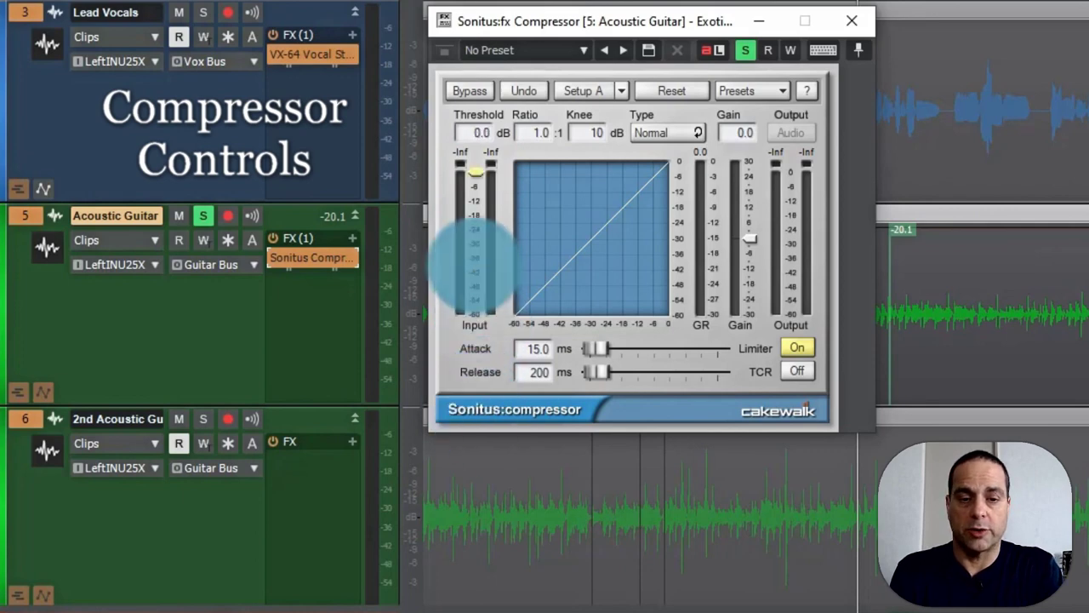
pyautogui.click(536, 131)
pyautogui.moveTo(476, 170); pyautogui.dragTo(474, 228)
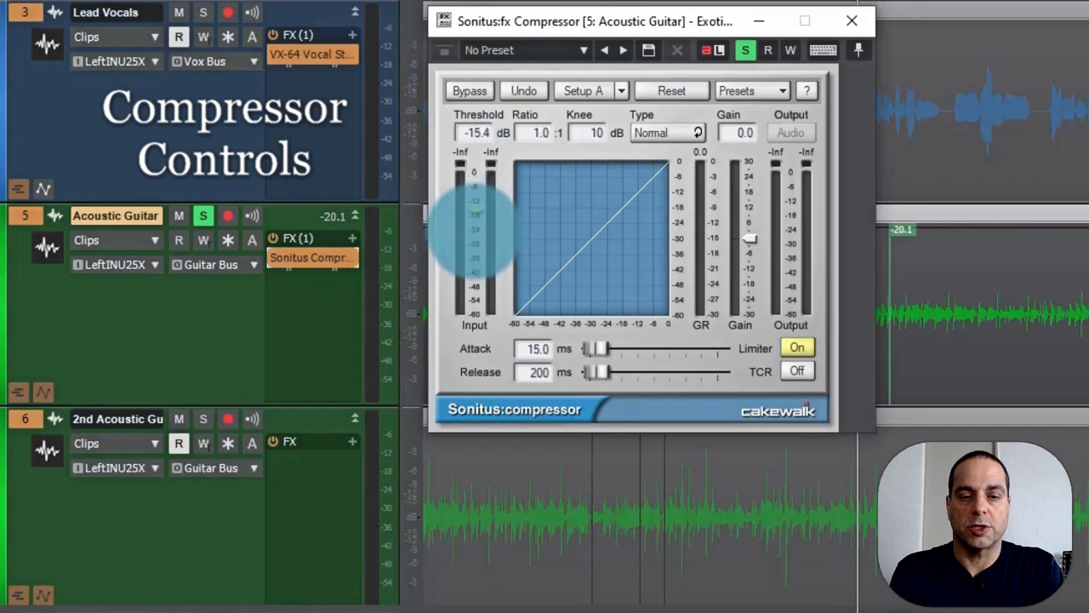
# Set the compressor's ratio to 3:1 and its knee to 10 dB
pyautogui.click(532, 139)
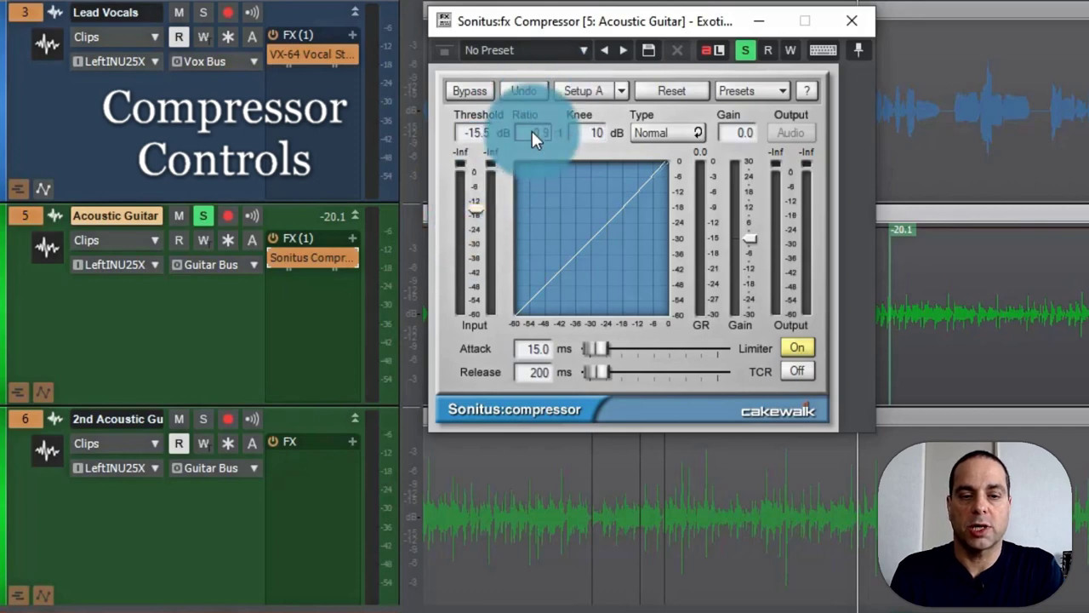
pyautogui.moveTo(532, 132)
pyautogui.mouseDown()
pyautogui.moveTo(531, 115)
pyautogui.moveTo(531, 155)
pyautogui.moveTo(530, 128)
pyautogui.mouseUp()
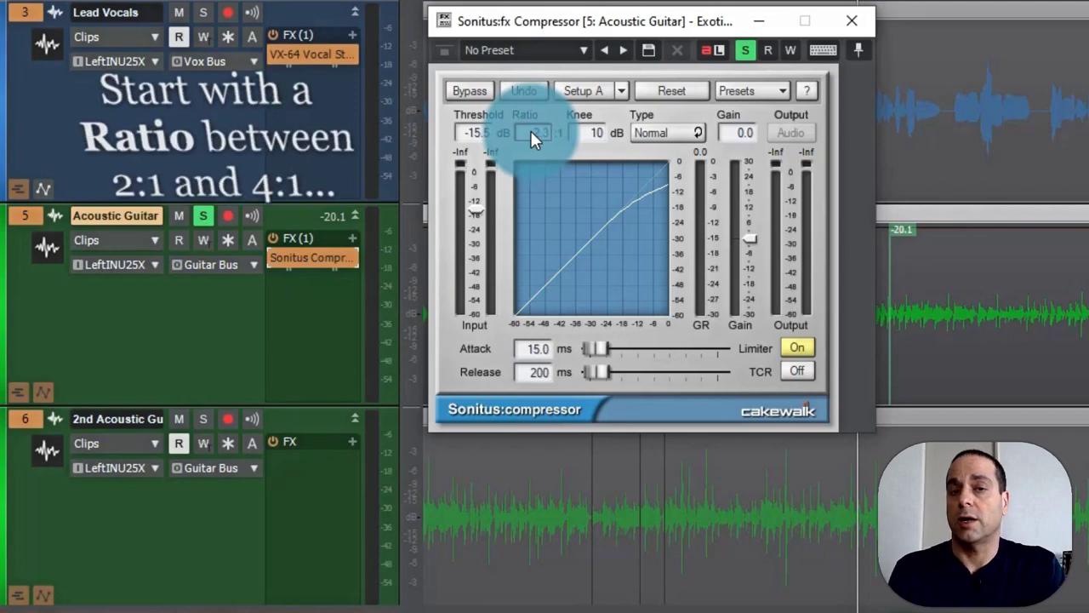
pyautogui.moveTo(531, 134); pyautogui.dragTo(532, 132)
pyautogui.moveTo(585, 136)
pyautogui.mouseDown()
pyautogui.moveTo(583, 166)
pyautogui.moveTo(579, 117)
pyautogui.moveTo(582, 155)
pyautogui.moveTo(589, 133)
pyautogui.mouseUp()
pyautogui.write('10')
# Try the Vintage compression type and return it to Normal
pyautogui.click(660, 134)
pyautogui.click(660, 133)
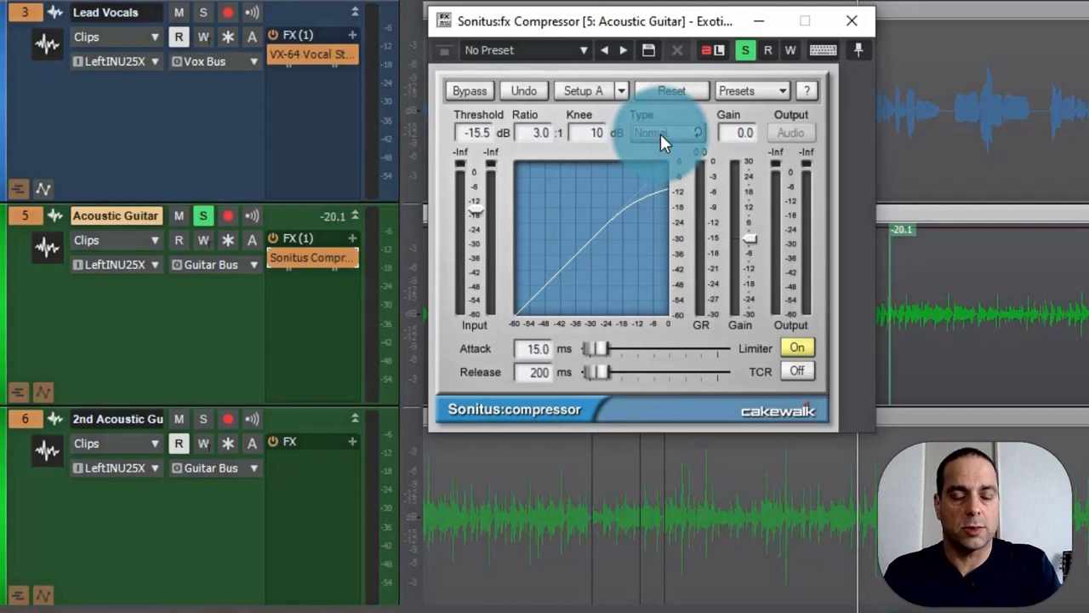
pyautogui.click(660, 134)
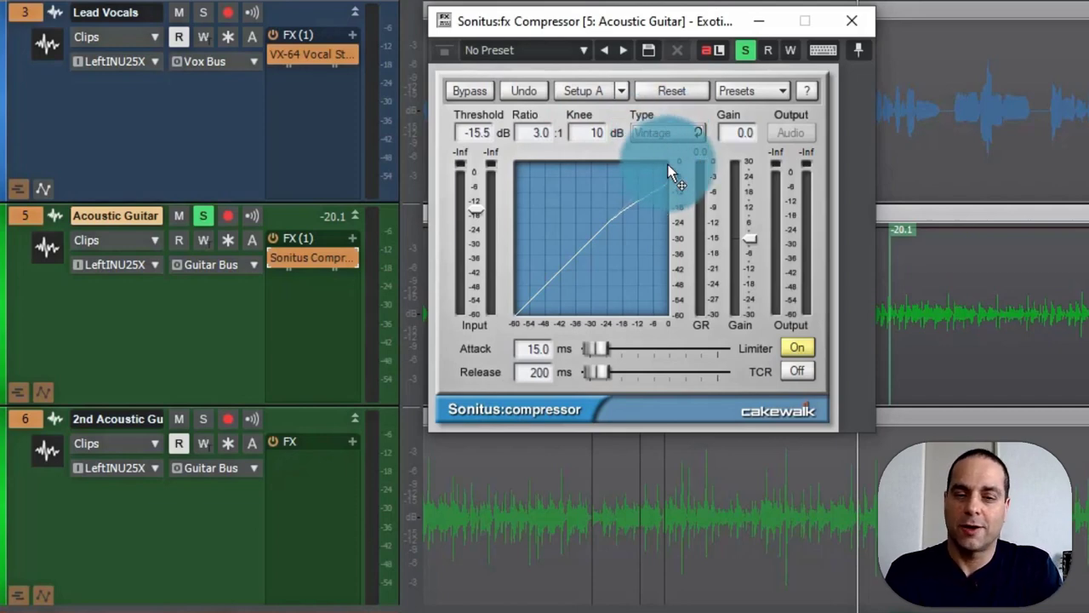
pyautogui.click(661, 134)
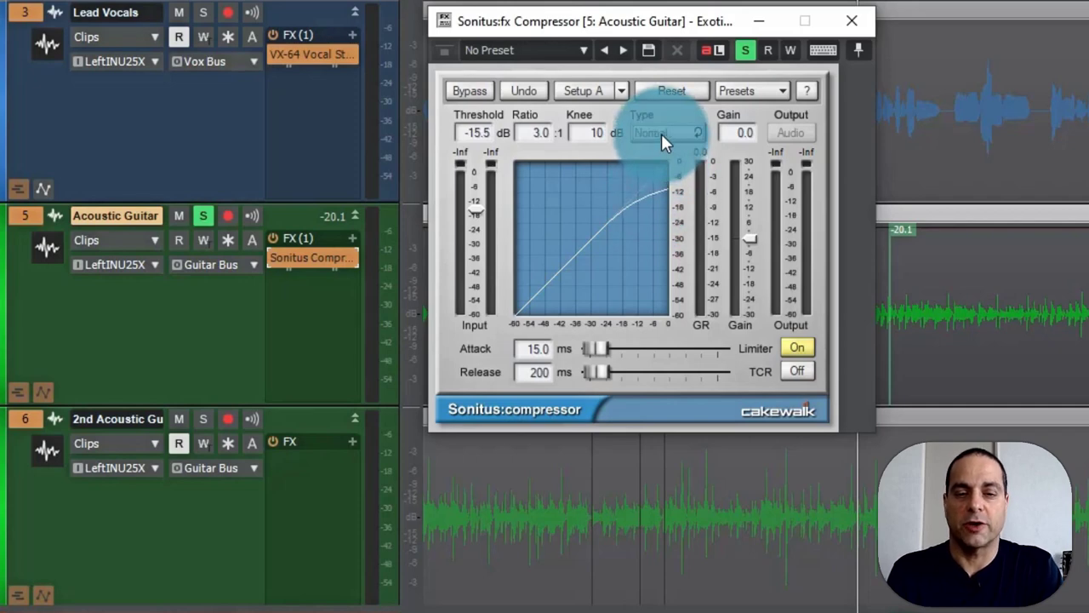
pyautogui.click(528, 358)
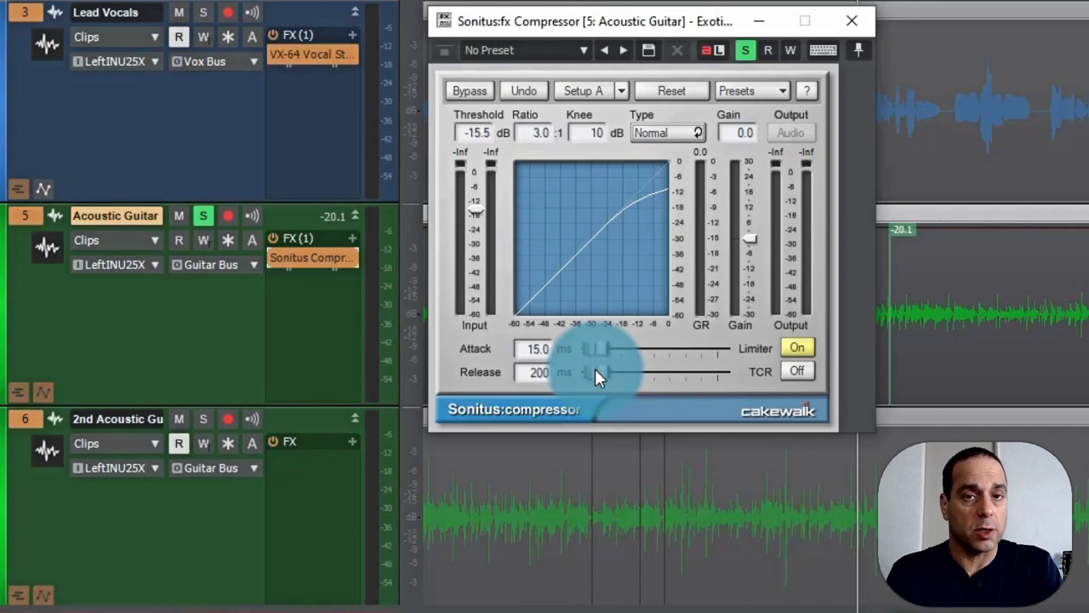
pyautogui.click(797, 348)
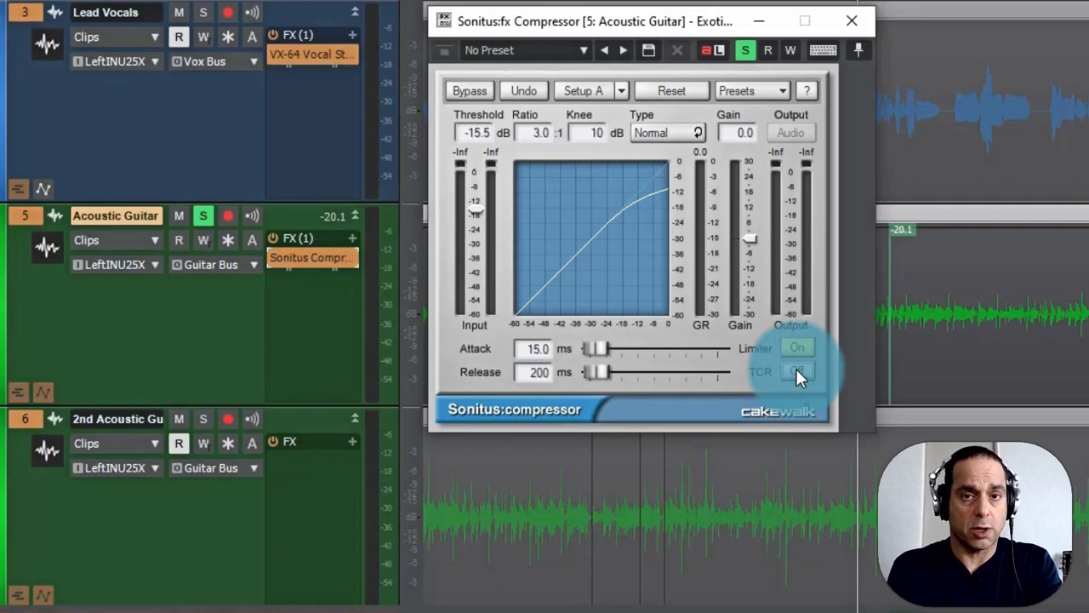
# Play the acoustic guitar track and lower the compressor's threshold to -30.0 dB
pyautogui.press('space')
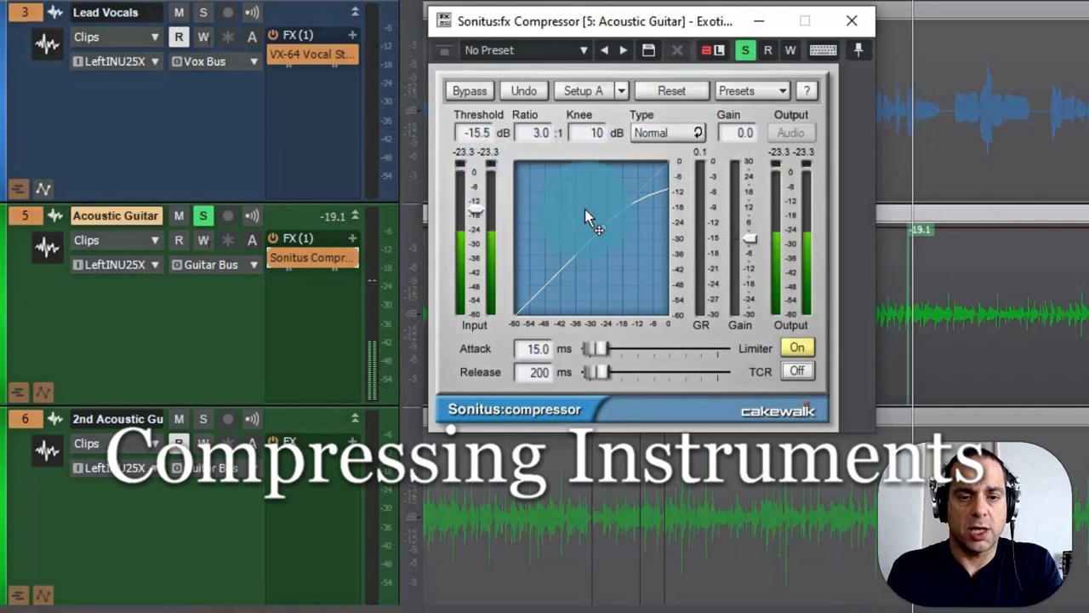
pyautogui.moveTo(475, 206); pyautogui.dragTo(469, 292)
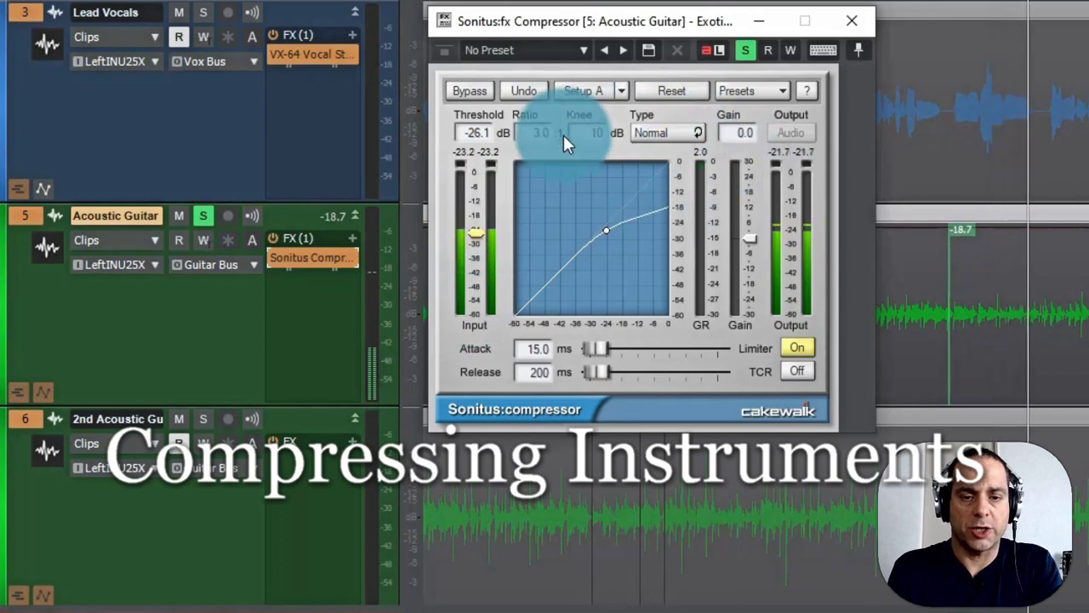
pyautogui.moveTo(475, 233); pyautogui.dragTo(475, 248)
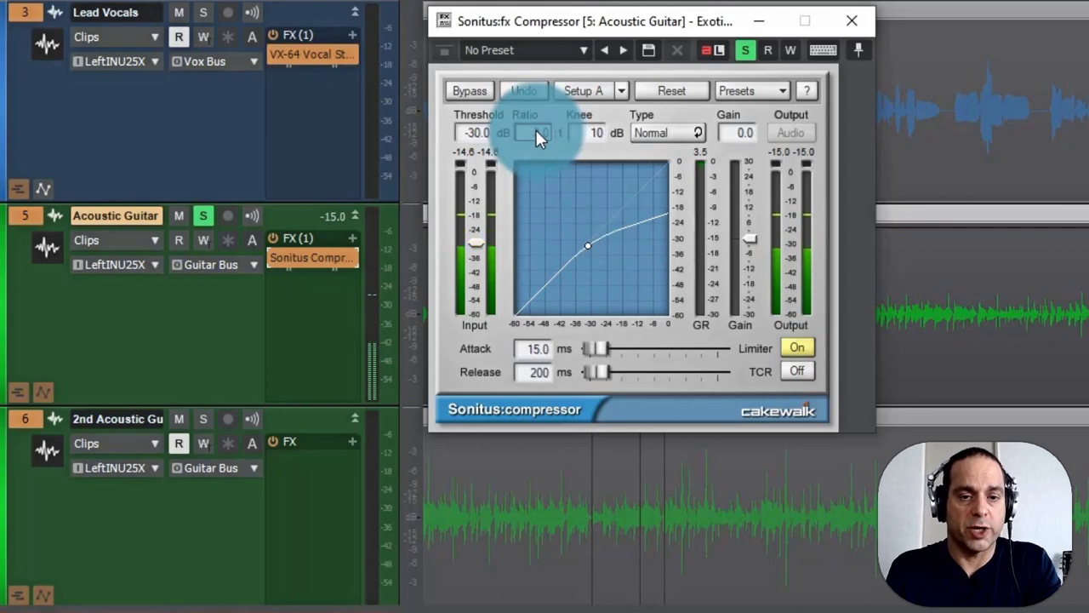
# Sweep the ratio from 0.4:1 to about 5.6:1 during playback, and restore it to 3:1
pyautogui.moveTo(536, 129); pyautogui.dragTo(535, 93)
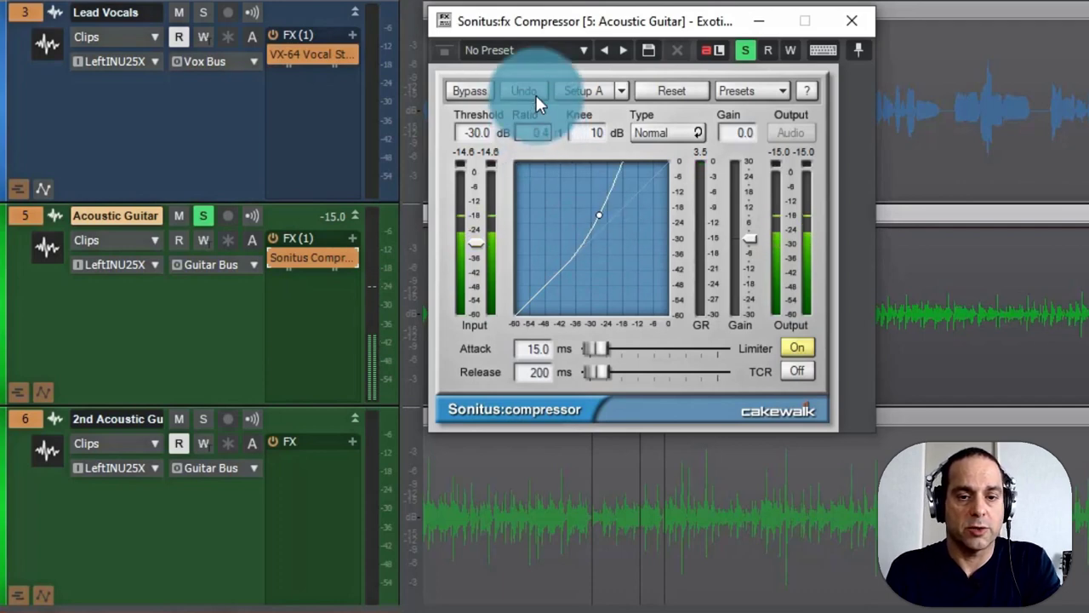
pyautogui.moveTo(535, 92); pyautogui.dragTo(536, 148)
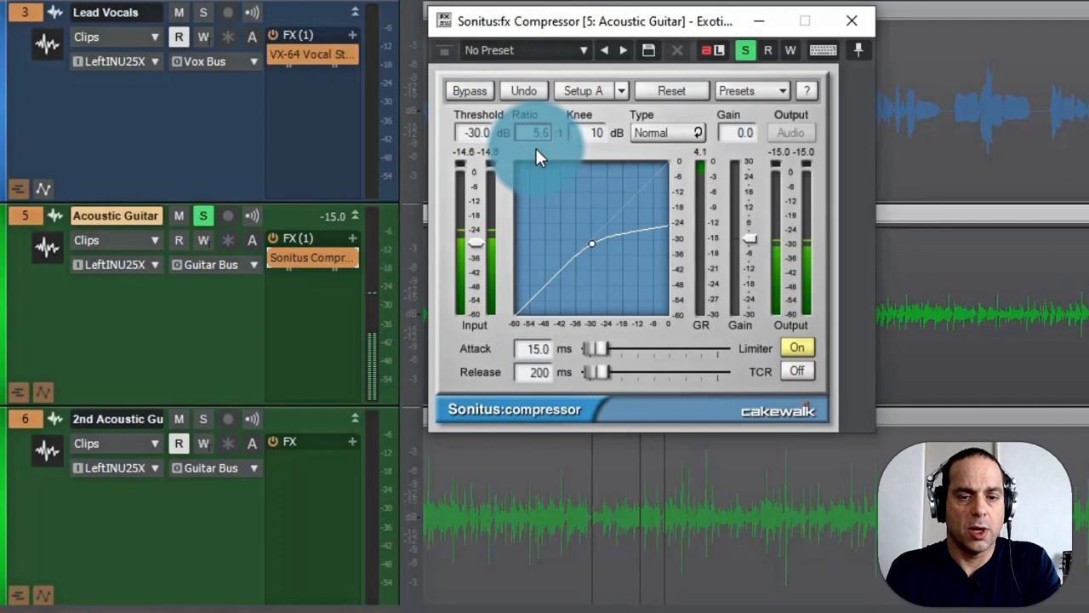
pyautogui.doubleClick(538, 132)
pyautogui.write('3')
pyautogui.press('Return')
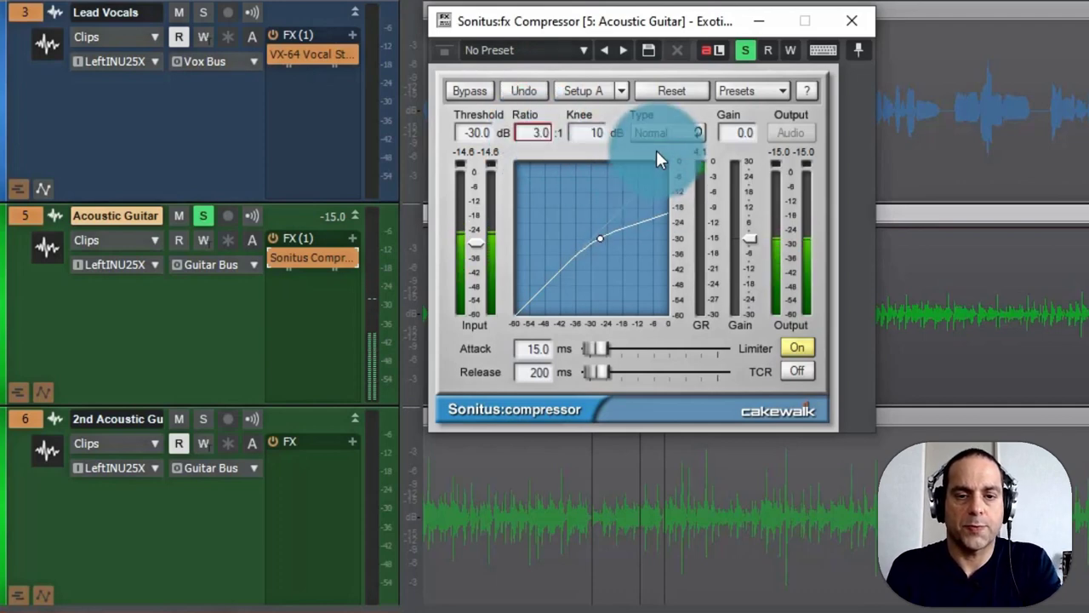
# Audition attack times of 0, 13, about 28 and 61 ms during playback, and restore the attack to 15 ms
pyautogui.moveTo(597, 349); pyautogui.dragTo(389, 382)
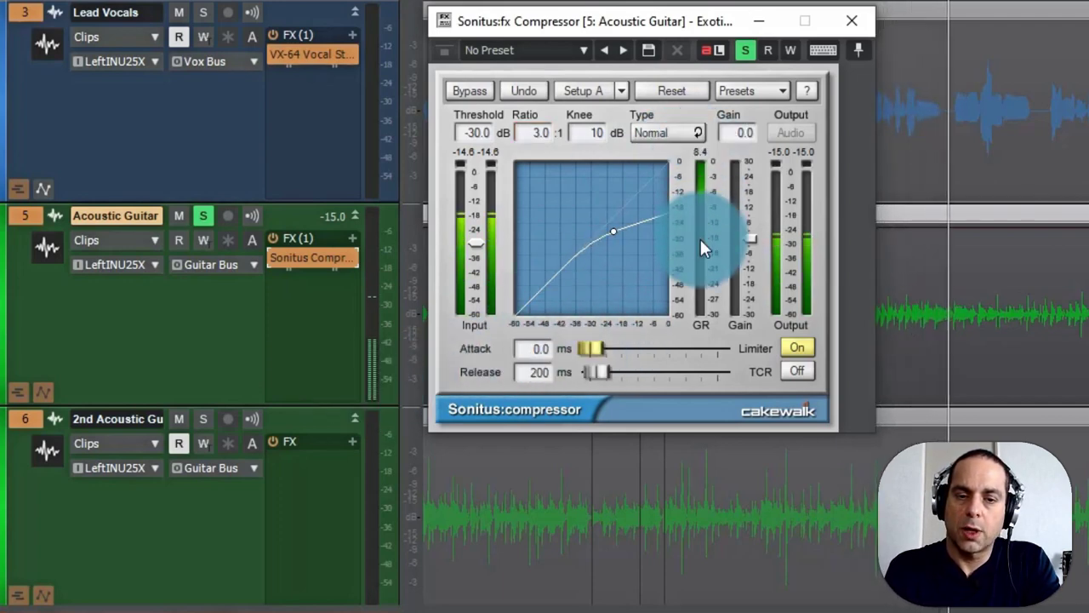
pyautogui.moveTo(585, 348); pyautogui.dragTo(620, 349)
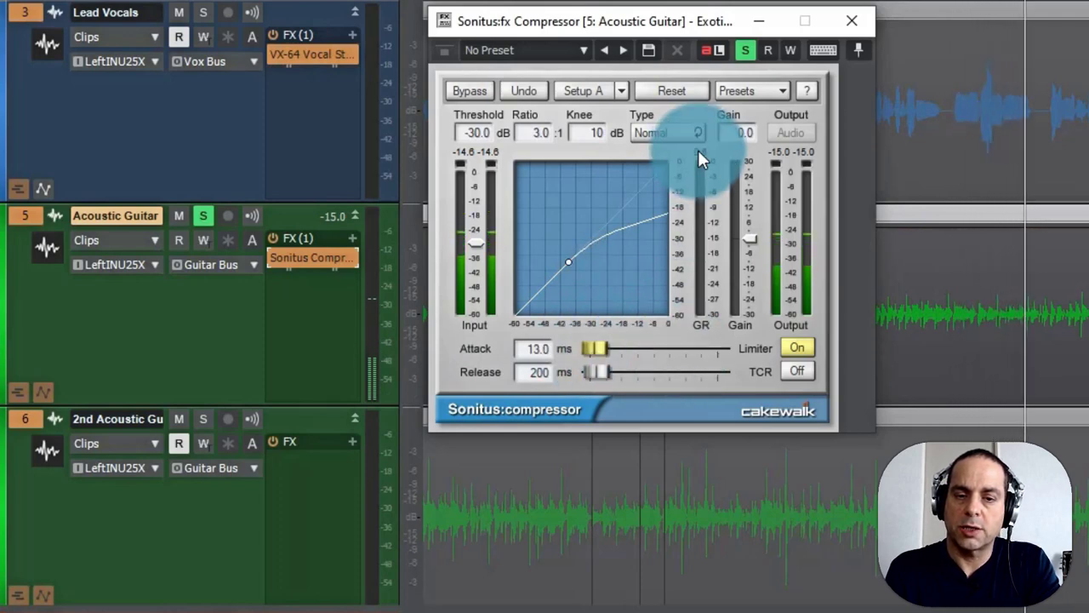
pyautogui.moveTo(594, 348); pyautogui.dragTo(600, 349)
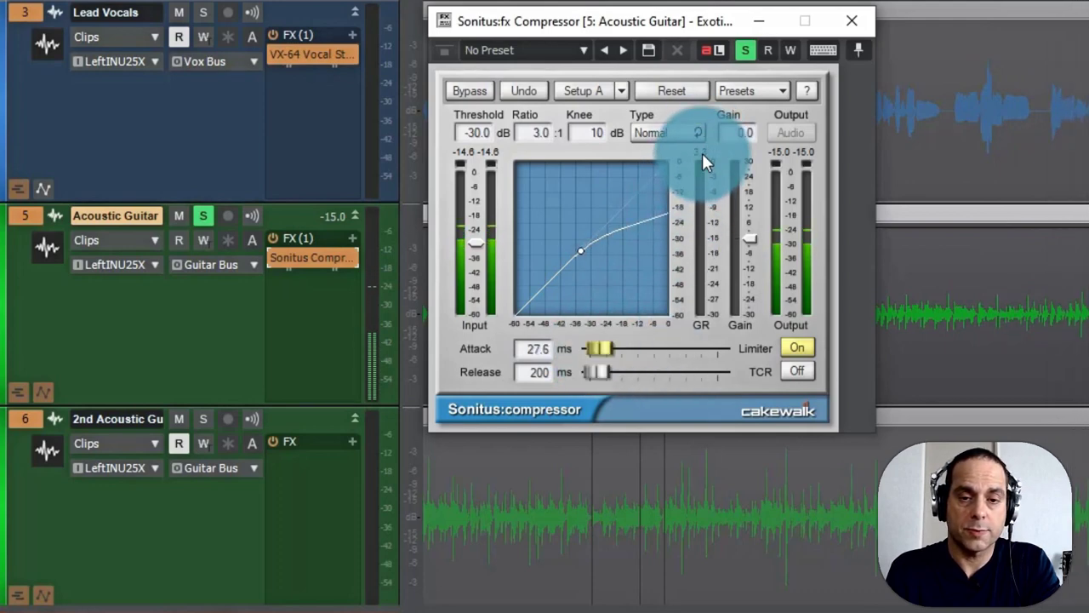
pyautogui.moveTo(600, 348); pyautogui.dragTo(762, 349)
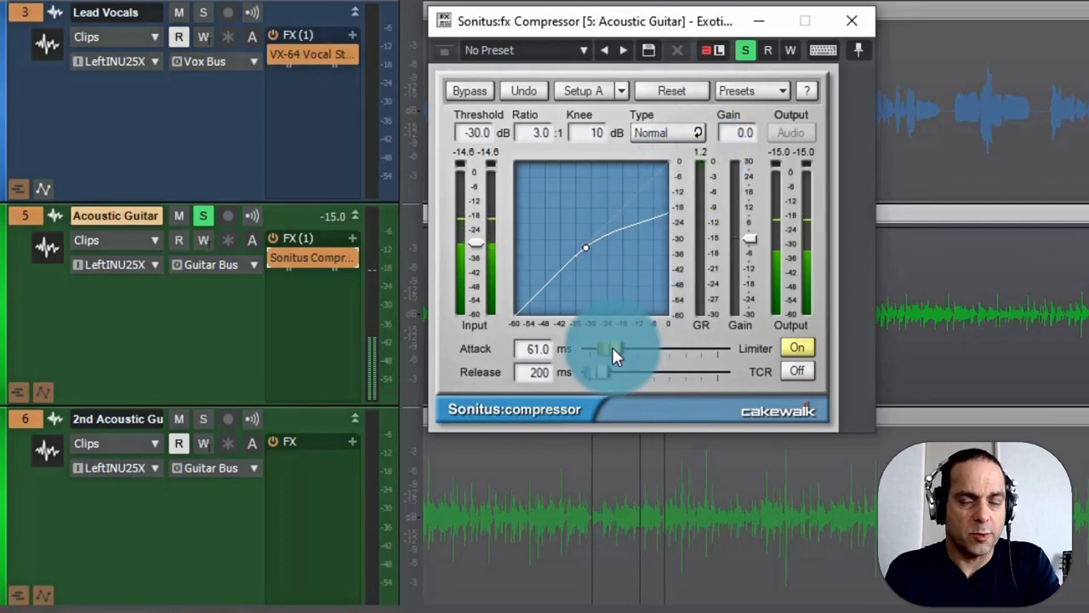
pyautogui.moveTo(612, 348)
pyautogui.mouseDown()
pyautogui.moveTo(423, 340)
pyautogui.moveTo(591, 349)
pyautogui.mouseUp()
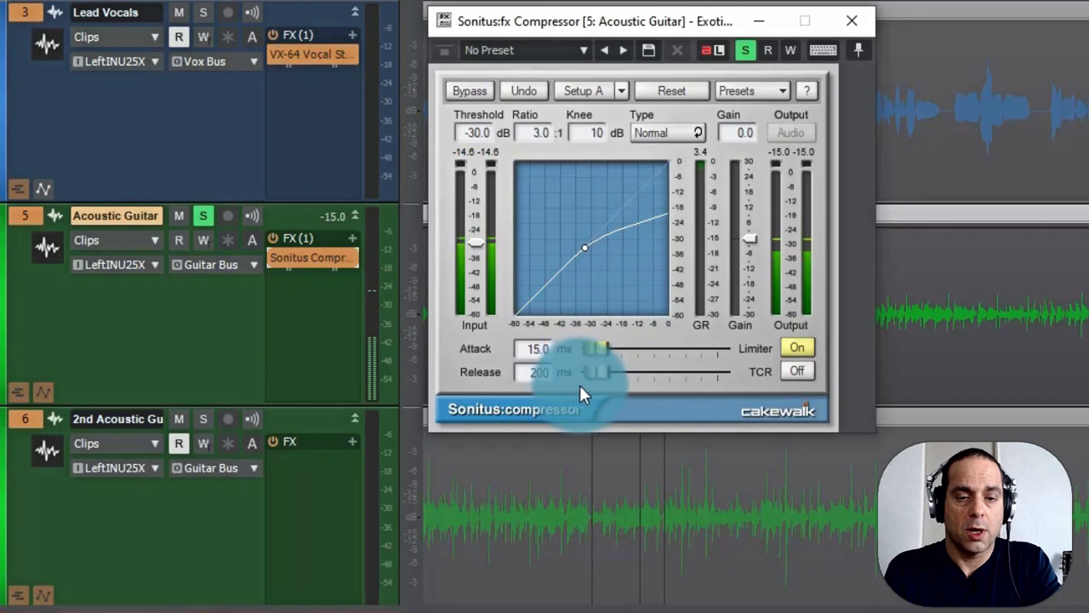
# Audition release times from 1 ms to about 2213 ms, and reset the release to 200 ms
pyautogui.moveTo(591, 369); pyautogui.dragTo(547, 392)
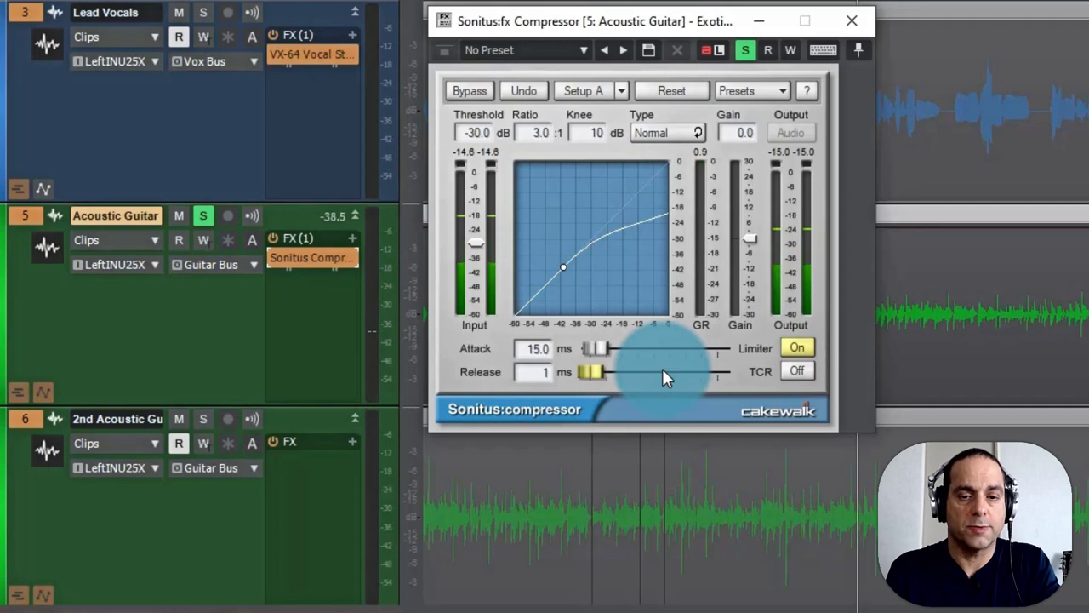
pyautogui.moveTo(595, 370); pyautogui.dragTo(661, 373)
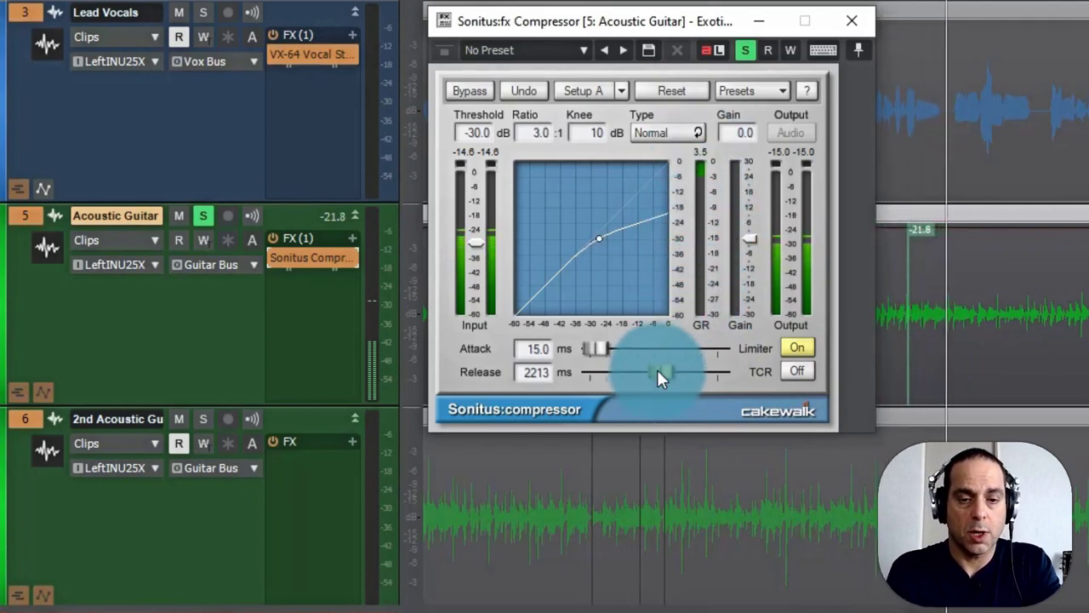
pyautogui.moveTo(661, 372); pyautogui.dragTo(426, 397)
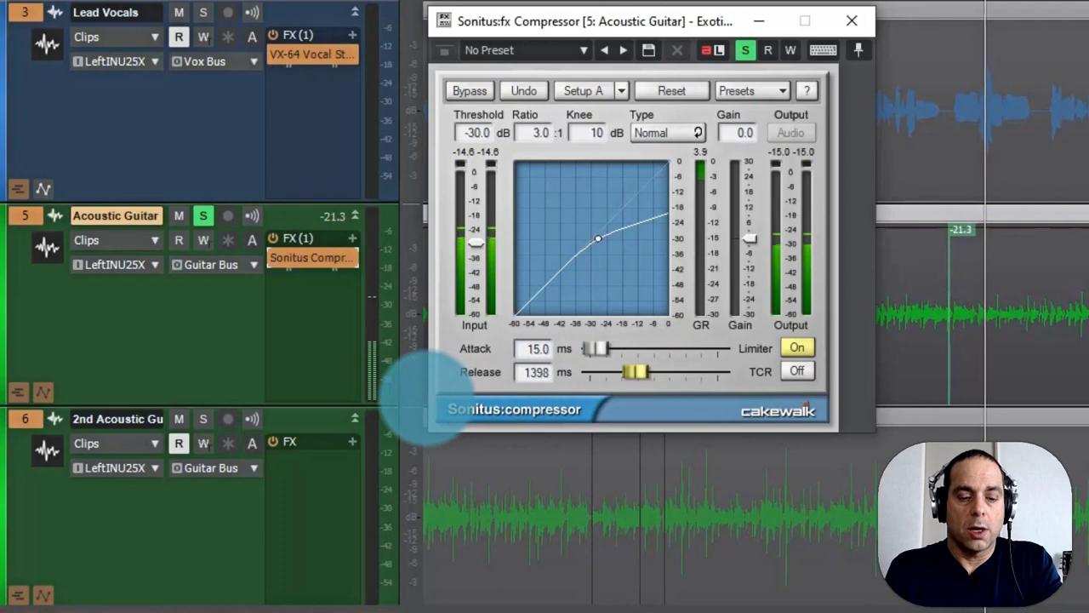
pyautogui.doubleClick(632, 372)
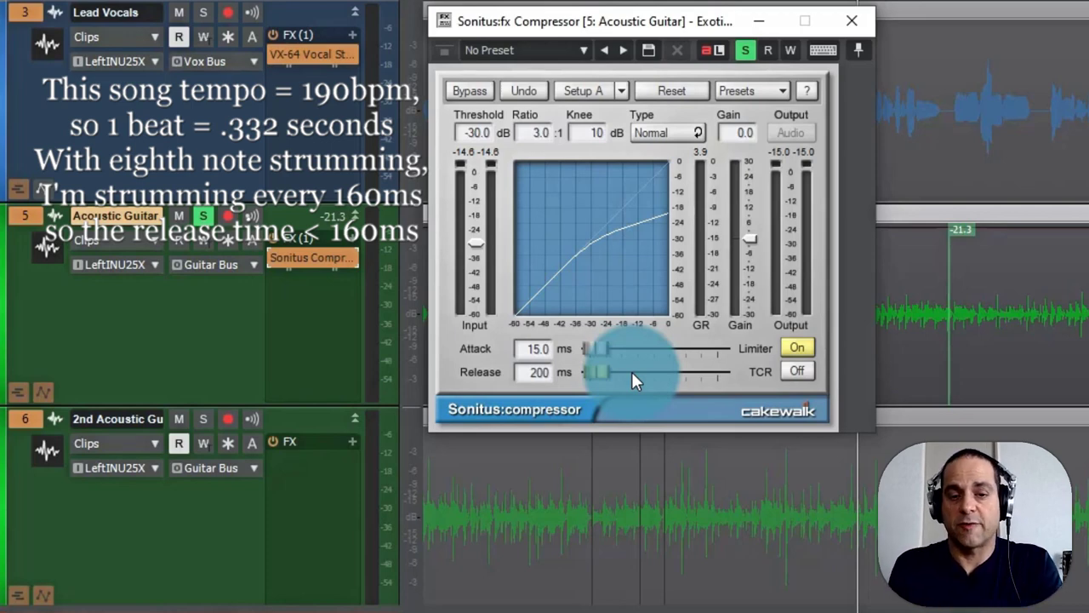
# Set the compressor's release time to 100 ms
pyautogui.moveTo(598, 371); pyautogui.dragTo(519, 381)
pyautogui.moveTo(549, 387); pyautogui.dragTo(588, 374)
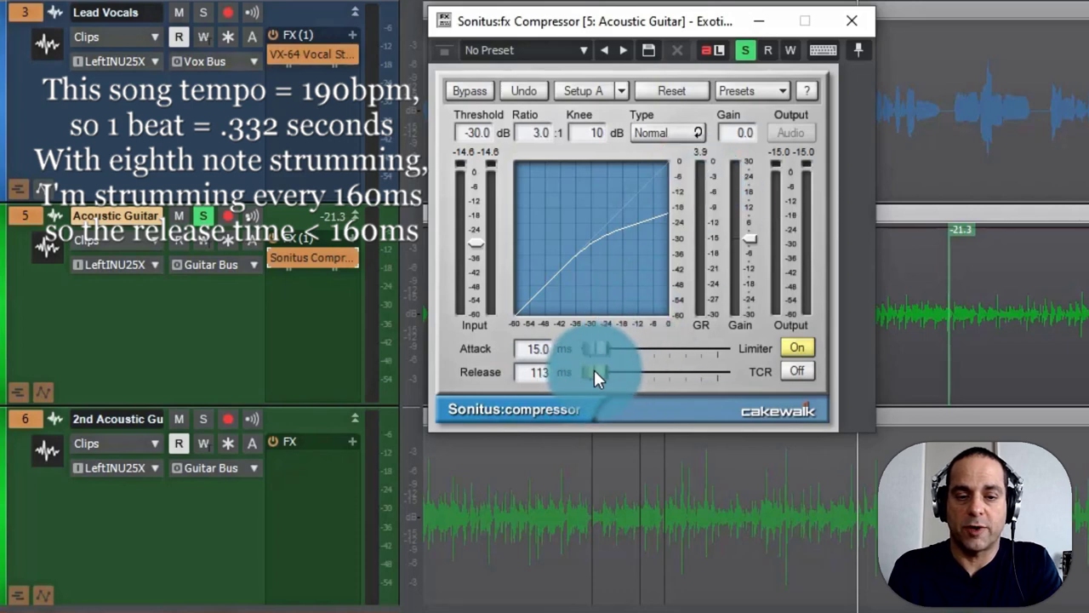
pyautogui.click(538, 372)
pyautogui.write('100')
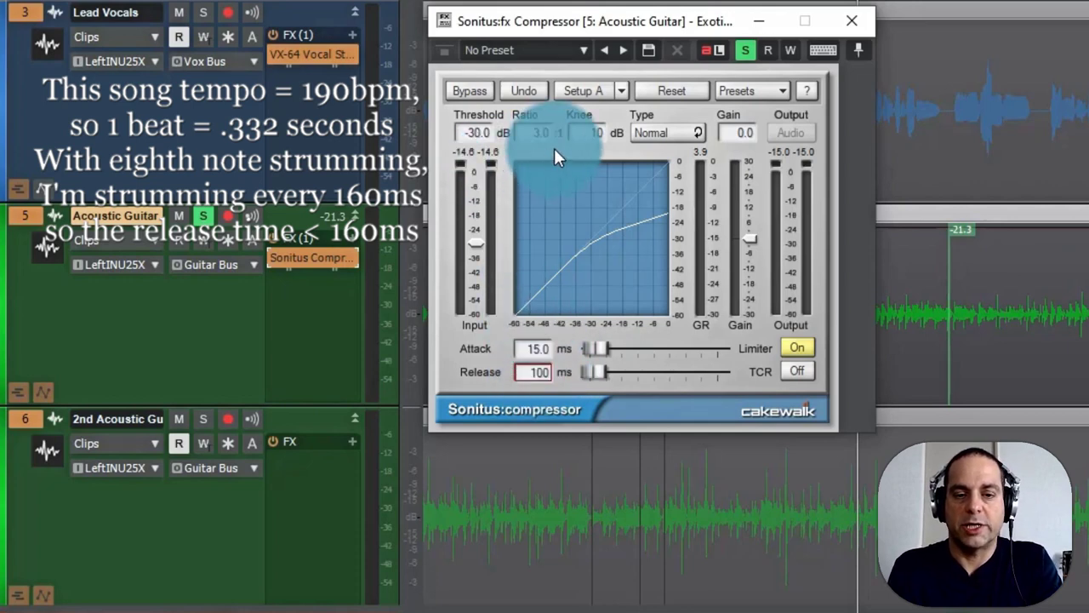
# Play the guitar to compare the compression against bypass and a 200 ms release, and restore the release to 100 ms
pyautogui.press('space')
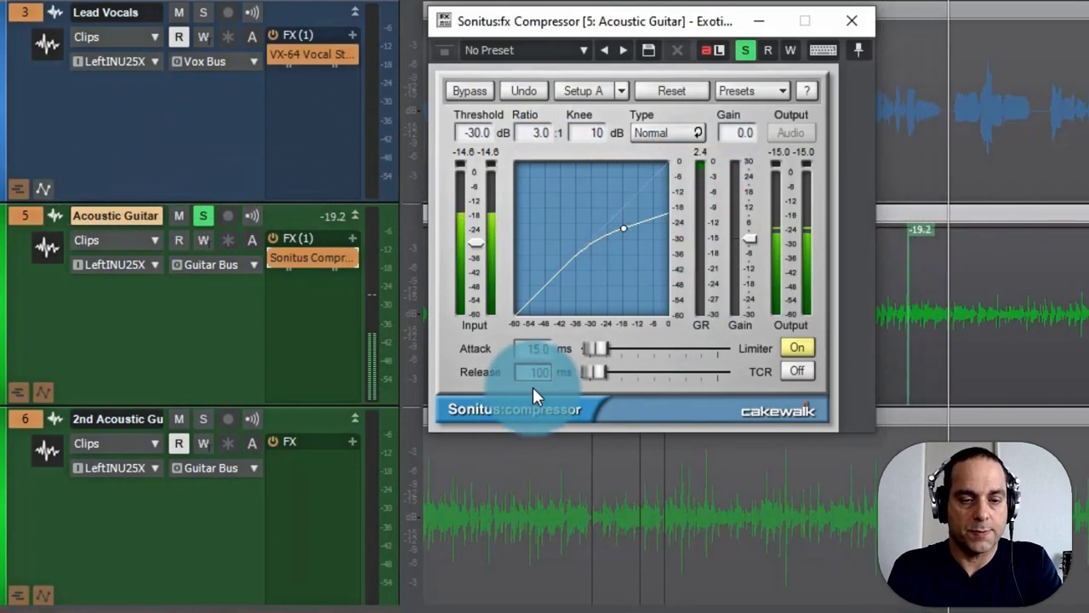
pyautogui.click(470, 90)
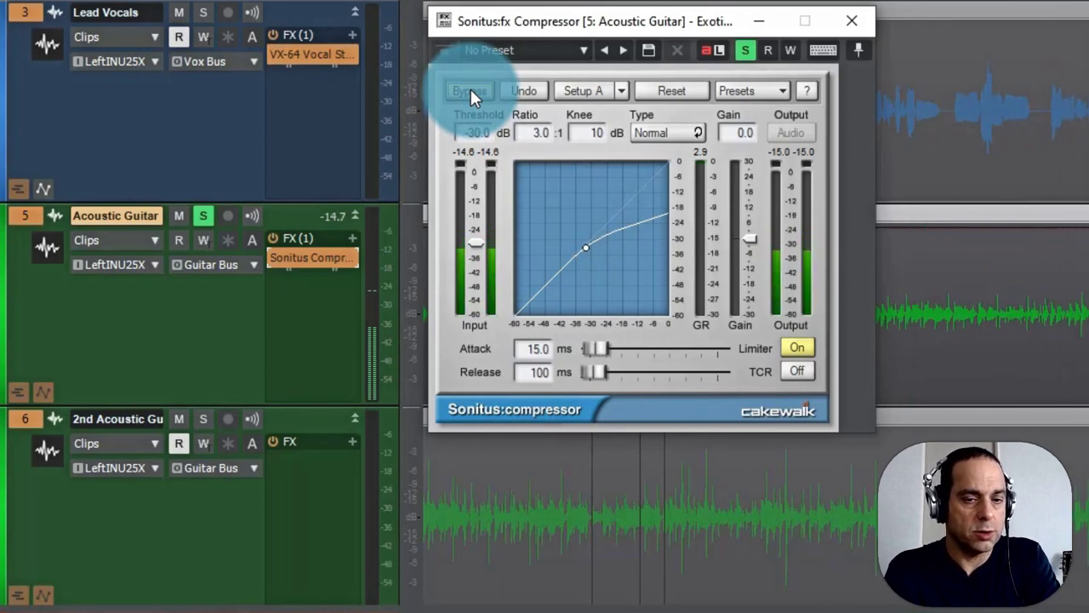
pyautogui.moveTo(593, 372); pyautogui.dragTo(596, 372)
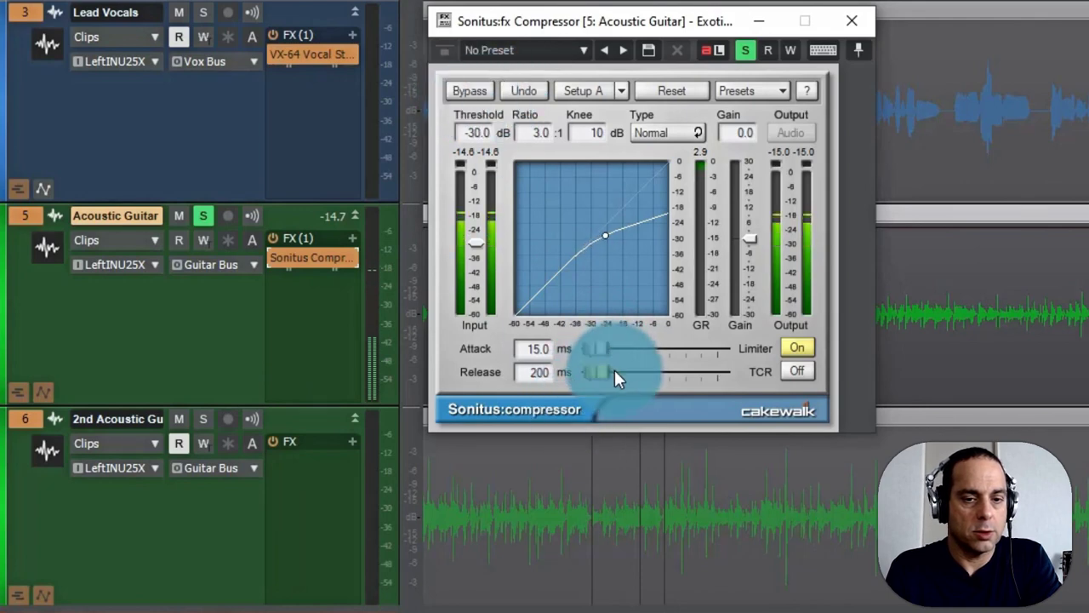
pyautogui.doubleClick(536, 373)
pyautogui.write('100')
pyautogui.press('Return')
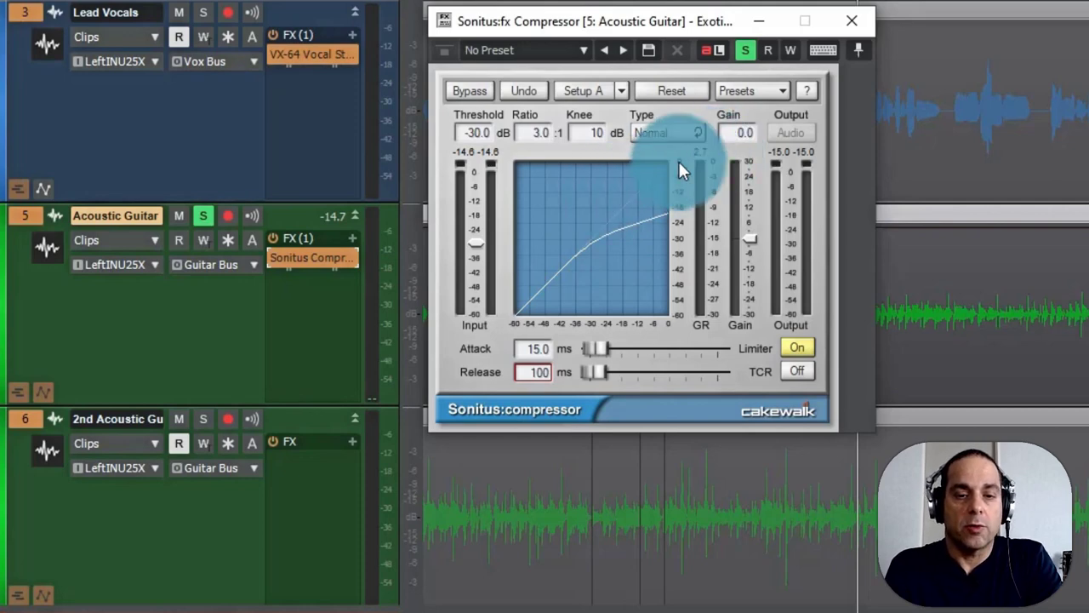
# Set the make-up gain to 2.9 dB during playback and bypass the compressor to compare the sound
pyautogui.press('space')
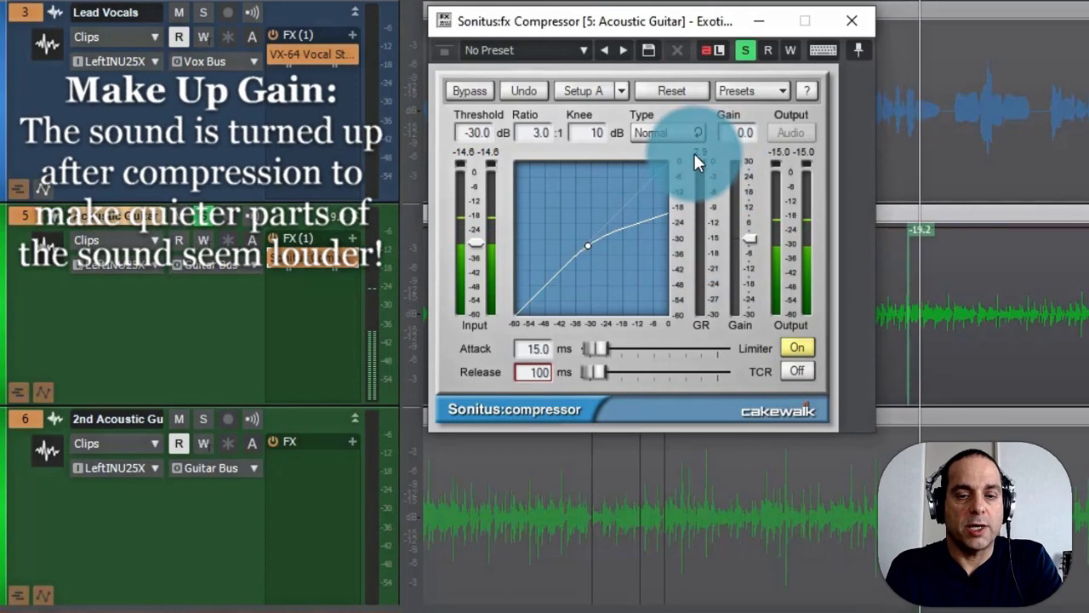
pyautogui.click(744, 132)
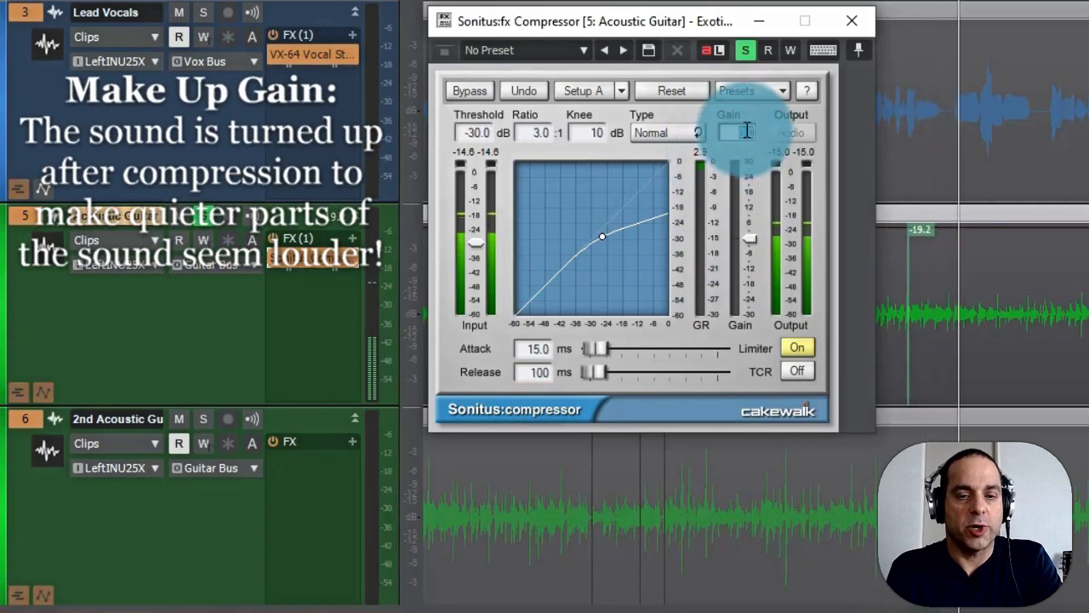
pyautogui.write('2.5')
pyautogui.press('Return')
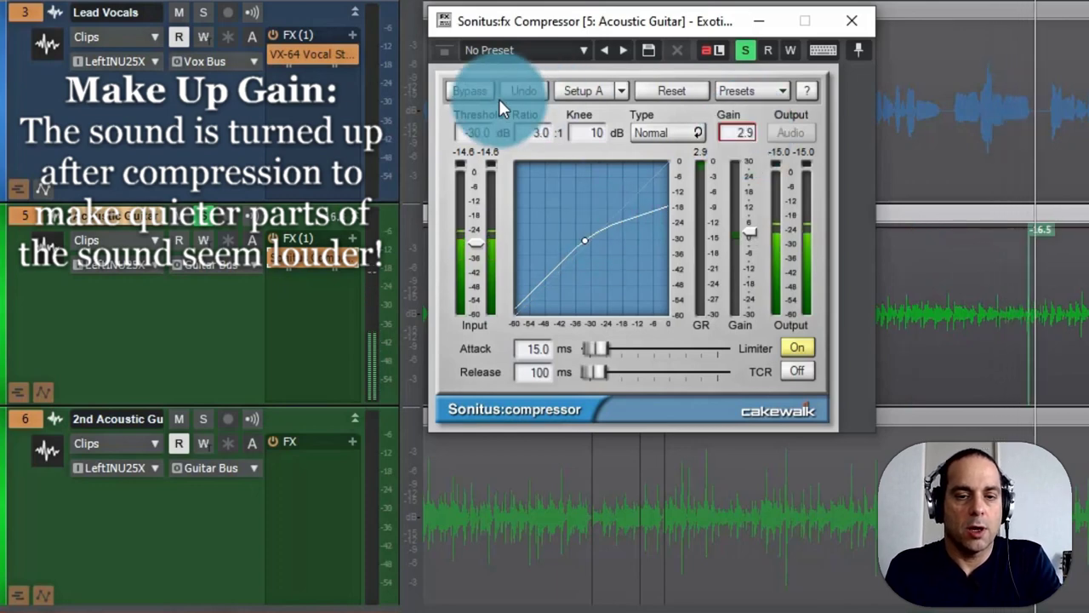
pyautogui.click(472, 90)
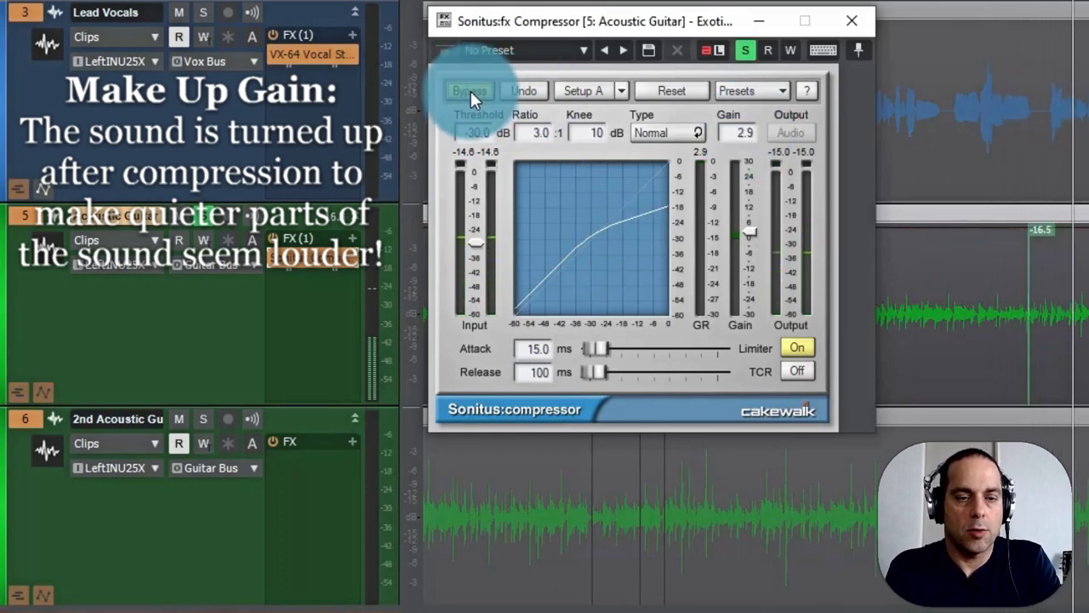
# Toggle the compressor's bypass off and on during playback to compare the guitar sound, and stop with the compressor active
pyautogui.click(471, 91)
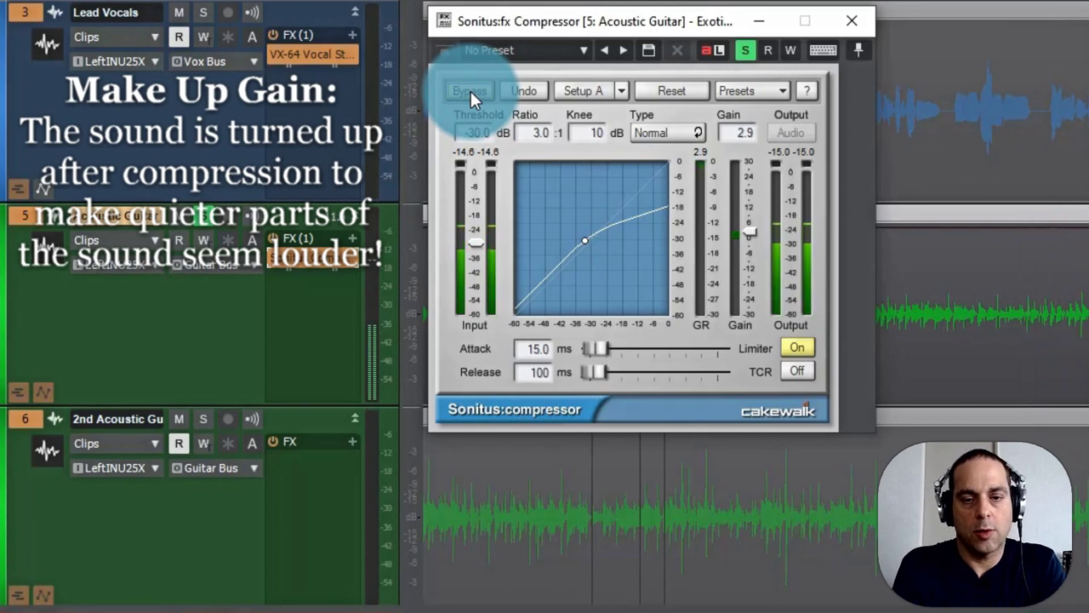
pyautogui.click(471, 91)
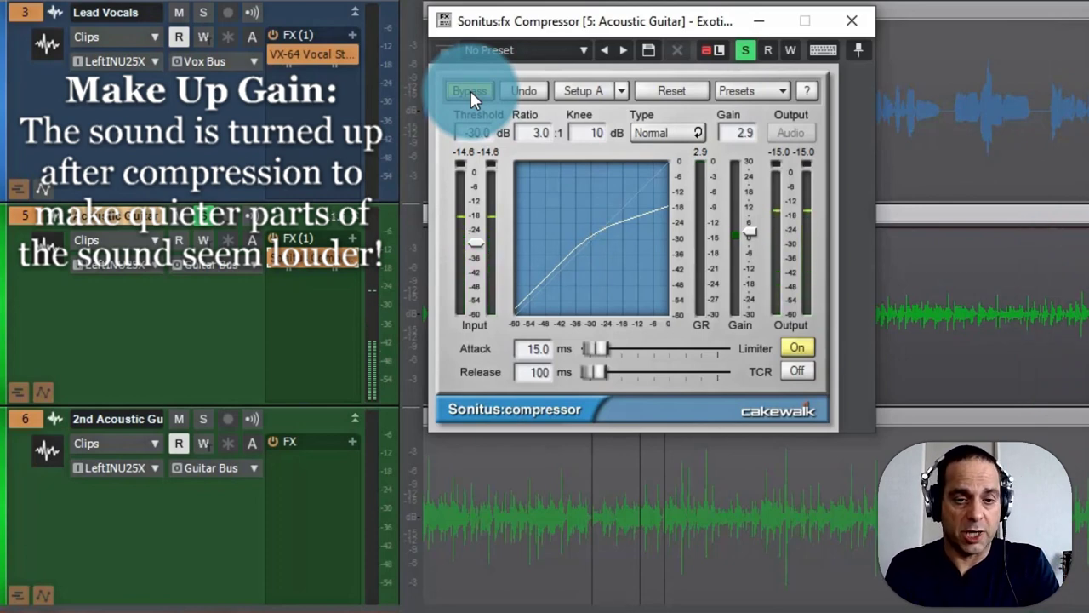
pyautogui.click(470, 91)
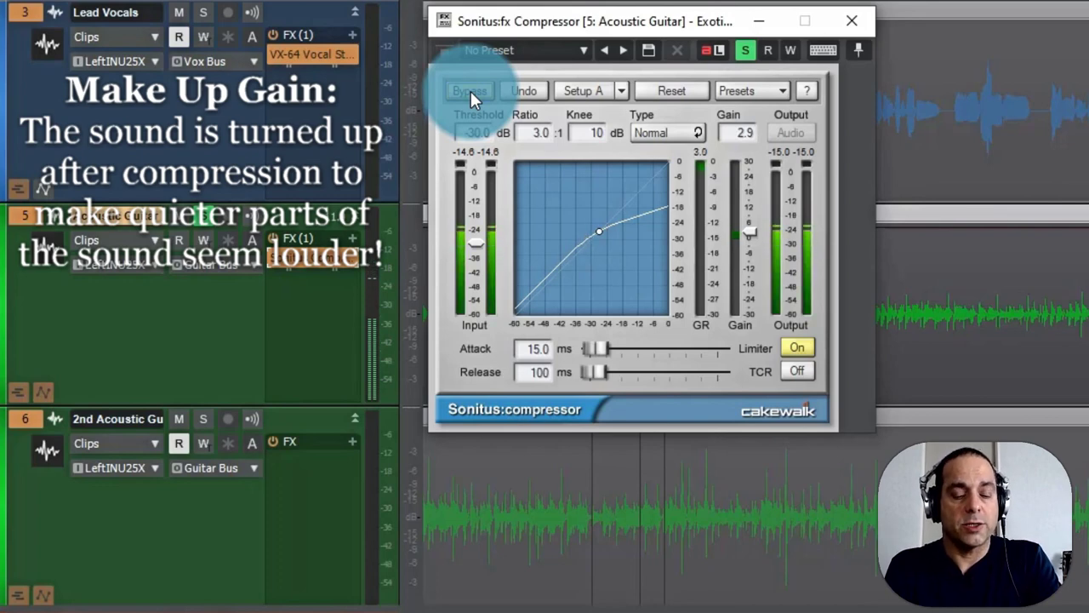
pyautogui.press('space')
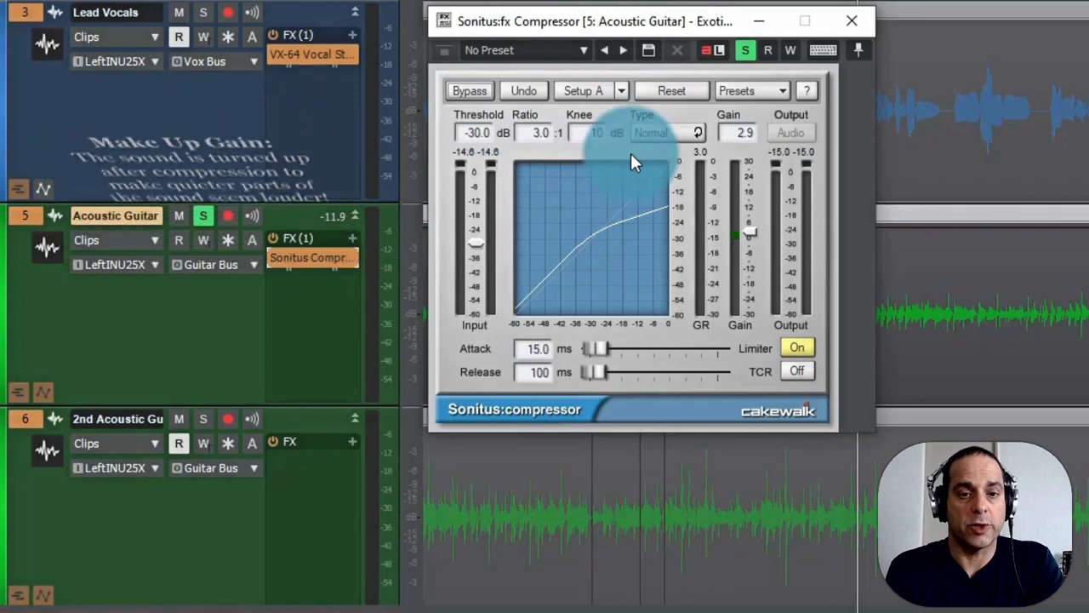
# Copy the compressor's Setup A settings to Setup B and switch between the two setups to check them
pyautogui.click(621, 90)
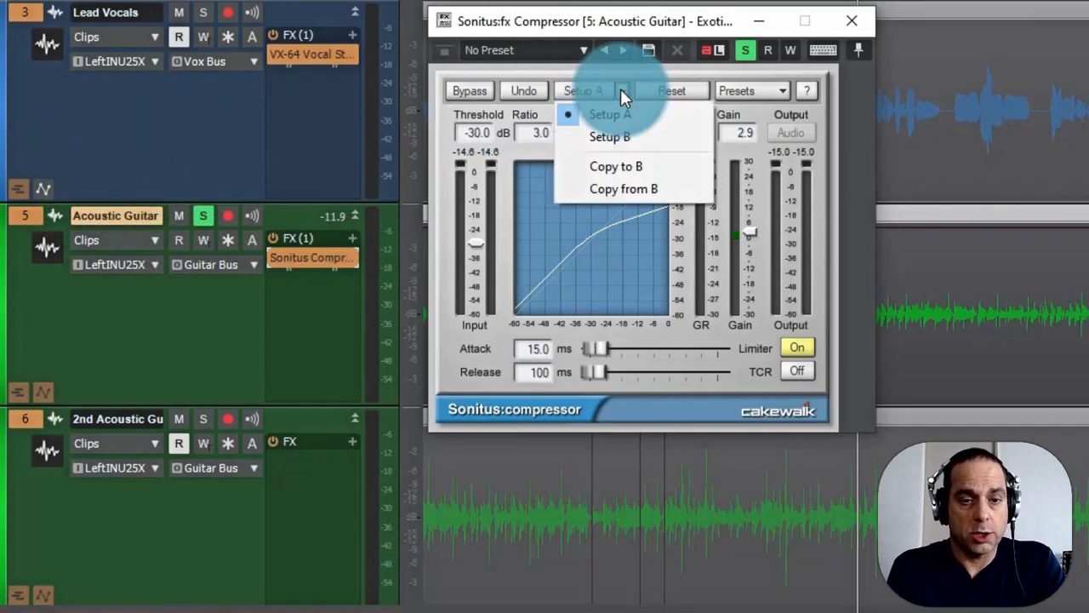
pyautogui.click(618, 168)
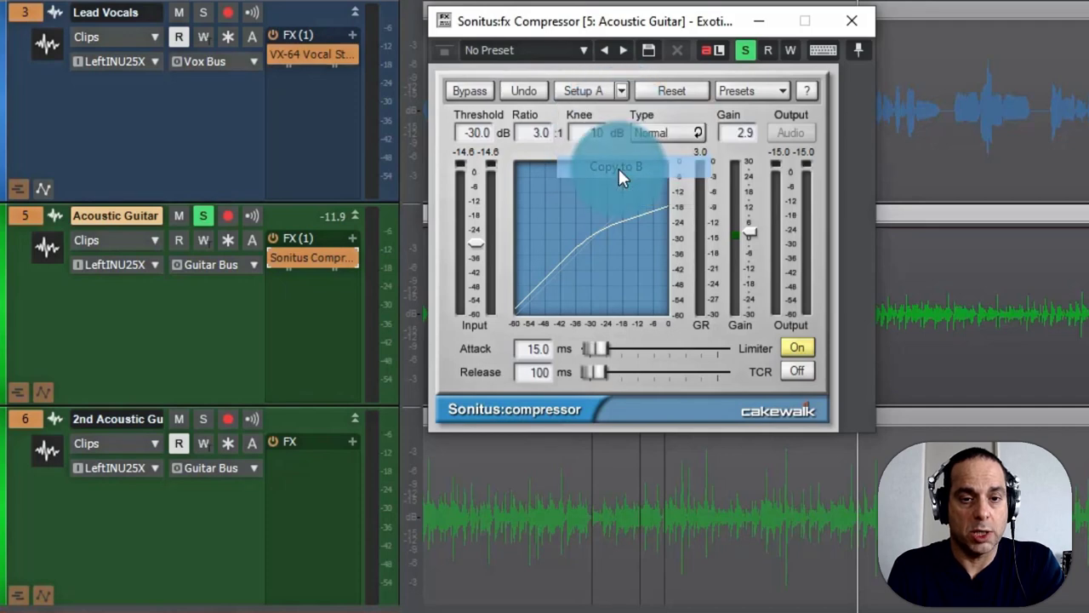
pyautogui.click(593, 88)
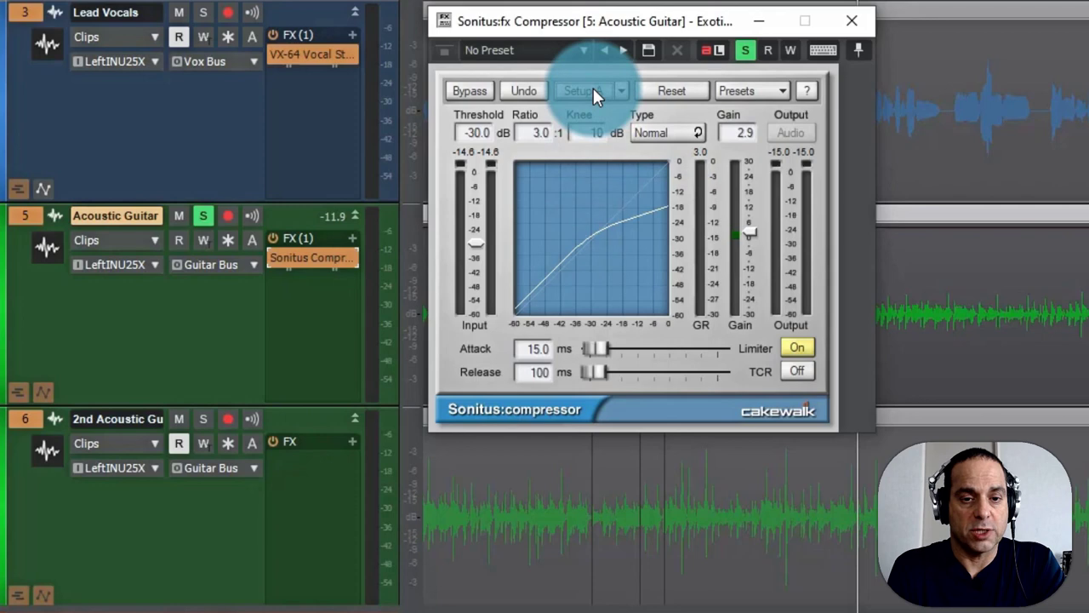
pyautogui.click(594, 88)
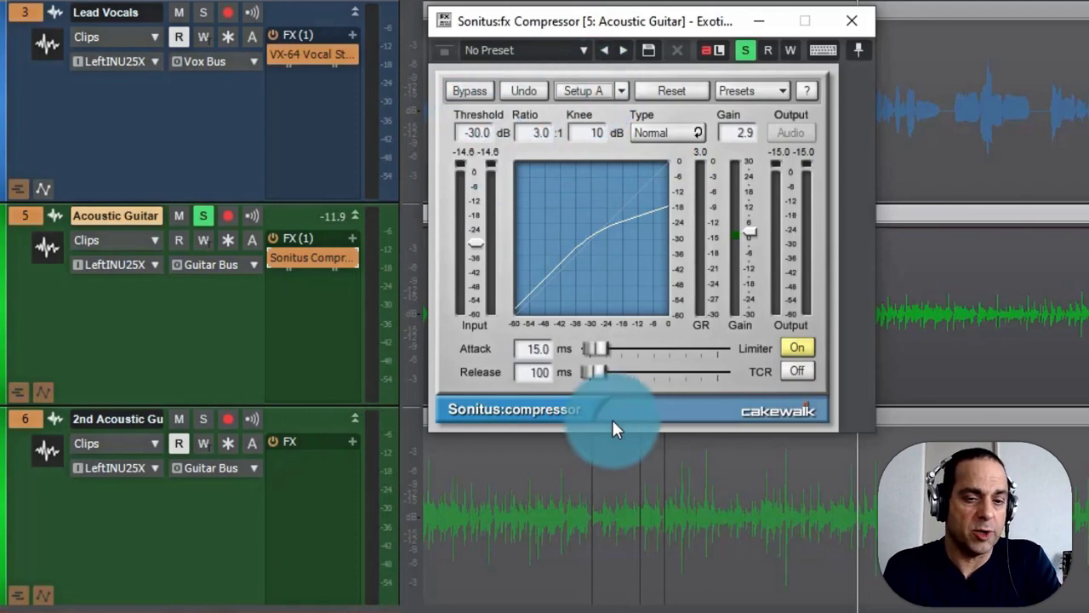
# Try a release time of 316 ms in Setup A, check it against Setup B, and set Setup A's release to 199 ms
pyautogui.moveTo(595, 371); pyautogui.dragTo(679, 361)
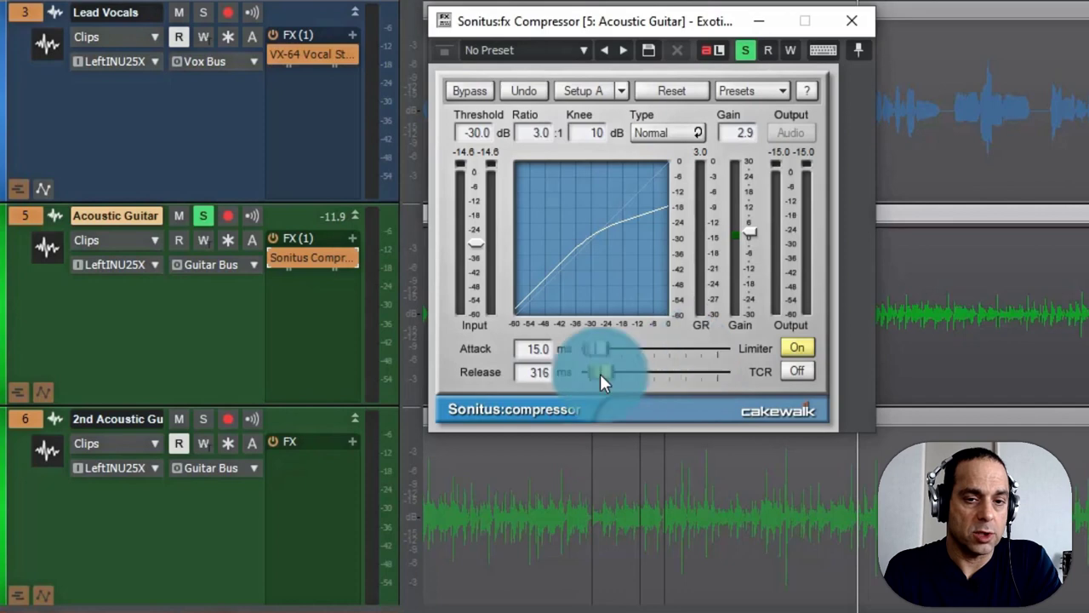
pyautogui.click(565, 87)
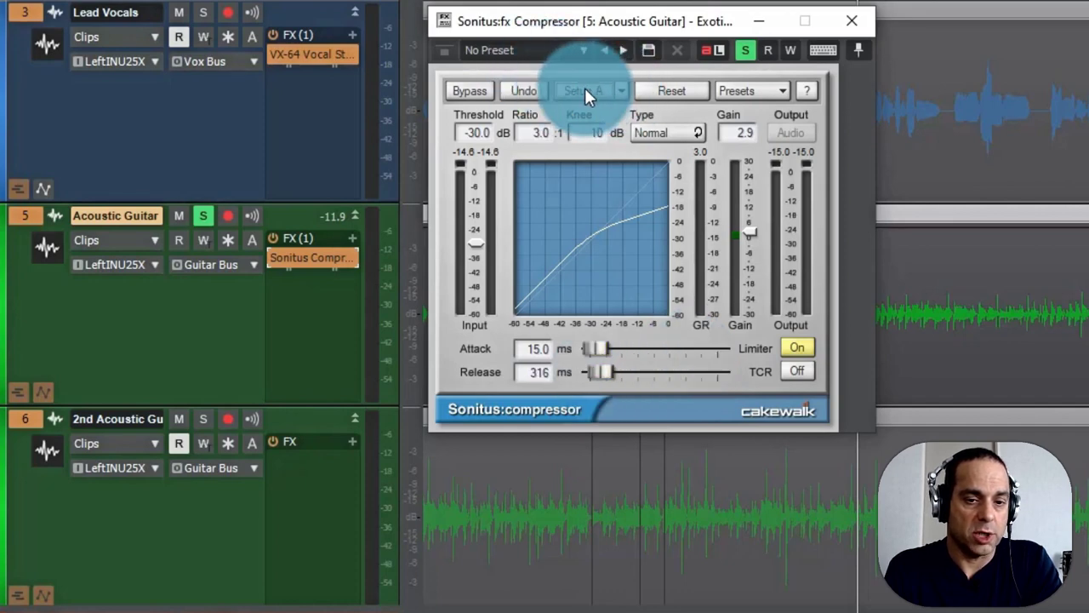
pyautogui.click(584, 88)
pyautogui.moveTo(601, 369); pyautogui.dragTo(525, 374)
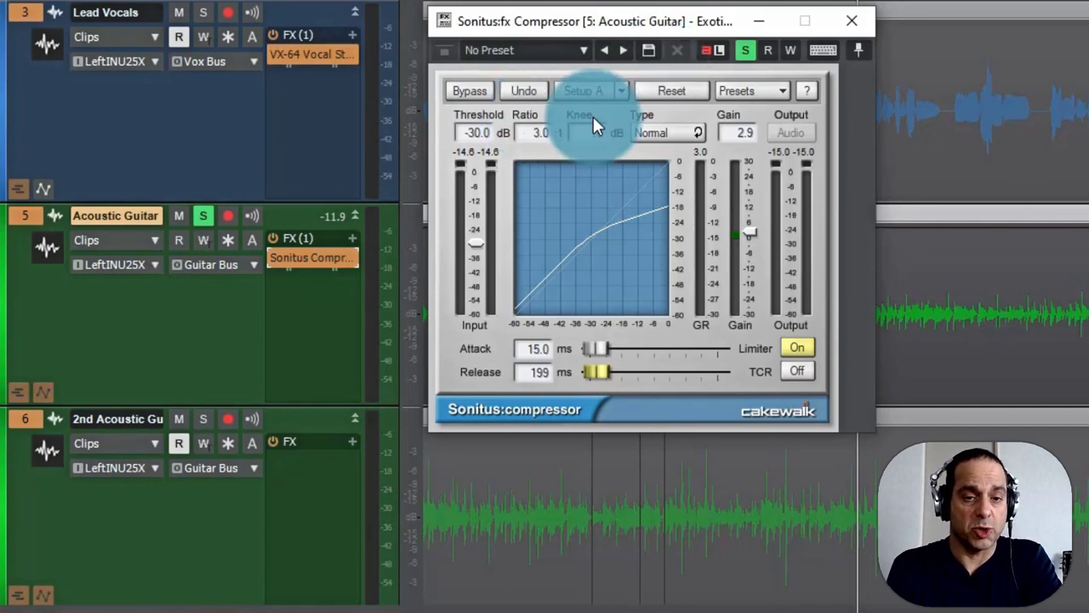
# Play the guitar while alternating between Setup A and Setup B to compare the two release times, and stop playback
pyautogui.press('space')
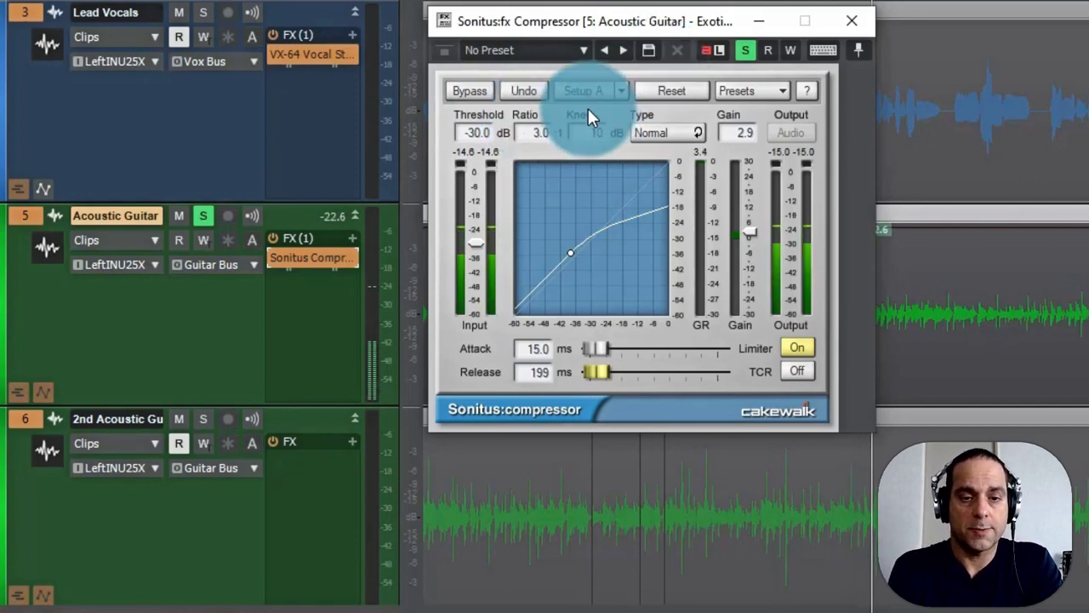
pyautogui.click(581, 90)
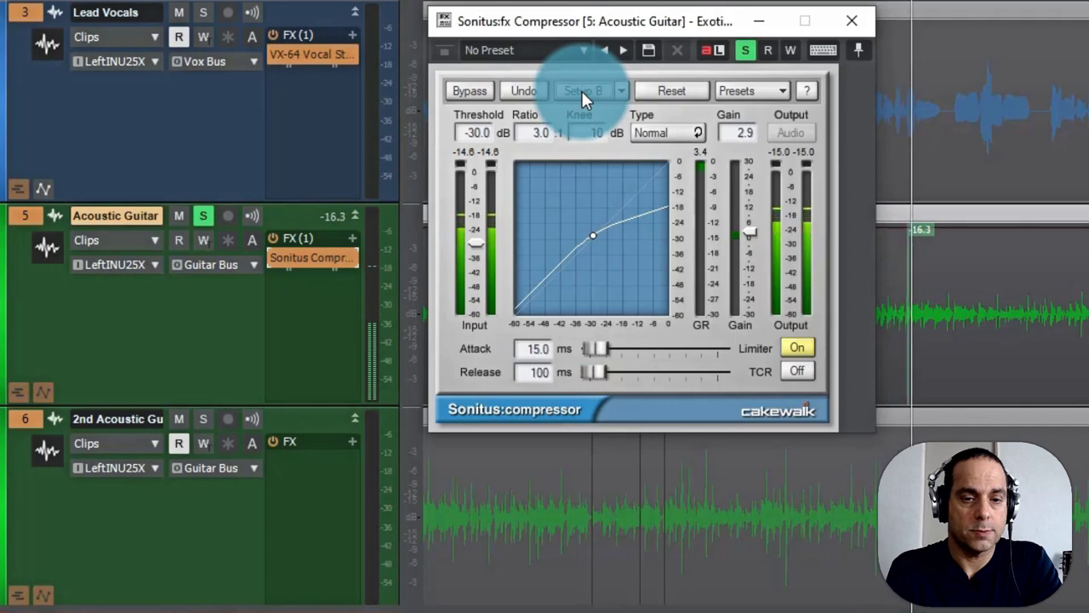
pyautogui.click(582, 88)
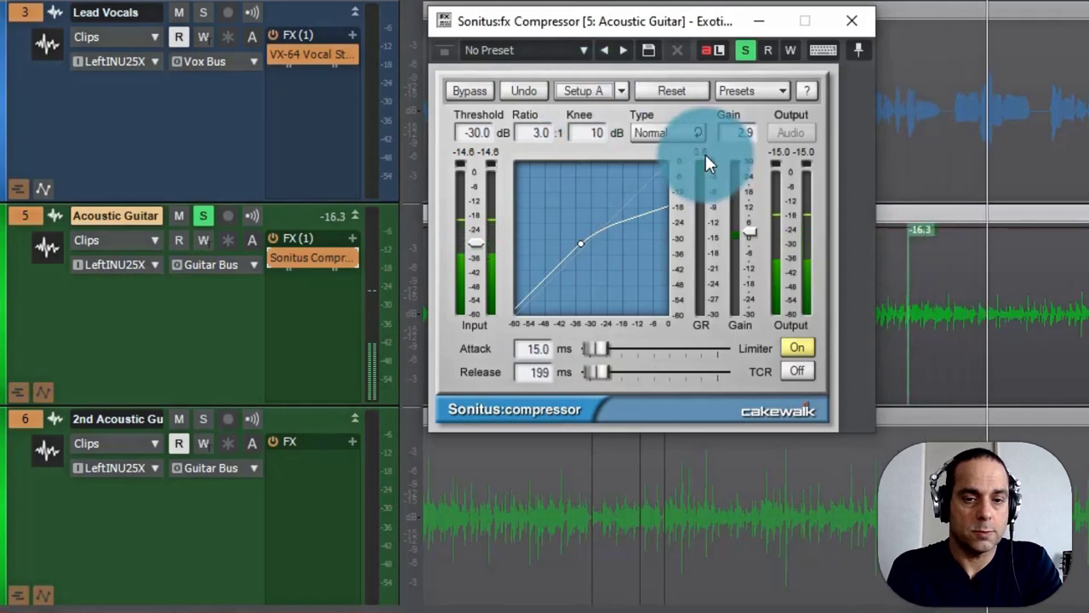
pyautogui.click(587, 88)
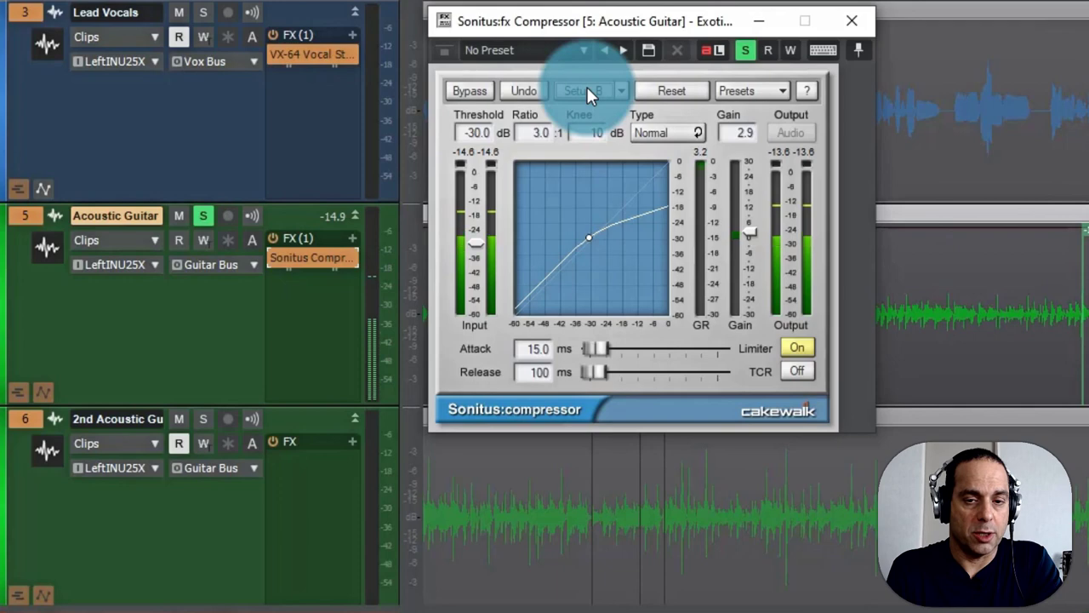
pyautogui.click(587, 89)
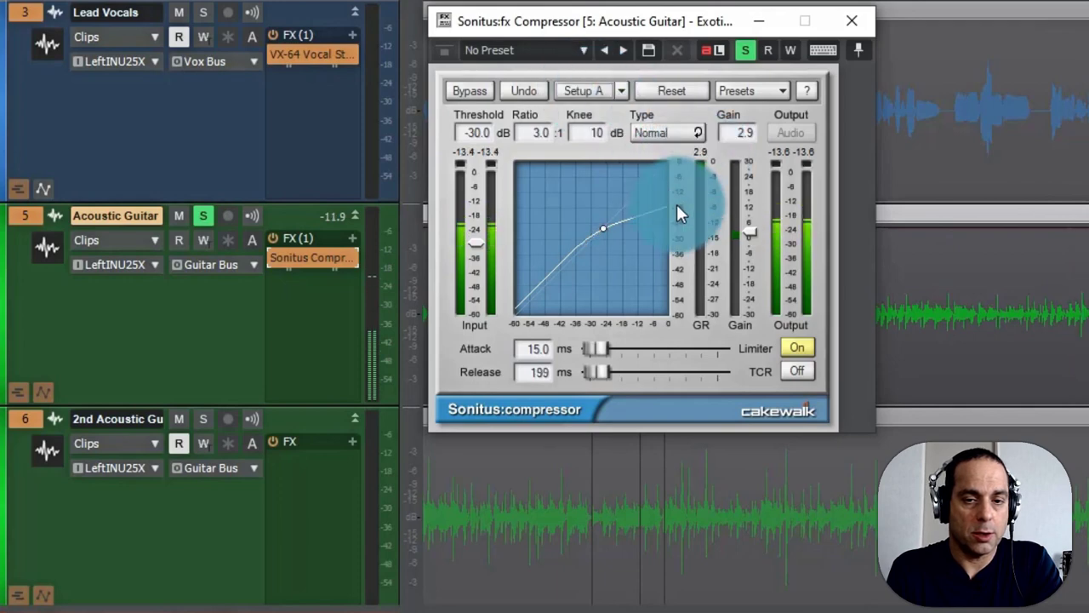
pyautogui.press('space')
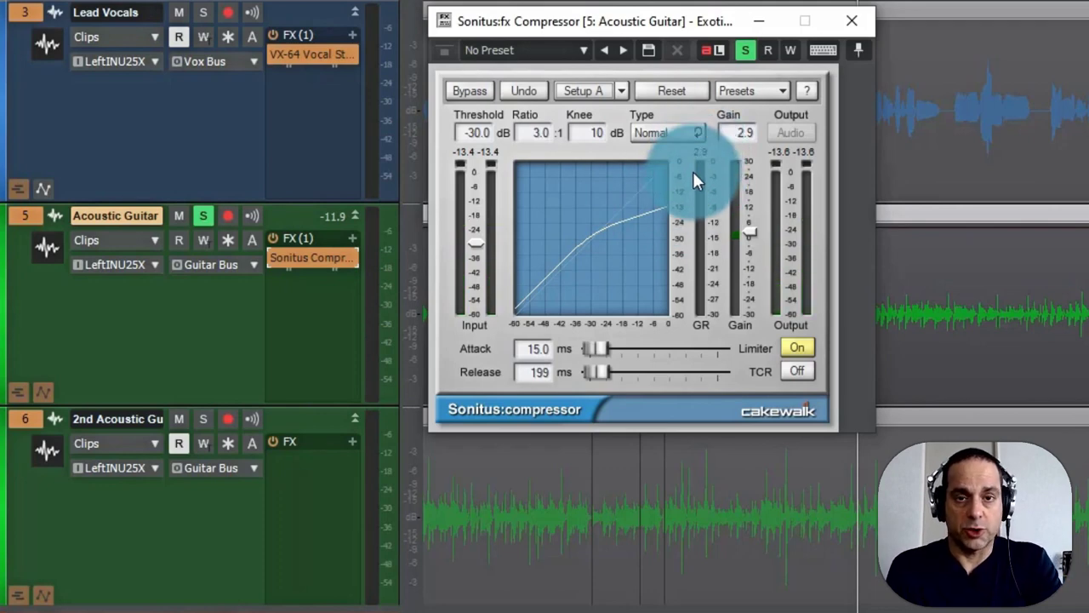
pyautogui.press('space')
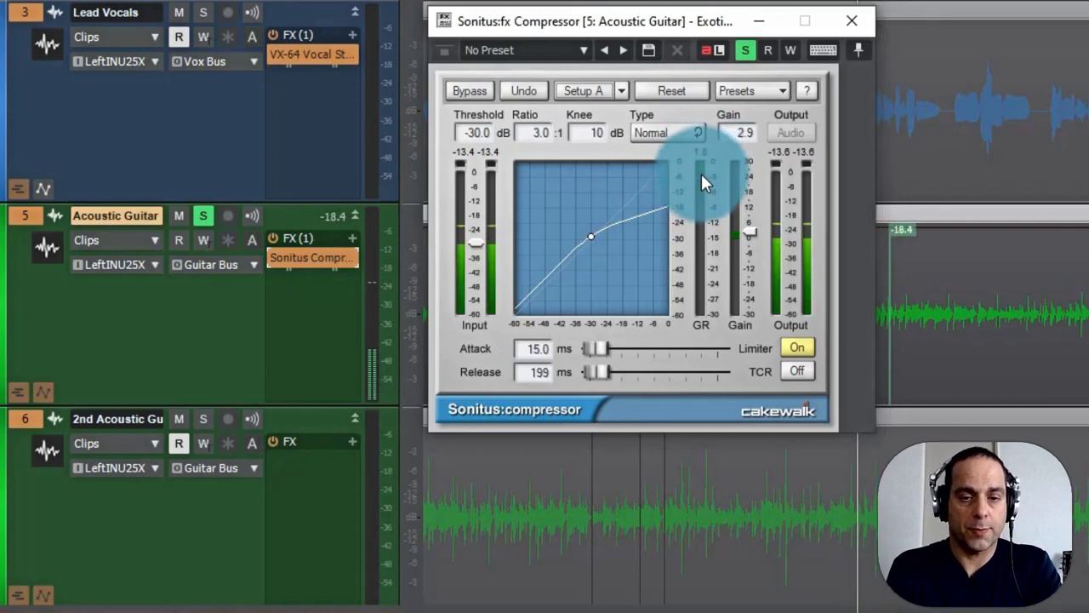
pyautogui.press('space')
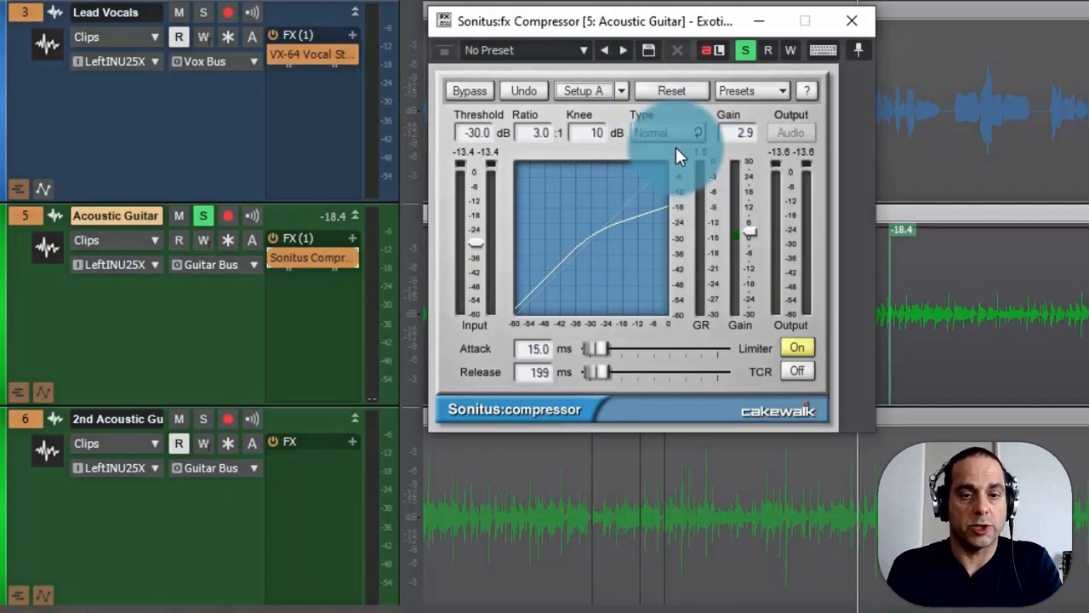
# Recheck Setup A against Setup B and copy Setup B's settings into Setup A
pyautogui.click(573, 89)
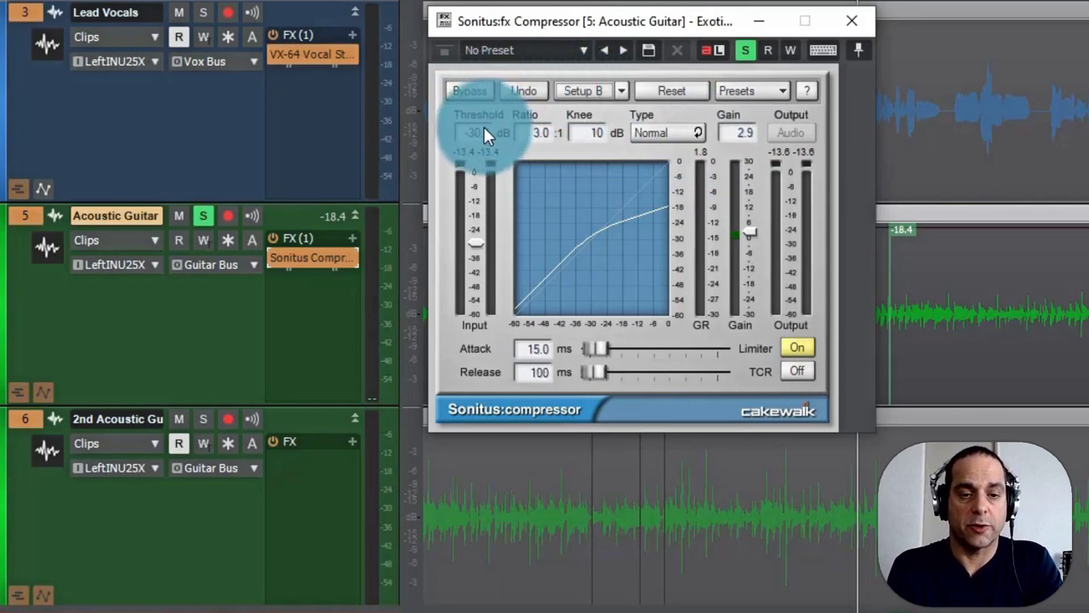
pyautogui.click(582, 91)
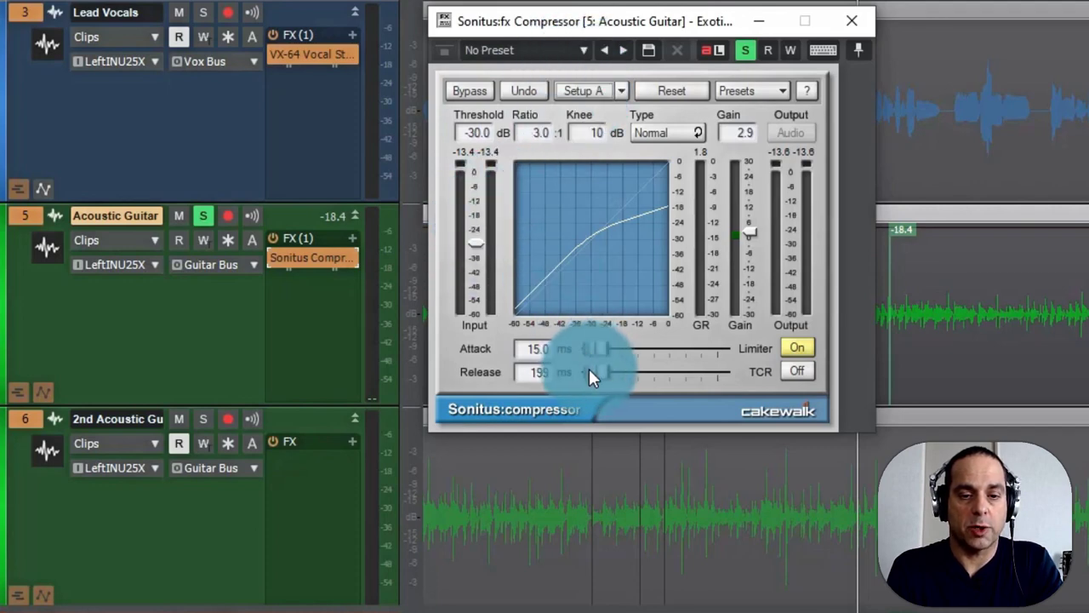
pyautogui.click(622, 90)
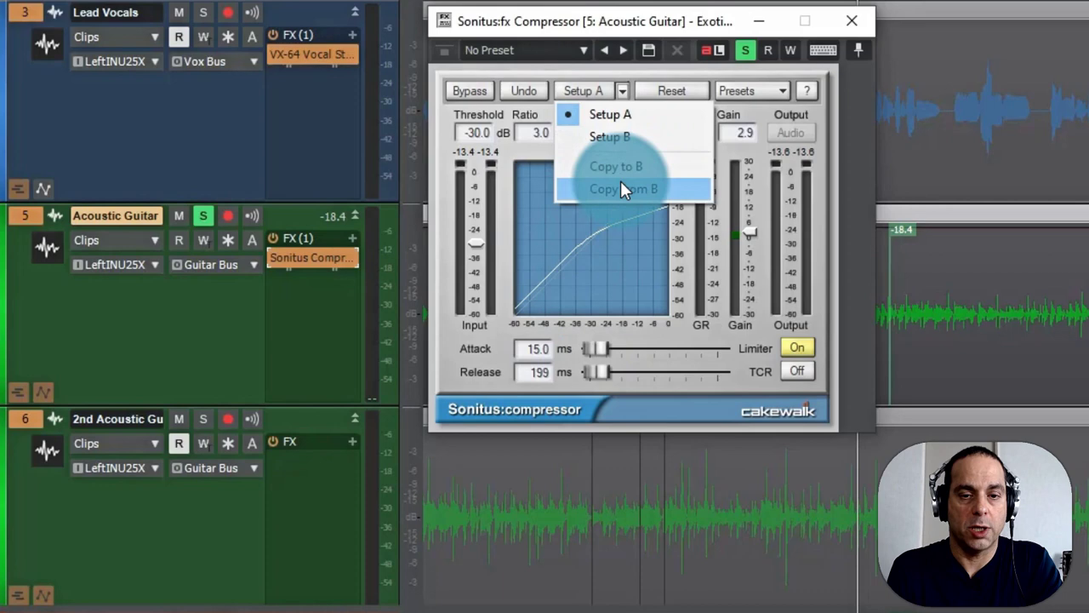
pyautogui.click(621, 181)
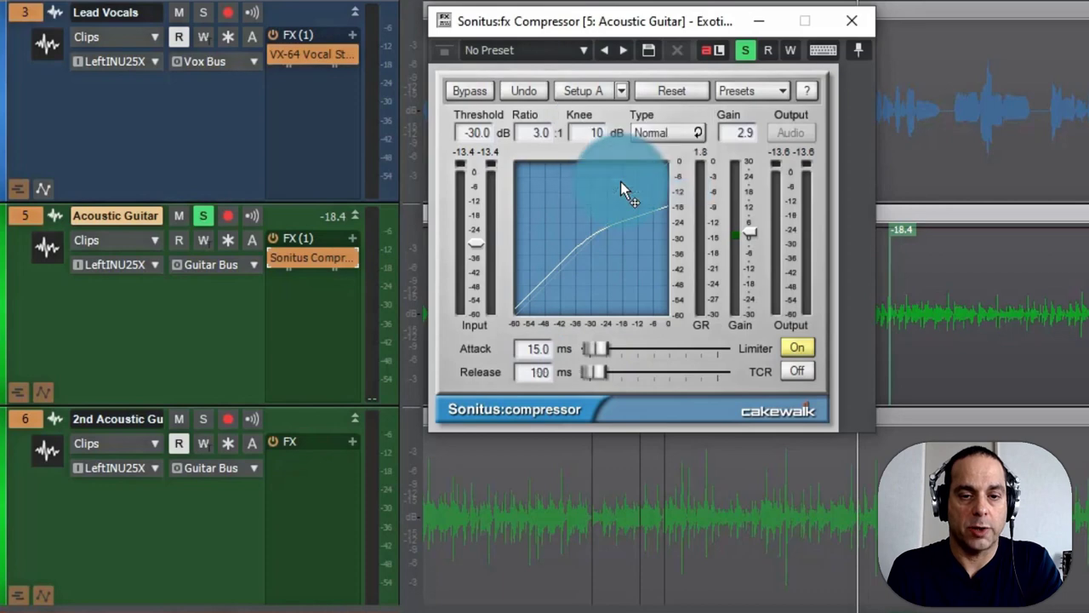
# Set Setup B's threshold to about -21.9 dB and play the guitar to compare it with Setup A
pyautogui.click(585, 91)
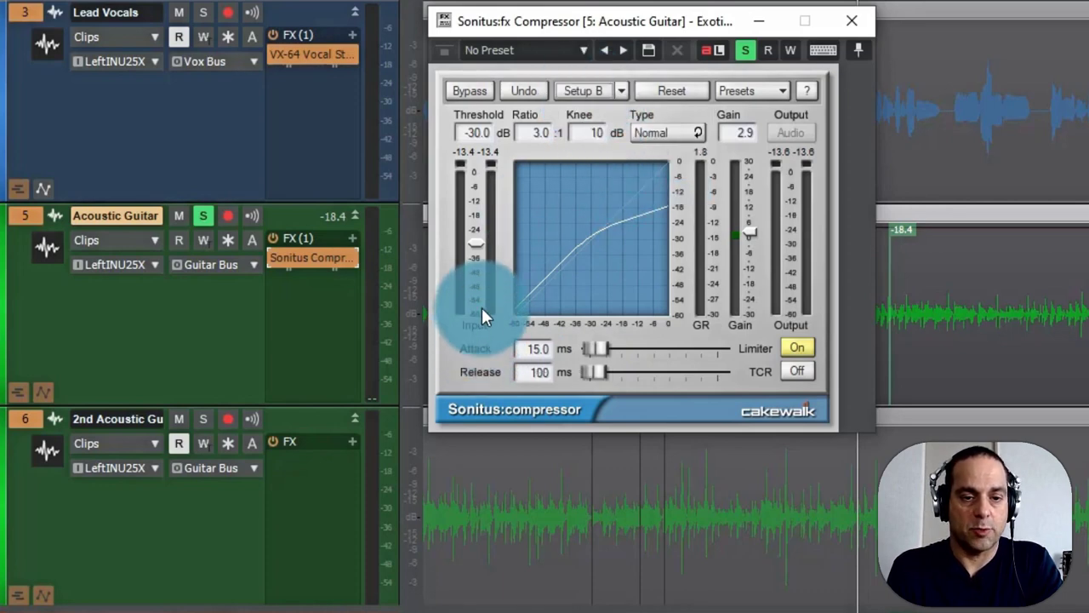
pyautogui.moveTo(476, 245); pyautogui.dragTo(476, 207)
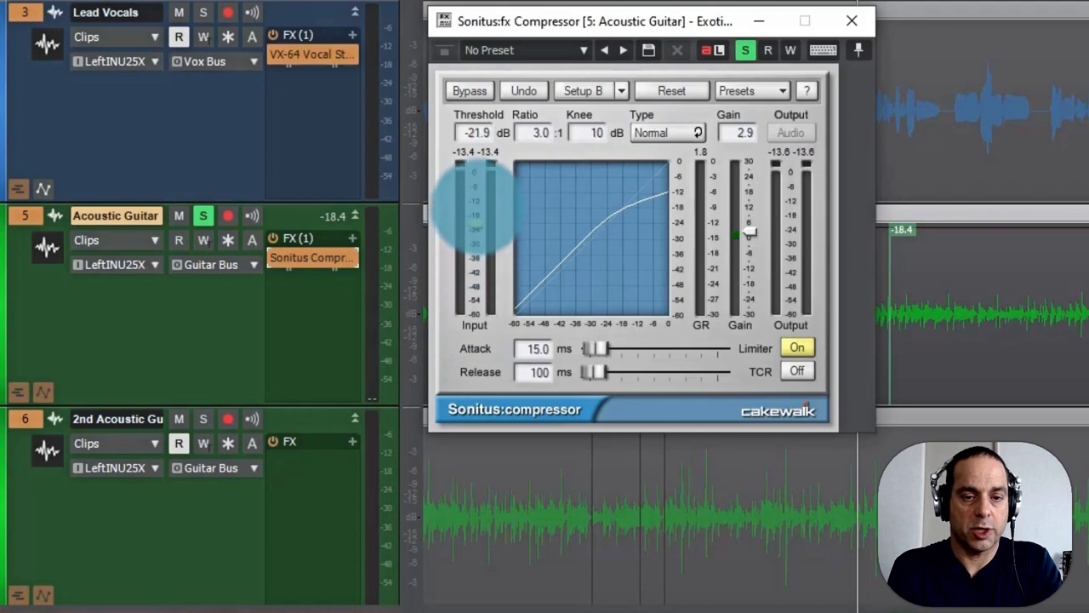
pyautogui.press('space')
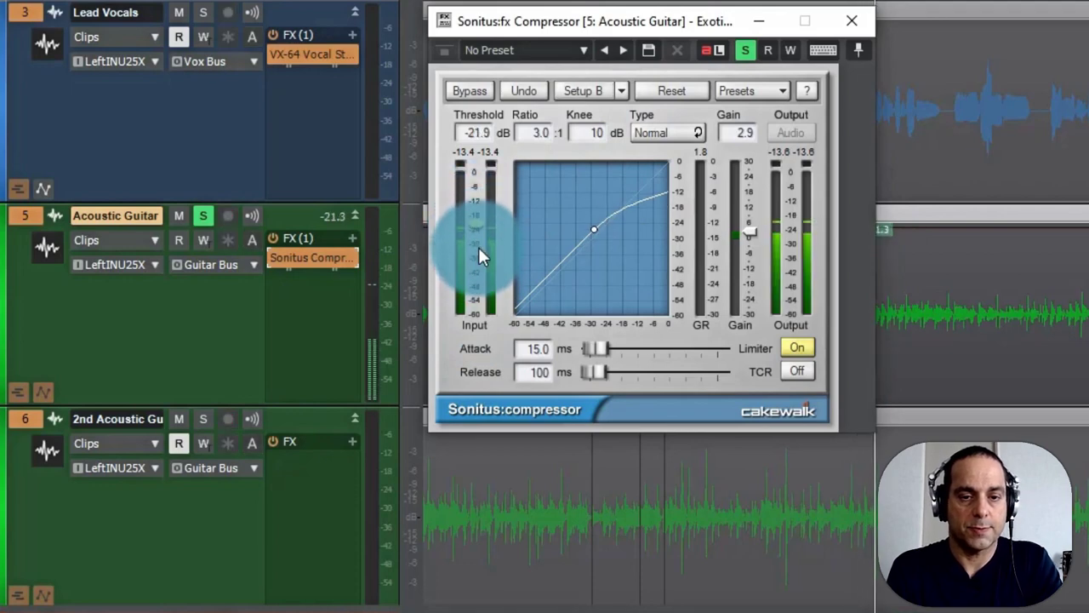
pyautogui.click(579, 90)
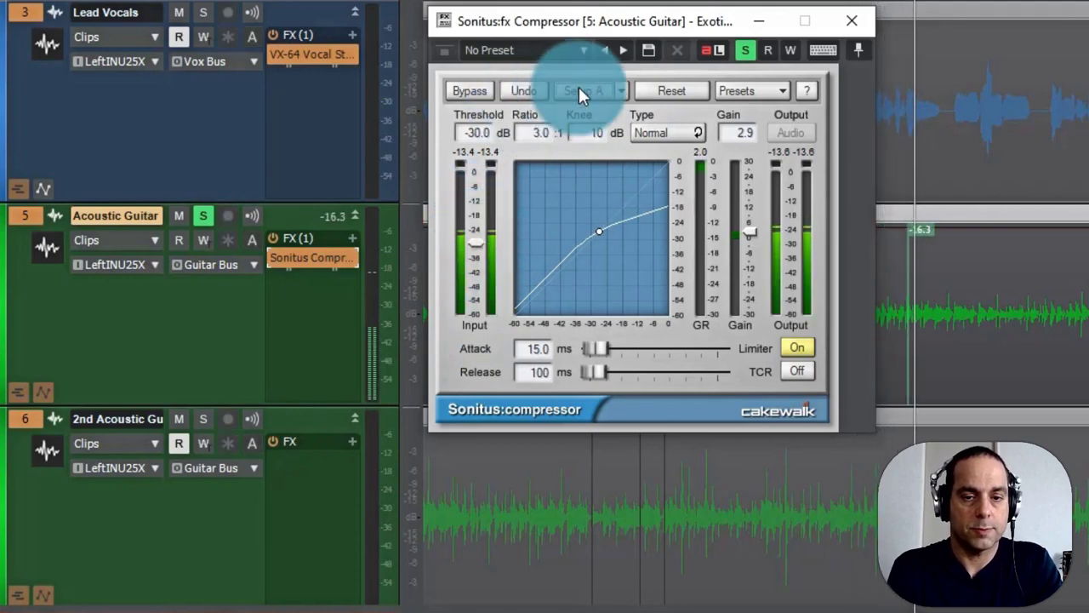
pyautogui.click(676, 123)
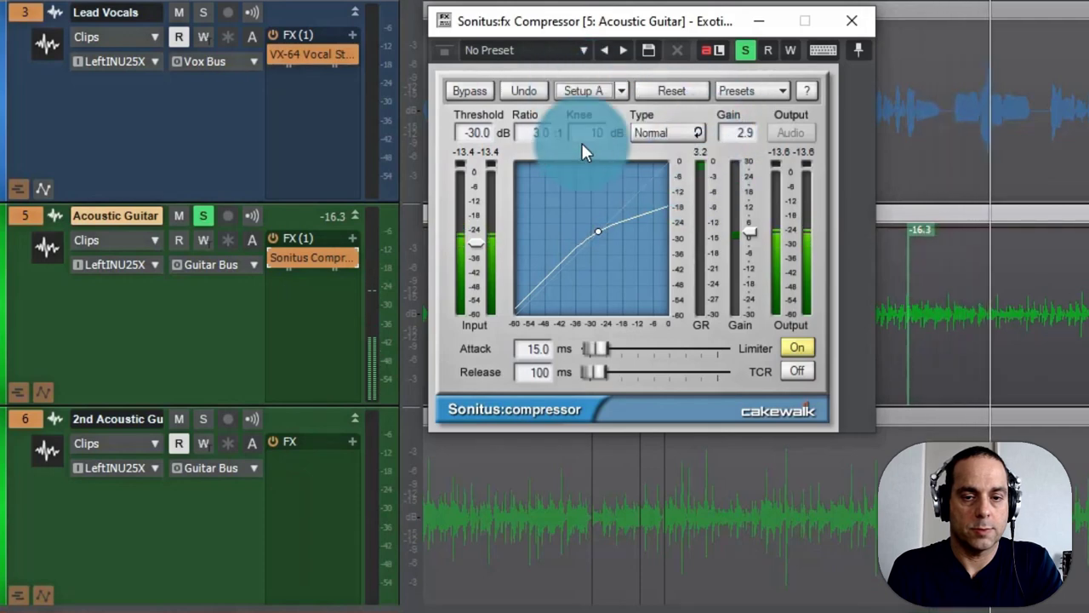
pyautogui.click(577, 90)
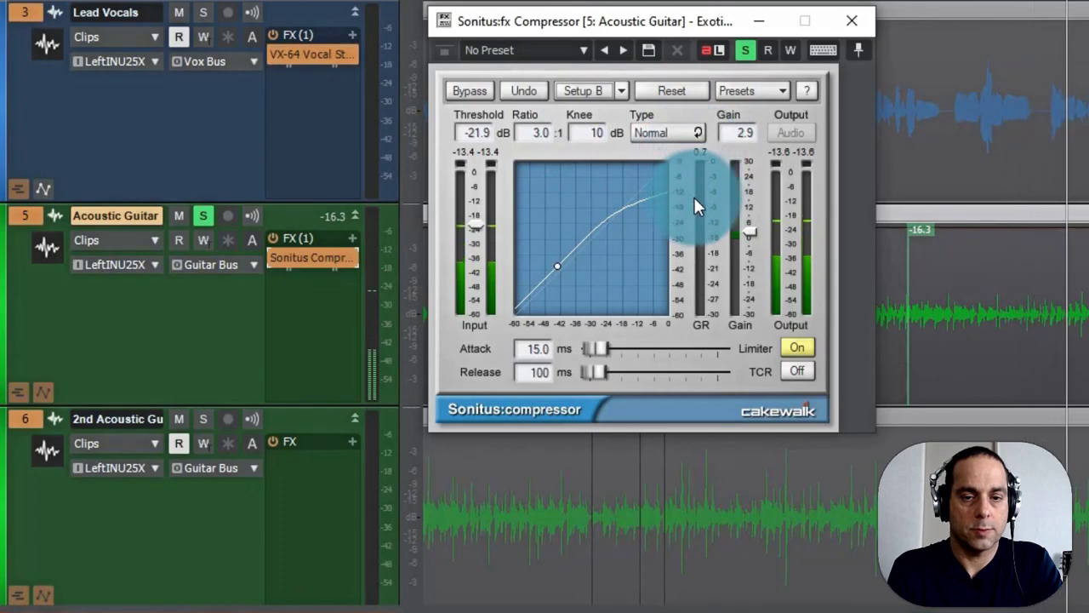
# Set Setup B's make-up gain to 1.0 dB and its threshold to about -24.8 dB during playback
pyautogui.doubleClick(739, 133)
pyautogui.write('1')
pyautogui.press('Return')
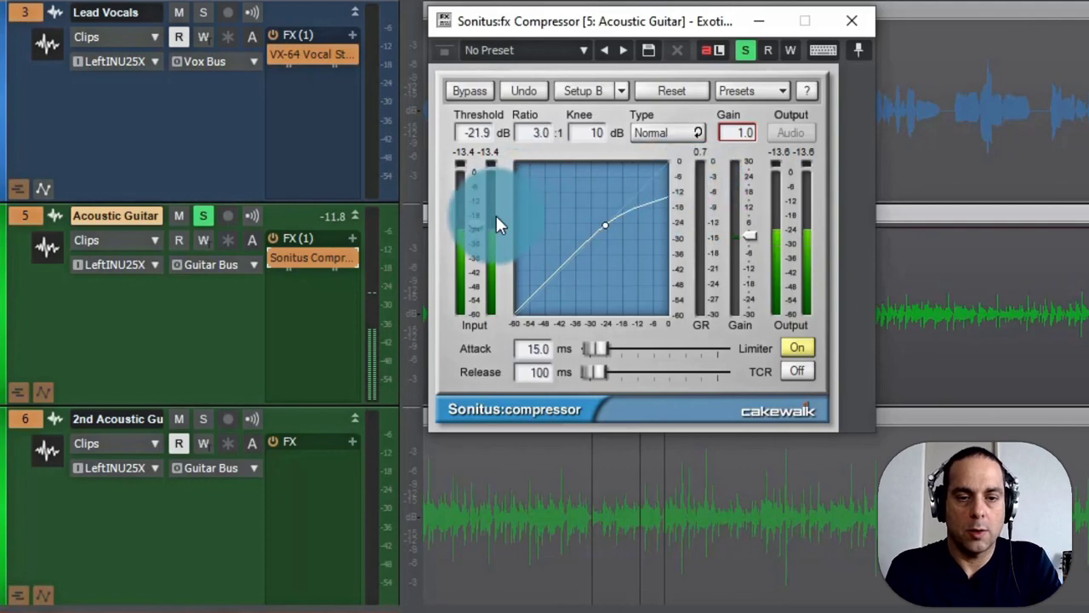
pyautogui.moveTo(476, 222); pyautogui.dragTo(477, 230)
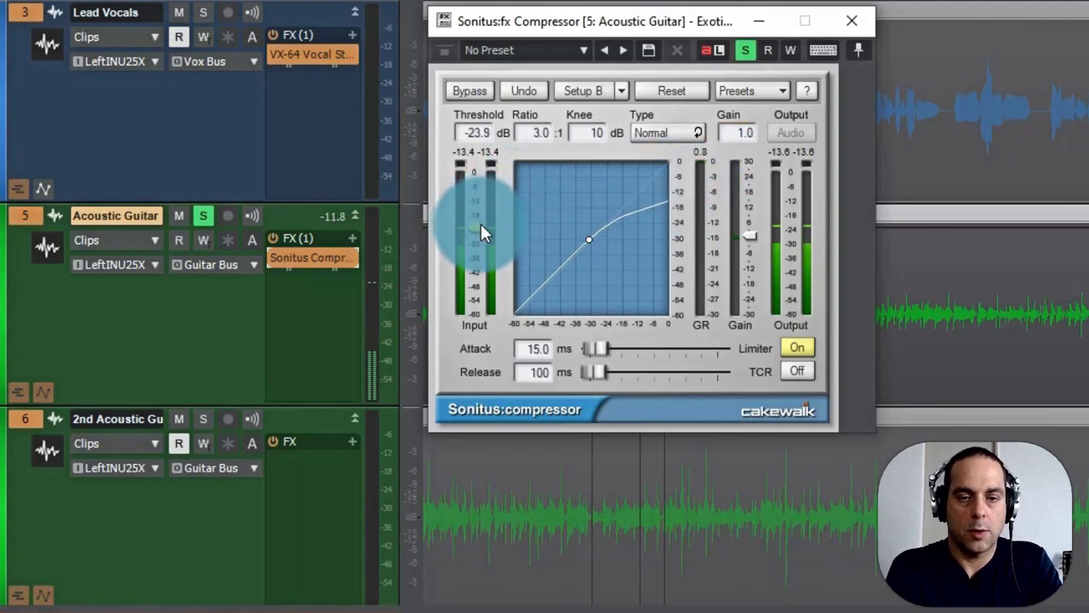
pyautogui.moveTo(474, 226); pyautogui.dragTo(474, 231)
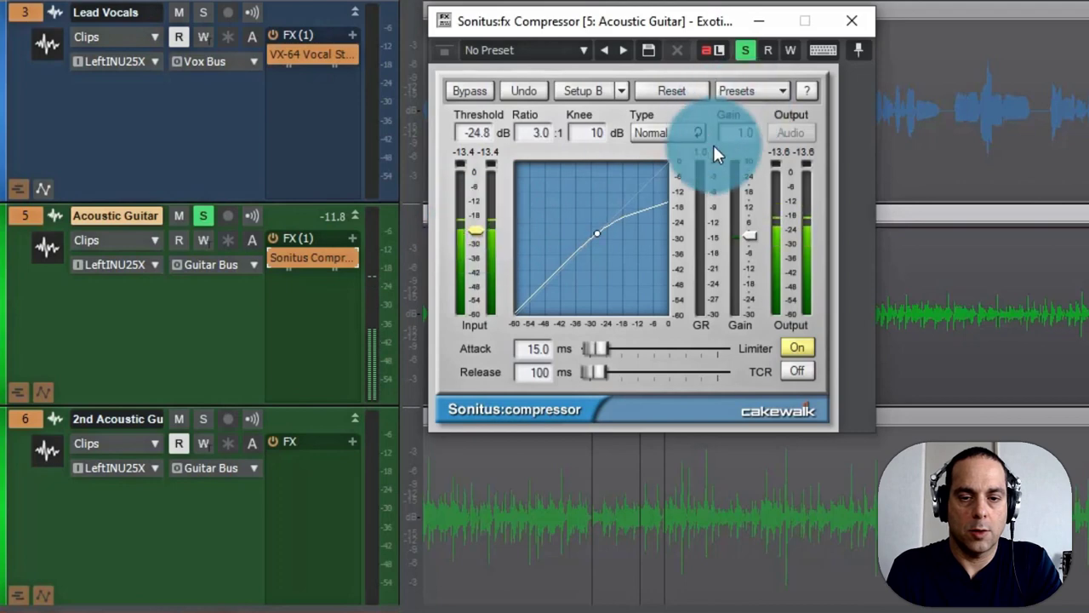
# Alternate between Setup A and Setup B during playback to compare the heavier and lighter compression
pyautogui.click(565, 92)
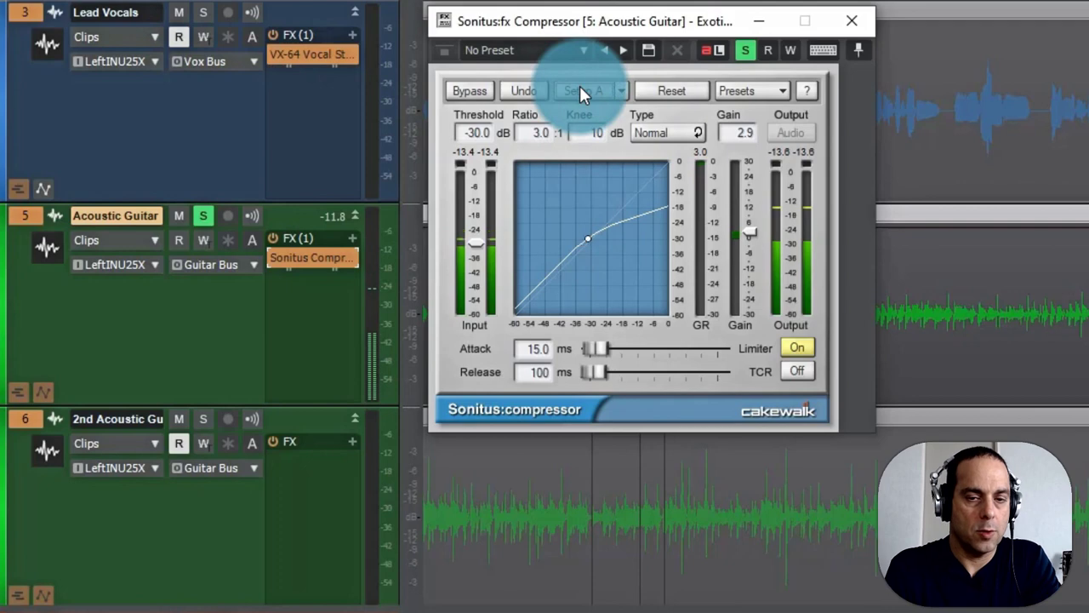
pyautogui.click(580, 90)
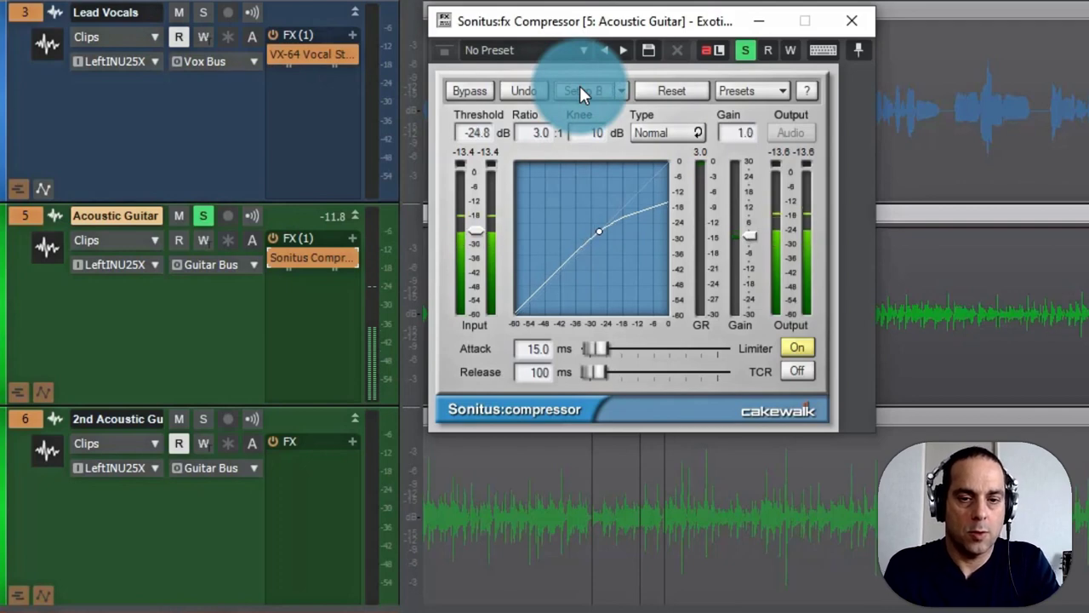
pyautogui.click(579, 84)
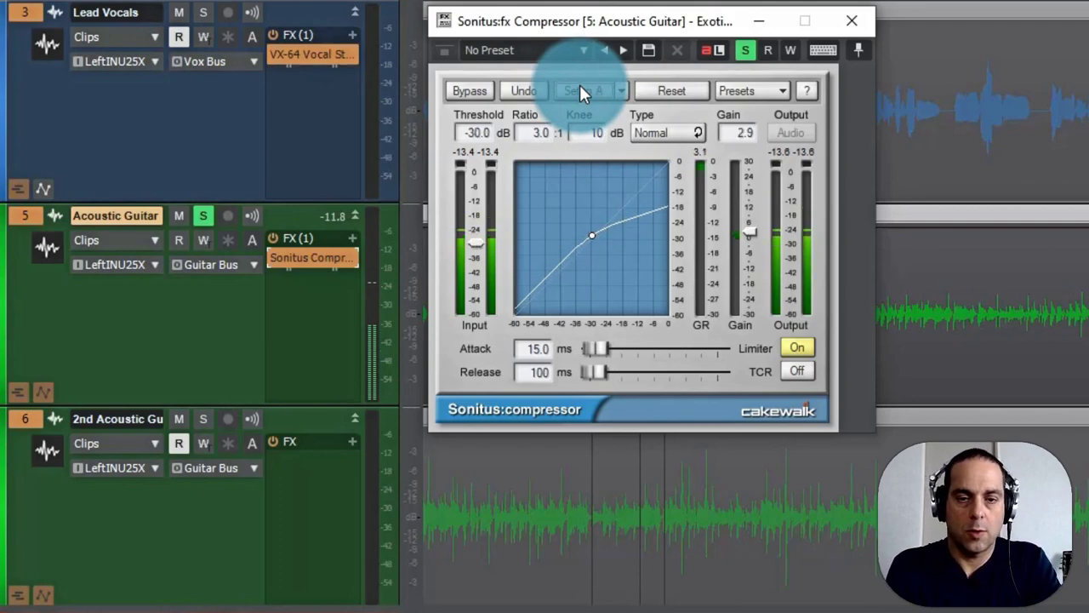
# Compare Setup B with Setup A once more during playback and finish on Setup A
pyautogui.click(580, 84)
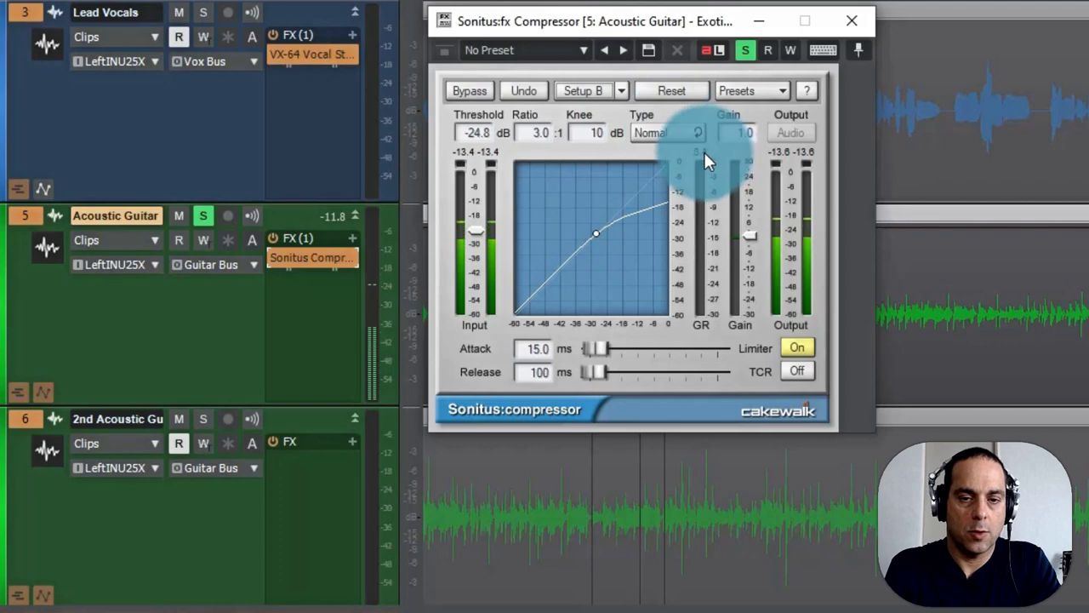
pyautogui.click(585, 89)
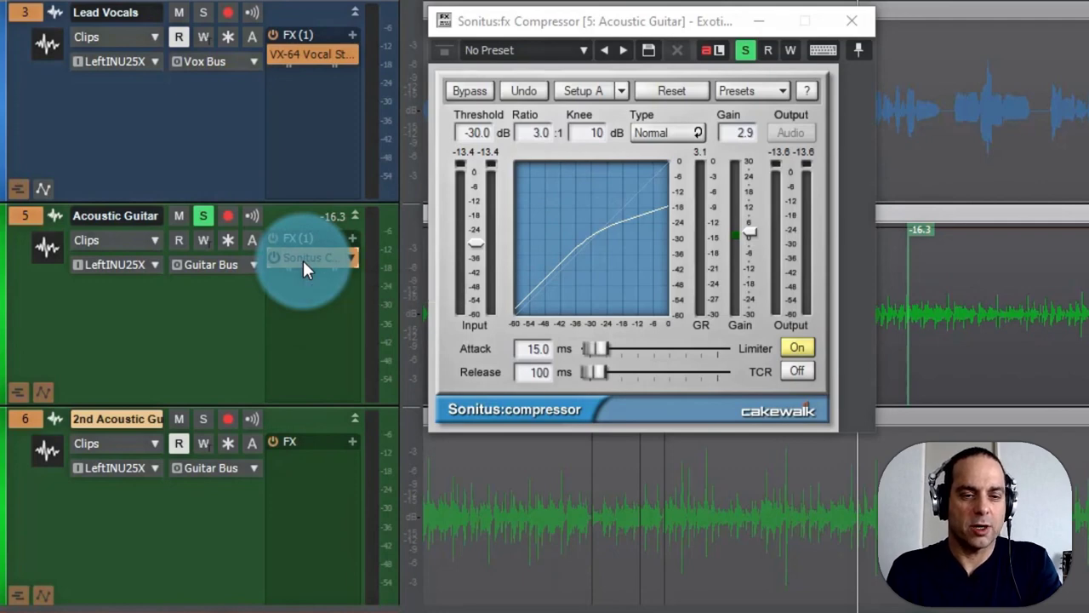
# Copy the Sonitus compressor from the Acoustic Guitar track to the 2nd Acoustic Guitar track, check the copy and close it
pyautogui.moveTo(303, 260); pyautogui.dragTo(306, 442)
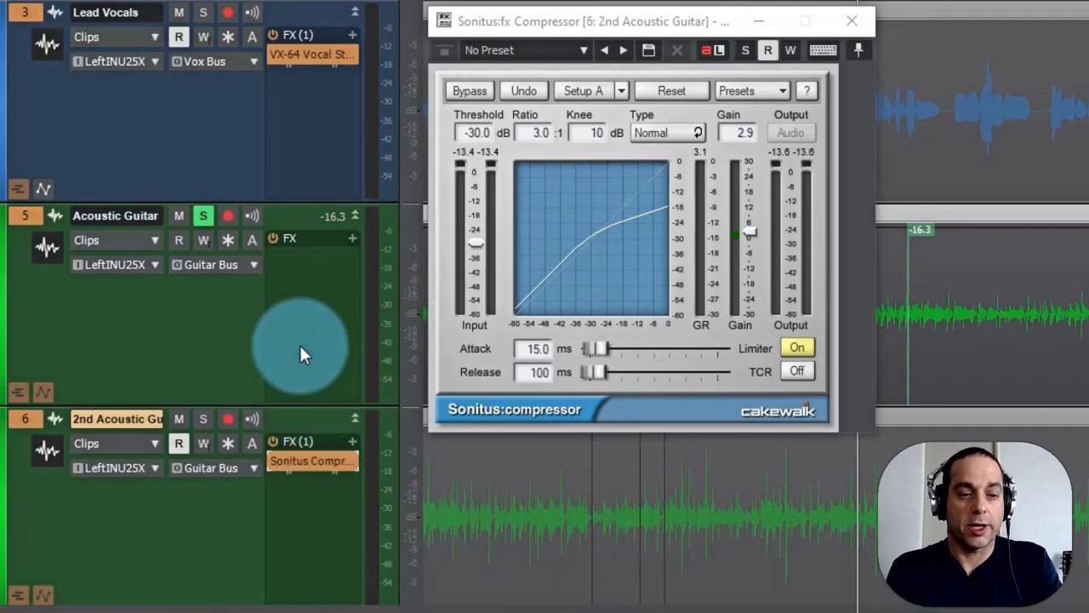
pyautogui.hotkey('ctrl', 'z')
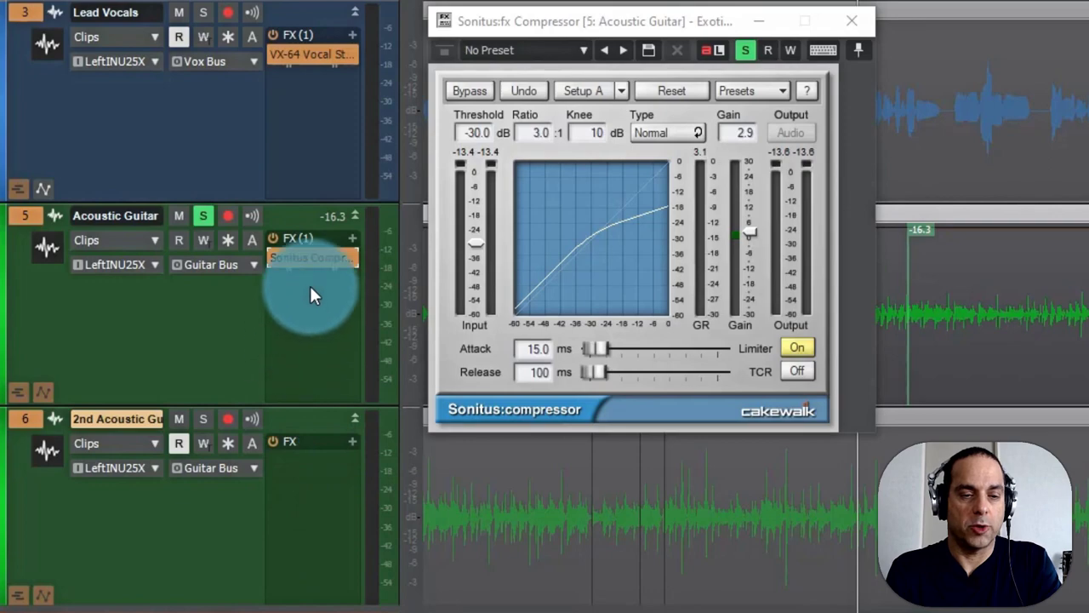
pyautogui.moveTo(299, 257); pyautogui.dragTo(267, 431)
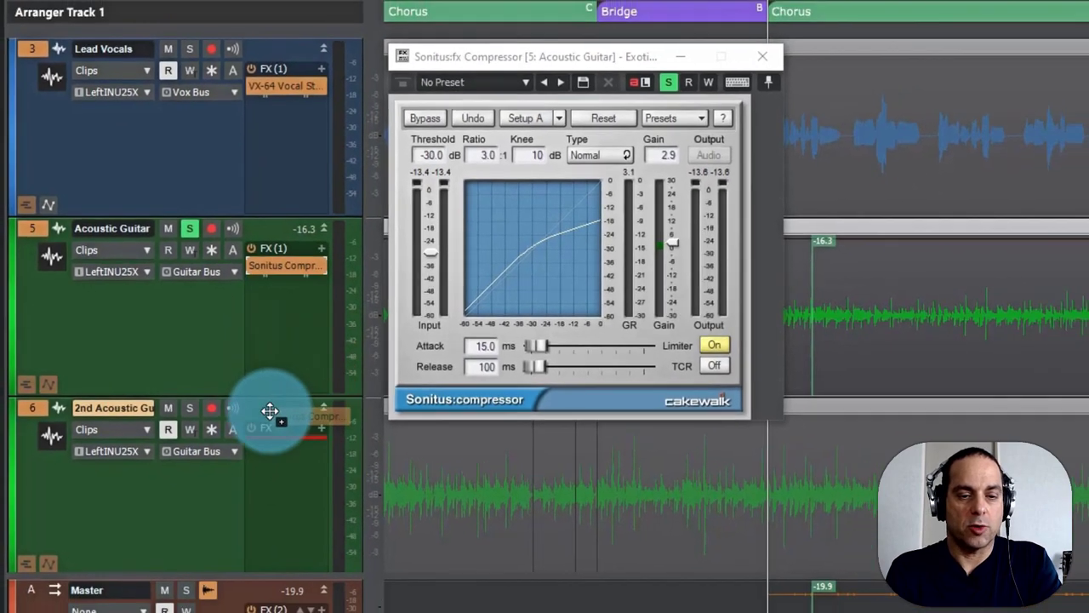
pyautogui.doubleClick(269, 443)
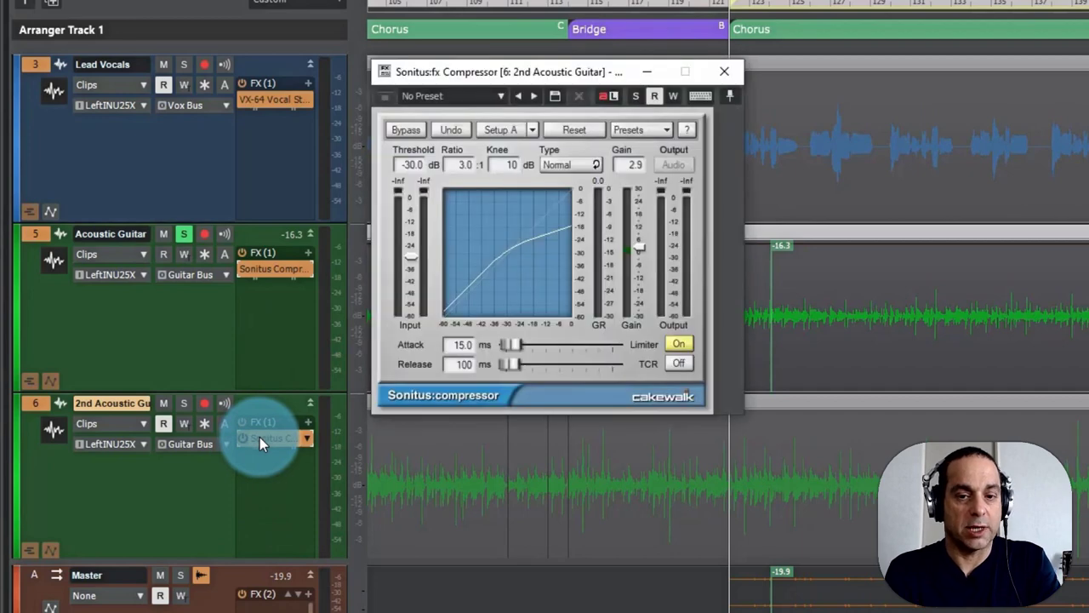
pyautogui.click(203, 339)
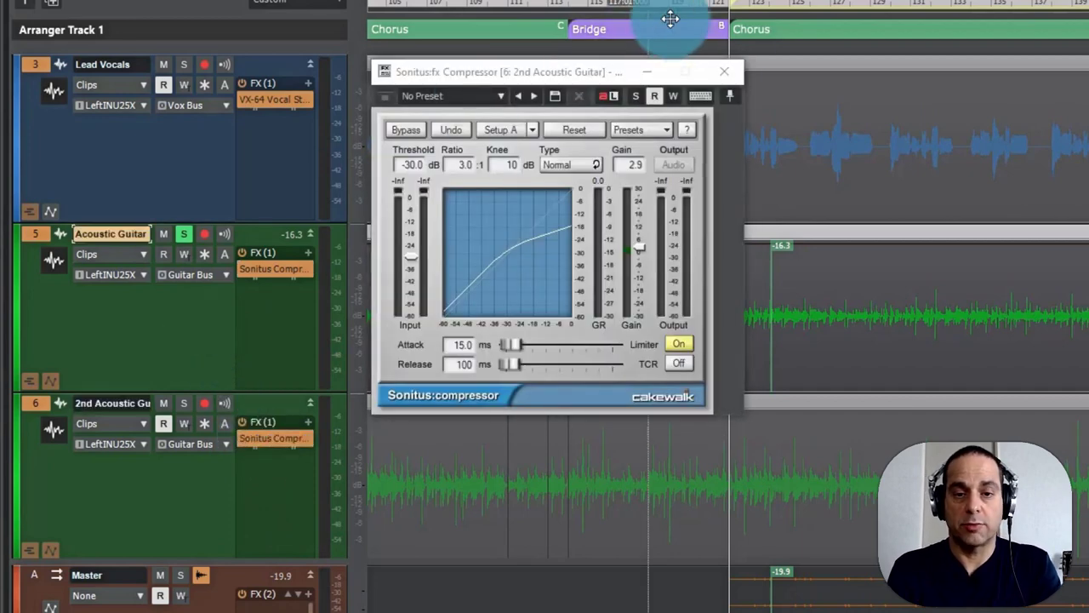
pyautogui.click(724, 73)
# Open the VX-64 Vocal Strip on the Lead Vocals track and switch on its compander module
pyautogui.click(196, 124)
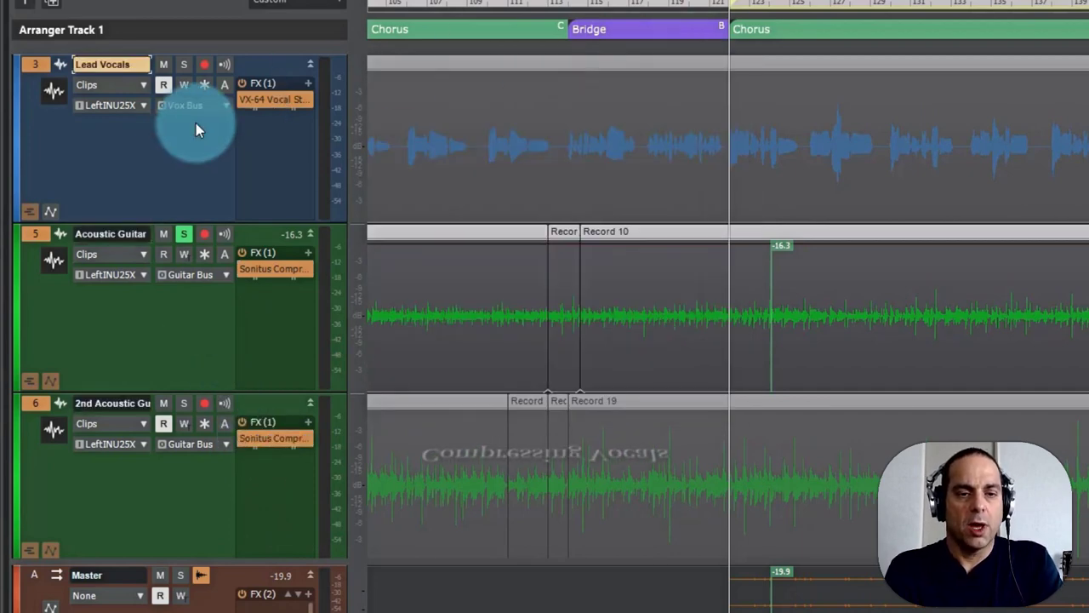
pyautogui.doubleClick(268, 99)
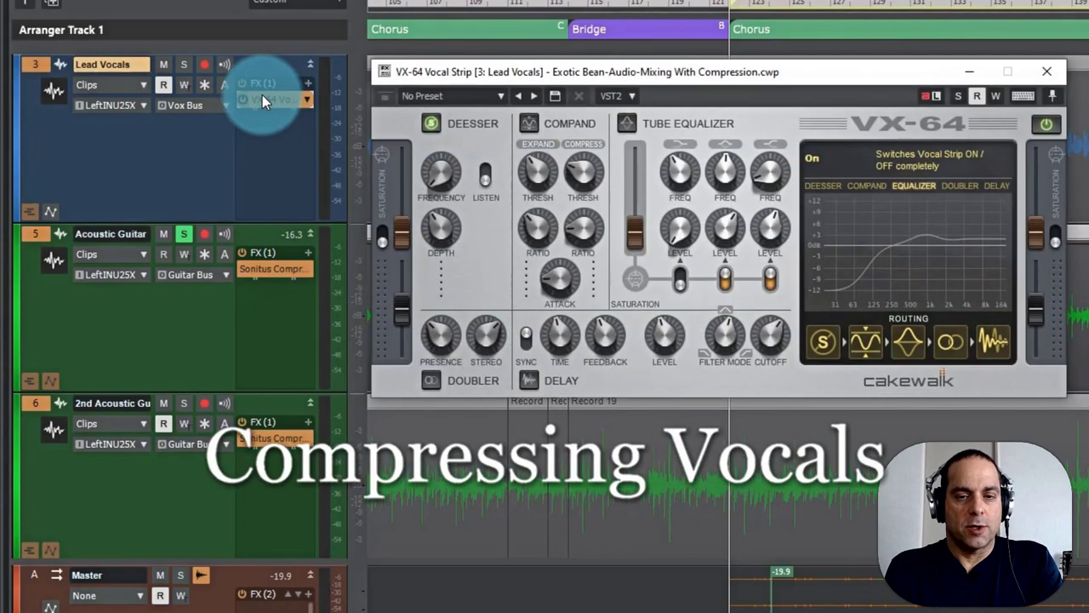
pyautogui.click(528, 124)
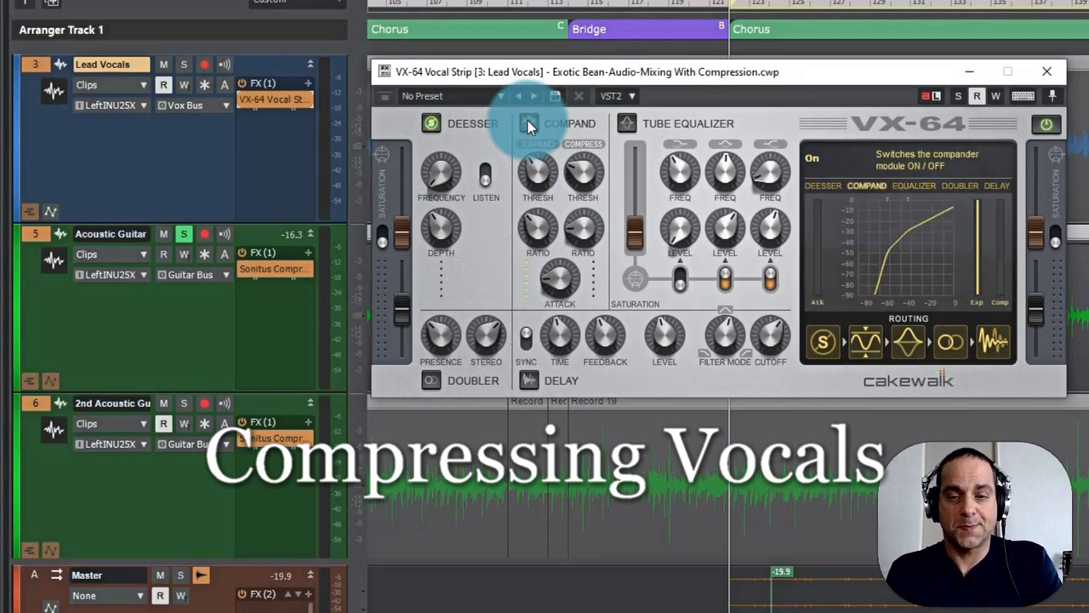
pyautogui.click(528, 123)
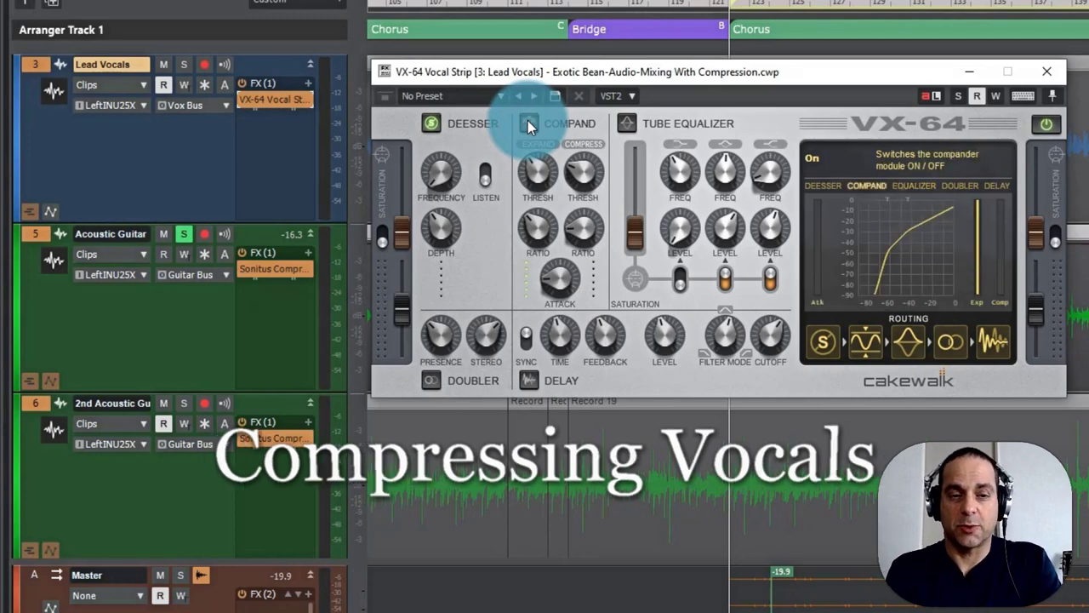
# Unsolo the Acoustic Guitar track and play the full mix briefly to watch the compander react to the lead vocals
pyautogui.click(184, 234)
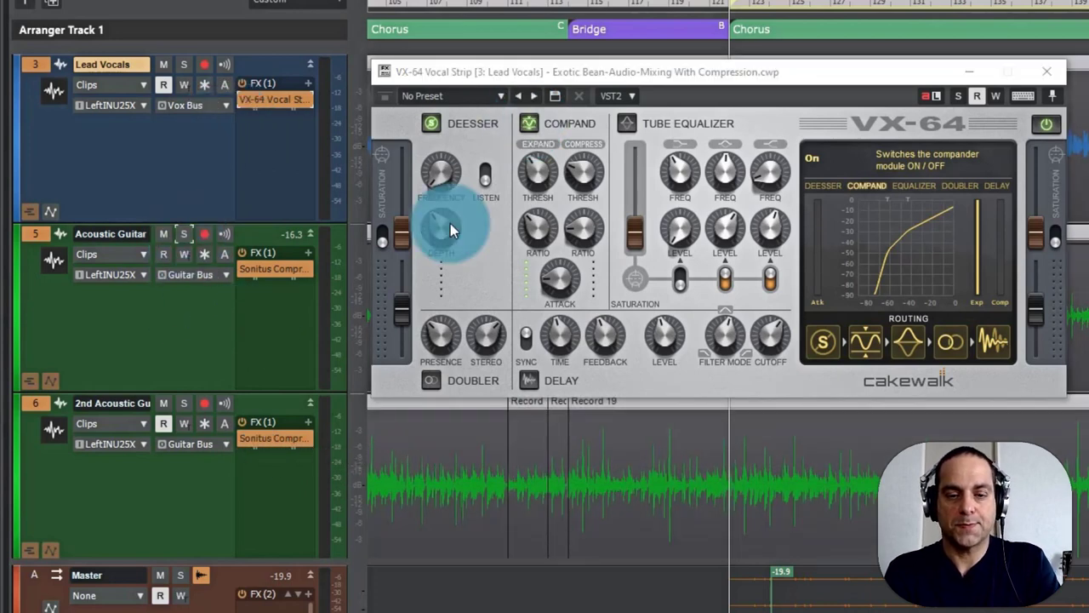
pyautogui.press('space')
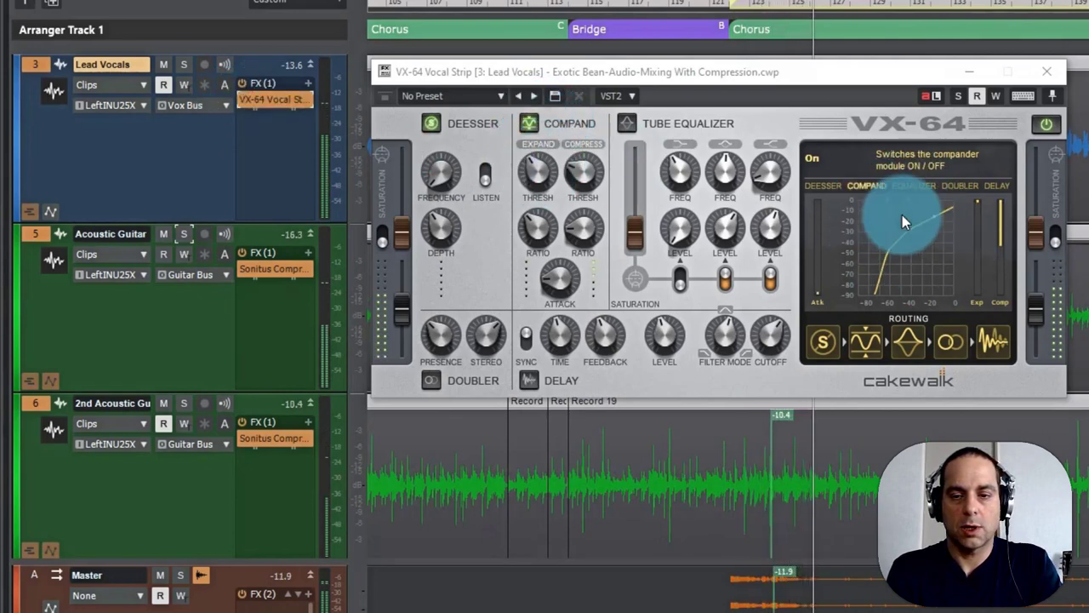
pyautogui.press('space')
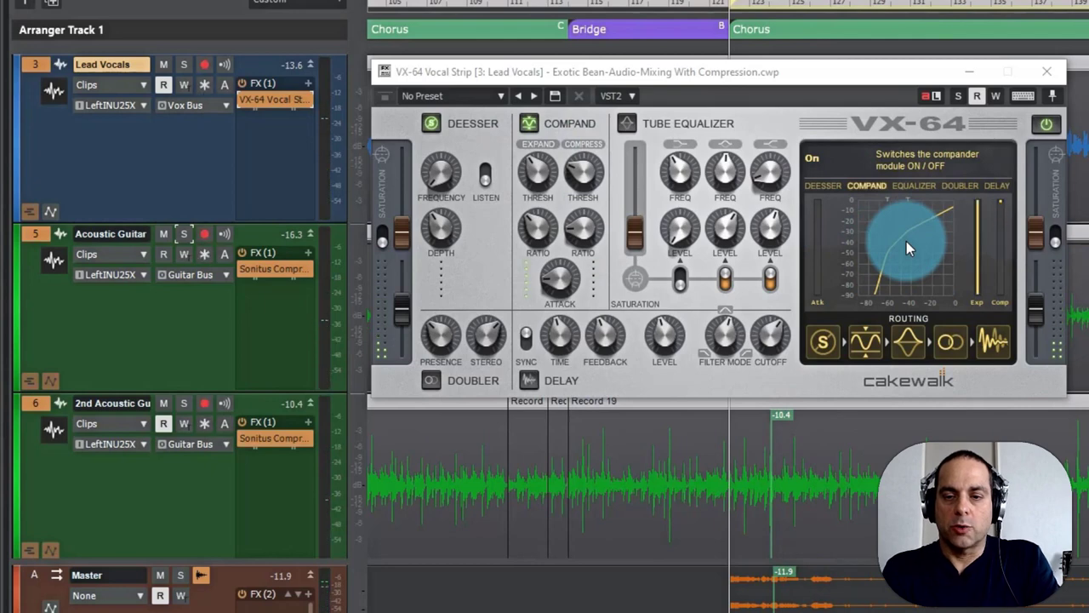
# Lower the compander's expansion threshold to its minimum and set the compression threshold to about -31.8 dB
pyautogui.click(534, 168)
pyautogui.moveTo(533, 169)
pyautogui.mouseDown()
pyautogui.moveTo(544, 228)
pyautogui.moveTo(533, 175)
pyautogui.mouseUp()
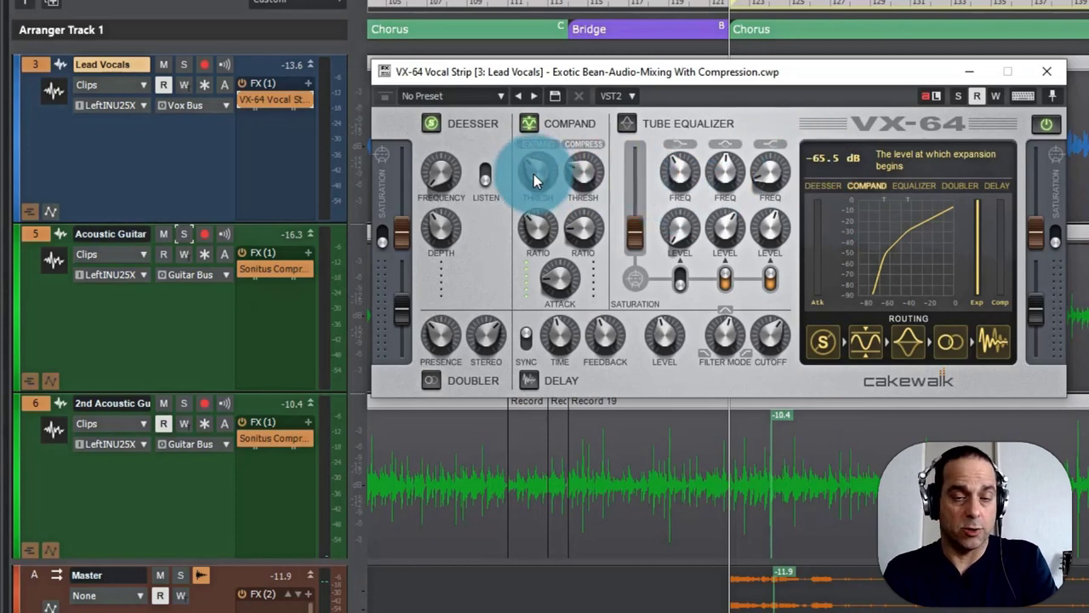
pyautogui.moveTo(534, 174); pyautogui.dragTo(532, 468)
pyautogui.moveTo(581, 176); pyautogui.dragTo(580, 146)
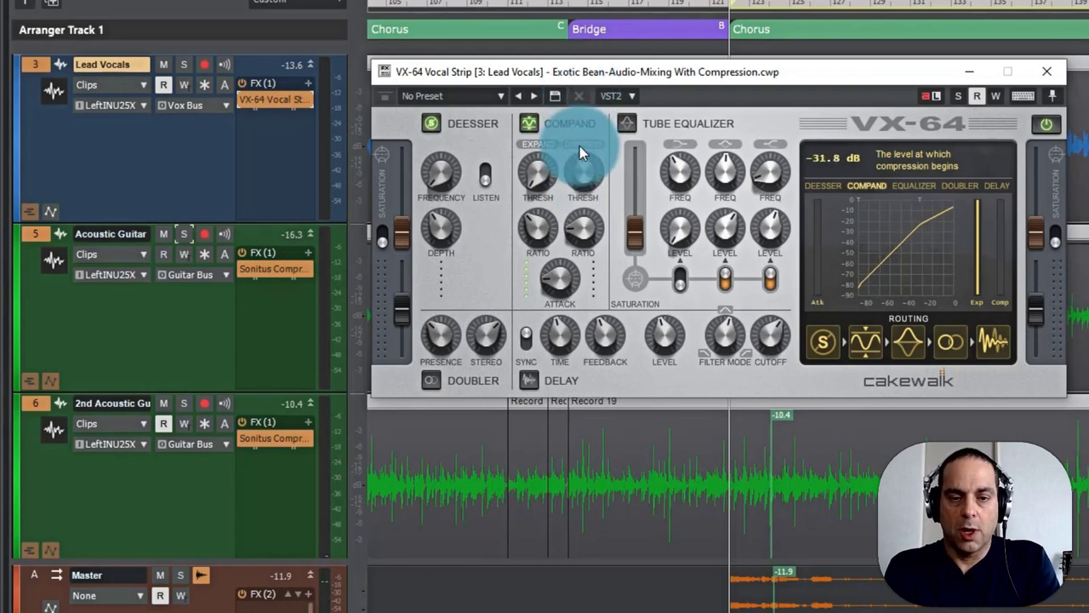
# Try an expansion ratio of 1 to 2.0 and check the compression ratio setting
pyautogui.click(534, 223)
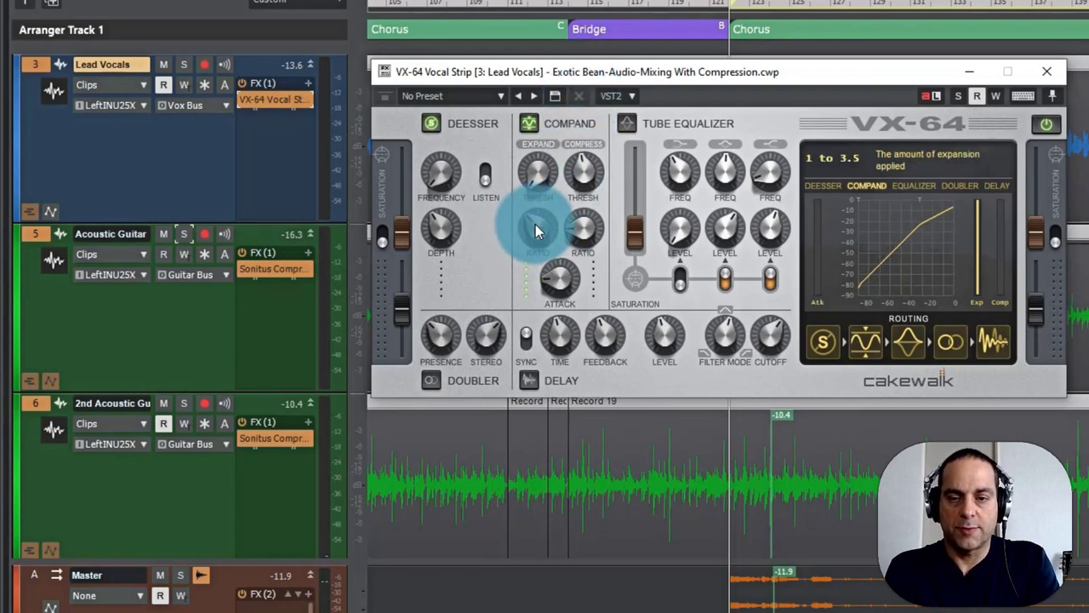
pyautogui.moveTo(535, 230); pyautogui.dragTo(539, 254)
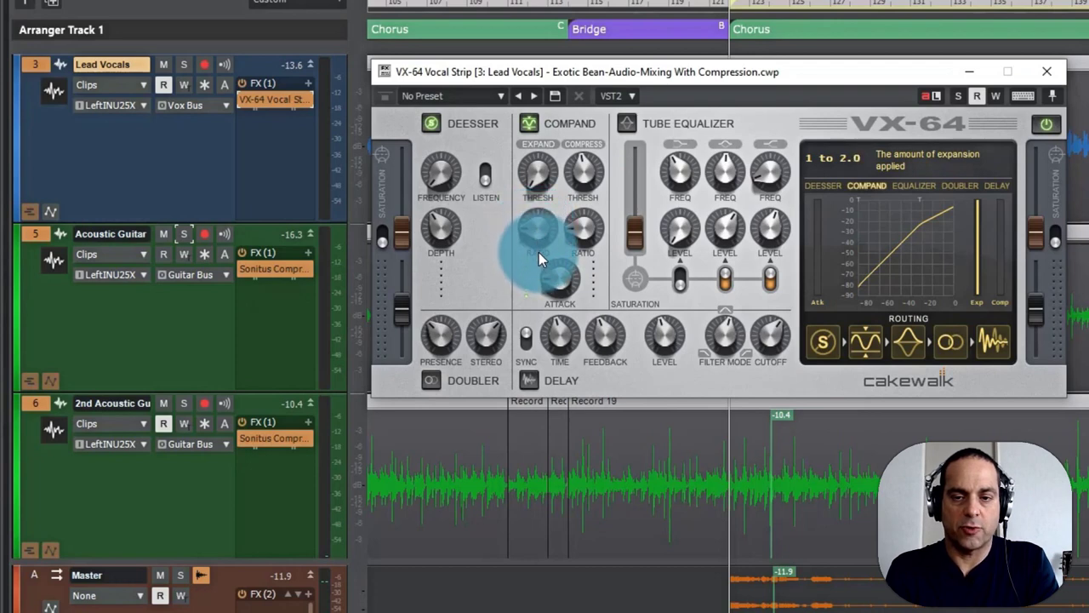
pyautogui.click(583, 228)
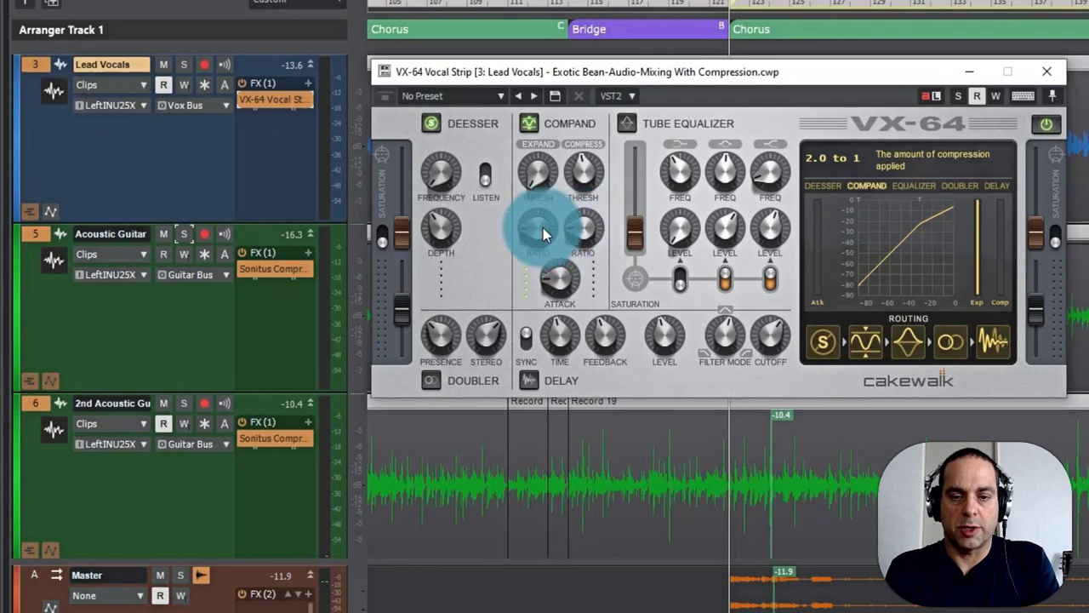
pyautogui.moveTo(582, 226)
pyautogui.mouseDown()
pyautogui.moveTo(579, 175)
pyautogui.moveTo(579, 231)
pyautogui.mouseUp()
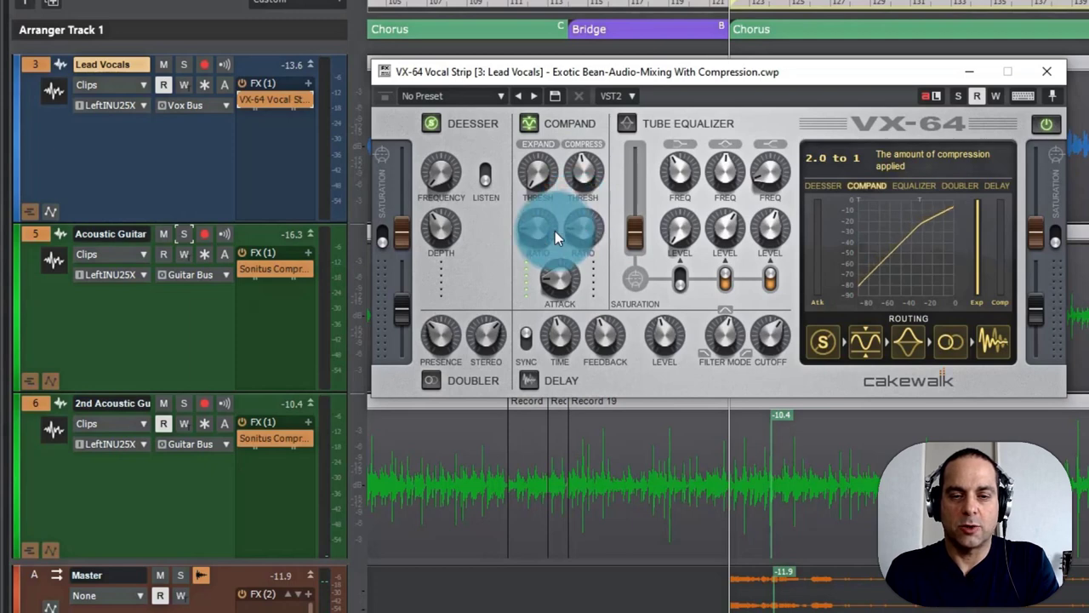
# Raise the expansion ratio again, try the expansion threshold at about -71.8 dB and return it to -90.0 dB
pyautogui.click(538, 228)
pyautogui.moveTo(538, 227); pyautogui.dragTo(540, 122)
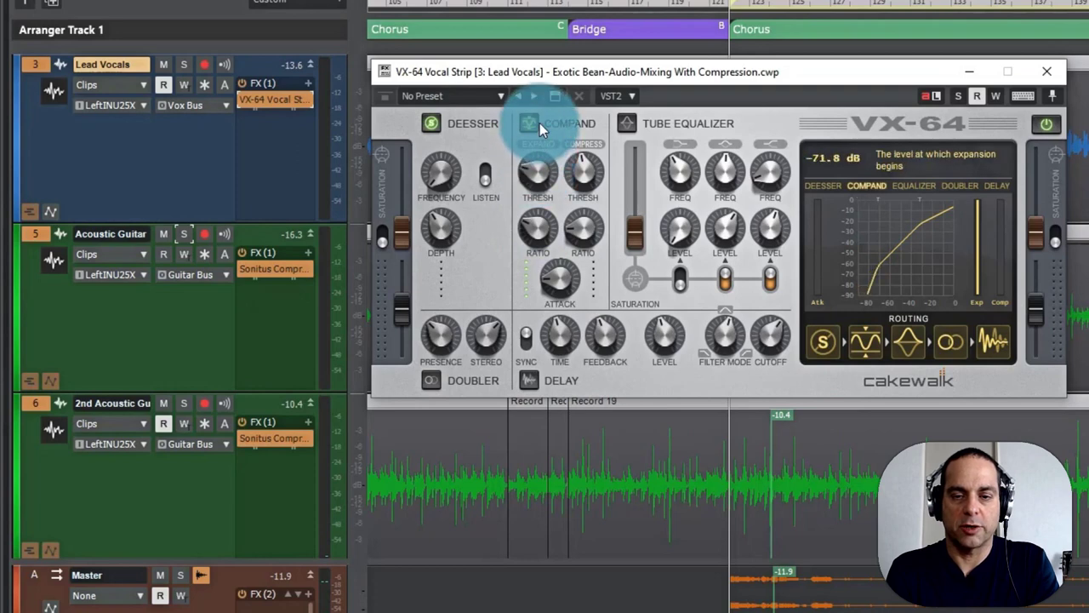
pyautogui.moveTo(536, 228)
pyautogui.mouseDown()
pyautogui.moveTo(534, 166)
pyautogui.moveTo(546, 243)
pyautogui.moveTo(534, 206)
pyautogui.moveTo(537, 219)
pyautogui.moveTo(544, 174)
pyautogui.moveTo(553, 234)
pyautogui.mouseUp()
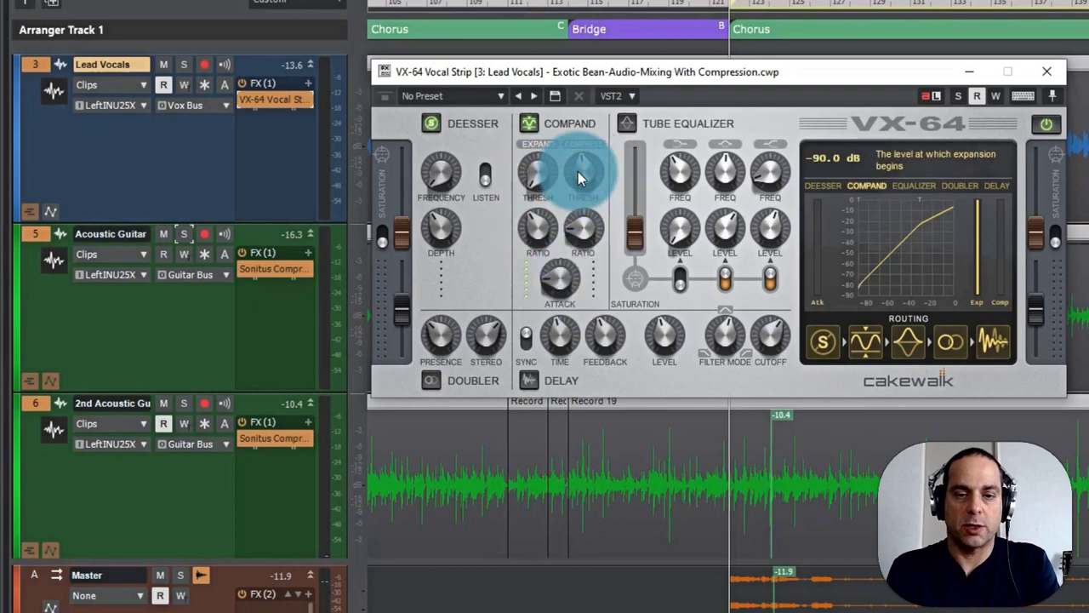
# Raise the compression threshold and try the compander's fastest attack of 0.1 ms
pyautogui.moveTo(579, 178); pyautogui.dragTo(575, 156)
pyautogui.moveTo(553, 284); pyautogui.dragTo(559, 274)
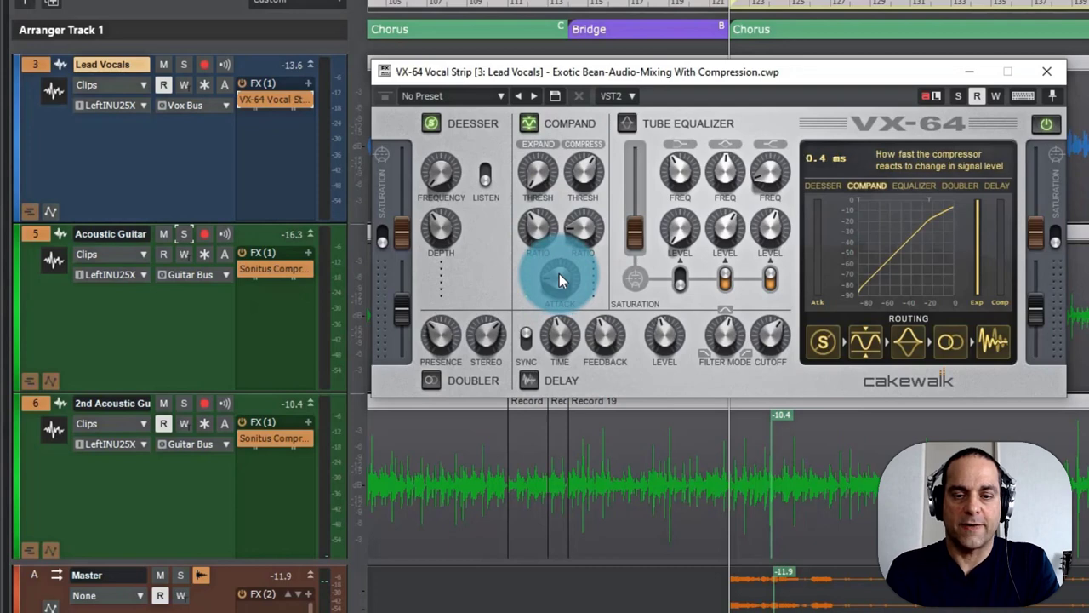
pyautogui.moveTo(560, 273); pyautogui.dragTo(569, 333)
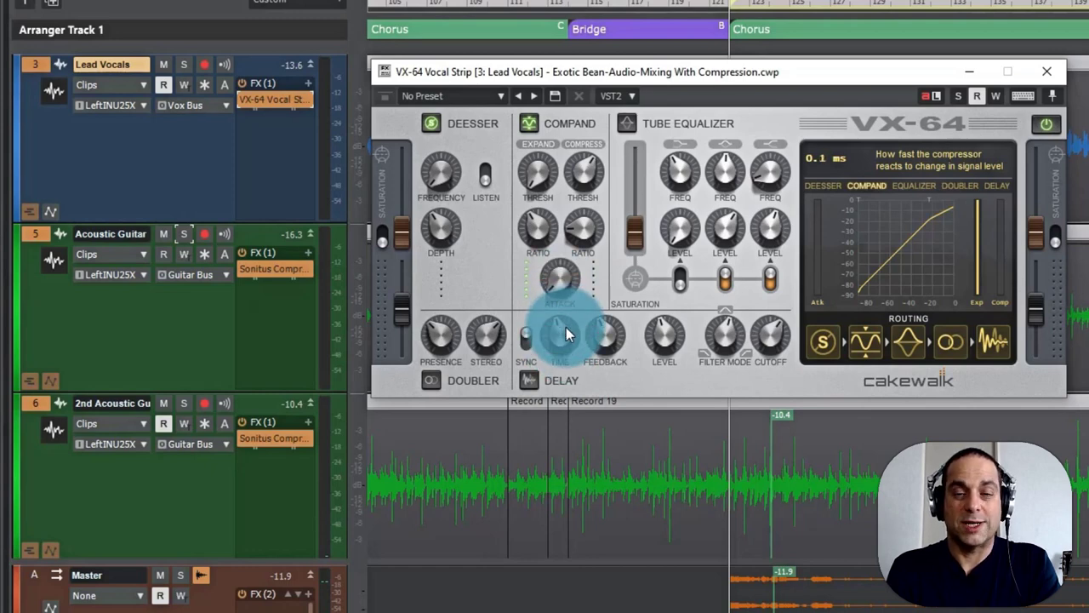
# Try a much slower compander attack, bring it back to a fast setting and check the compression ratio
pyautogui.moveTo(566, 327); pyautogui.dragTo(531, 204)
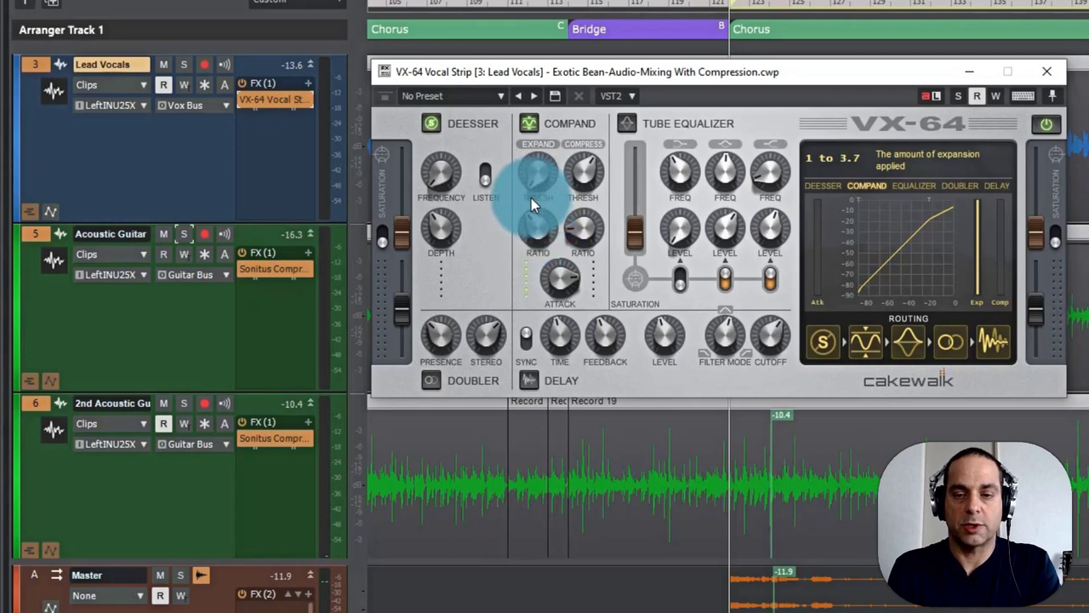
pyautogui.moveTo(531, 195); pyautogui.dragTo(531, 195)
pyautogui.moveTo(558, 279); pyautogui.dragTo(576, 386)
pyautogui.moveTo(568, 281); pyautogui.dragTo(562, 267)
pyautogui.moveTo(584, 224); pyautogui.dragTo(584, 223)
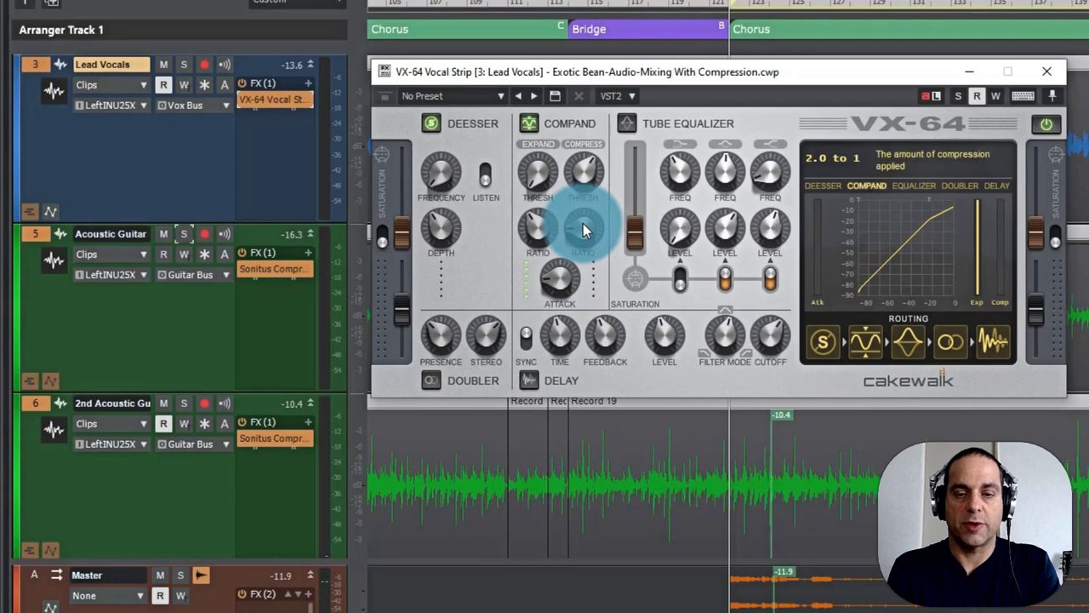
# During playback, try compression thresholds of about -41.1 and -36.0 dB on the lead vocals and set it to about -28.8 dB
pyautogui.click(581, 134)
pyautogui.click(866, 246)
pyautogui.moveTo(866, 246); pyautogui.dragTo(932, 218)
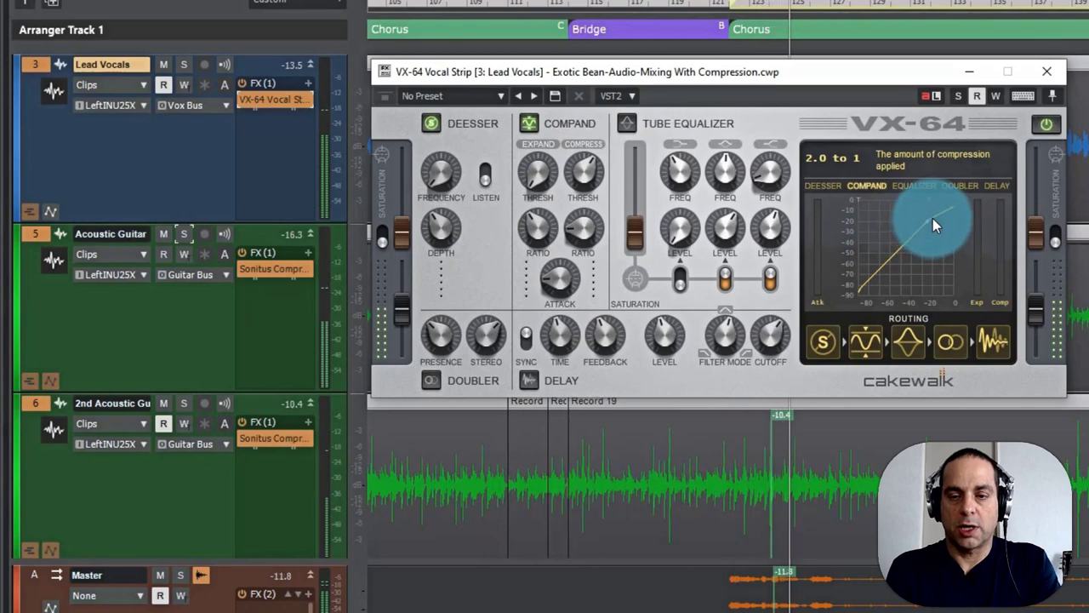
pyautogui.moveTo(585, 169); pyautogui.dragTo(594, 224)
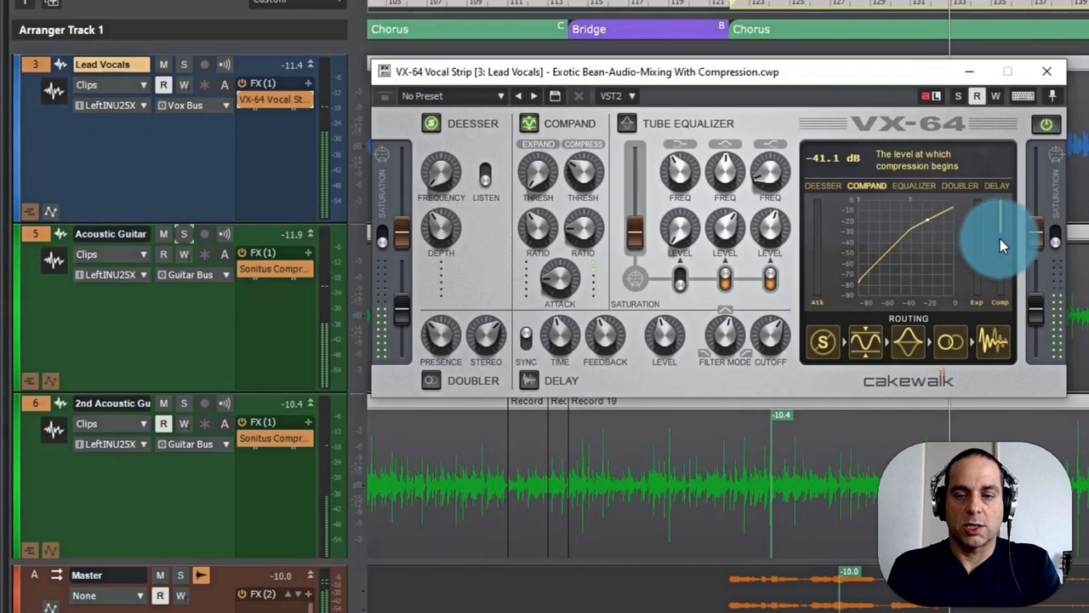
pyautogui.moveTo(586, 171); pyautogui.dragTo(583, 164)
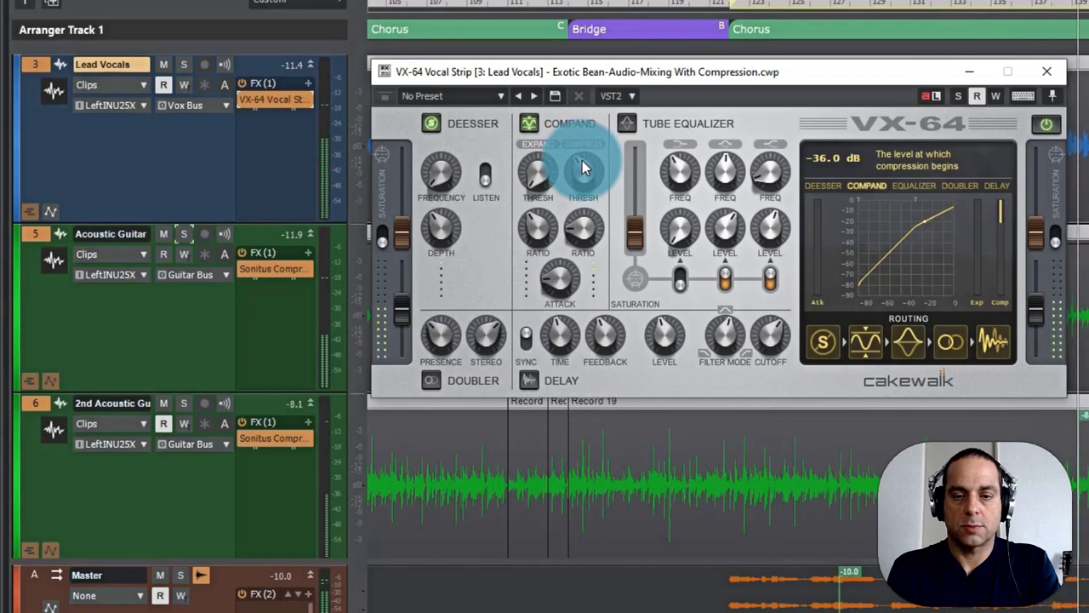
pyautogui.moveTo(586, 172); pyautogui.dragTo(584, 157)
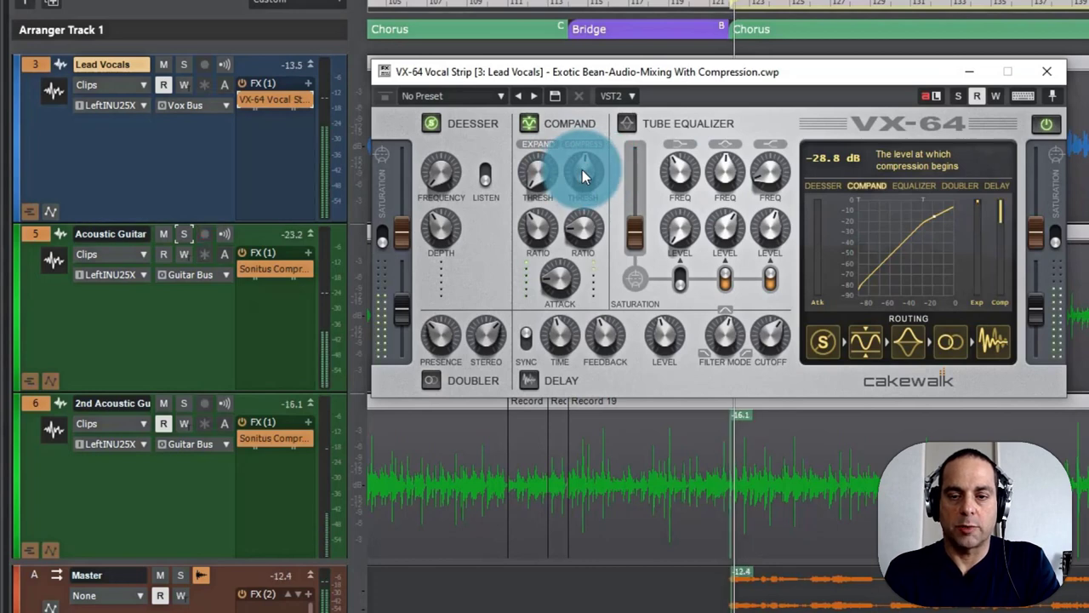
# Try the compression threshold at 0.0 dB and at -60.0 dB during playback to hear no compression against heavy compression
pyautogui.moveTo(582, 175); pyautogui.dragTo(588, 121)
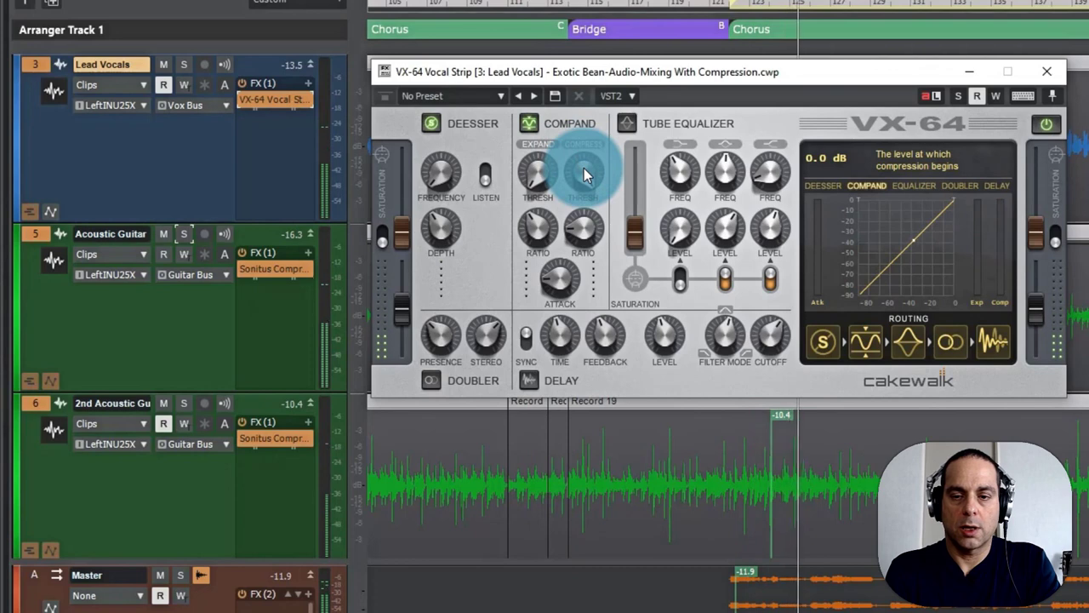
pyautogui.moveTo(583, 168); pyautogui.dragTo(581, 340)
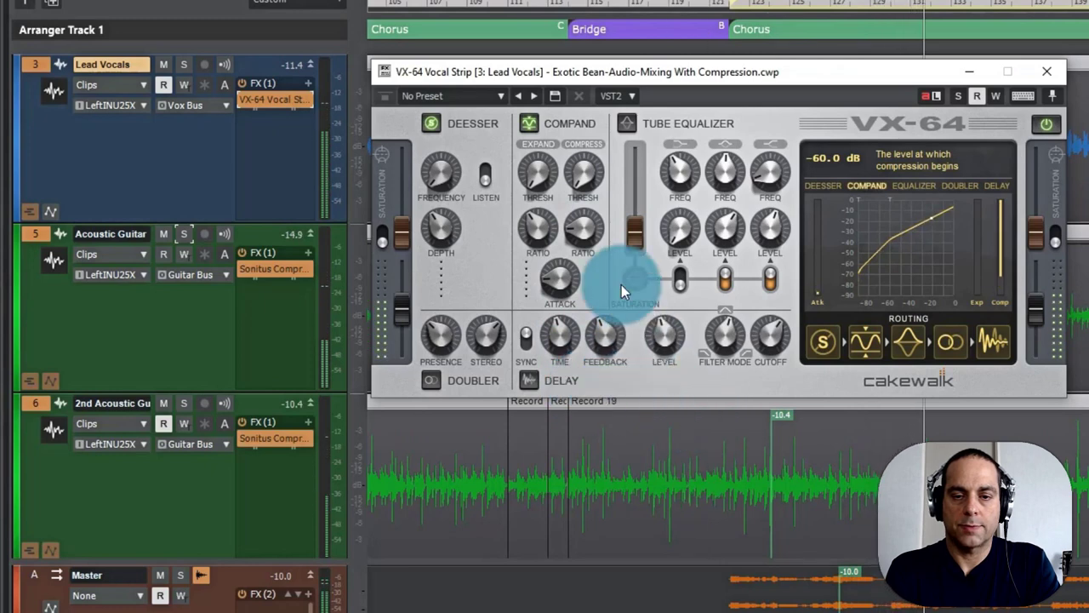
# Set the lead vocals' compression threshold to about -30.3 dB and play the chorus with the full mix
pyautogui.moveTo(584, 170); pyautogui.dragTo(579, 100)
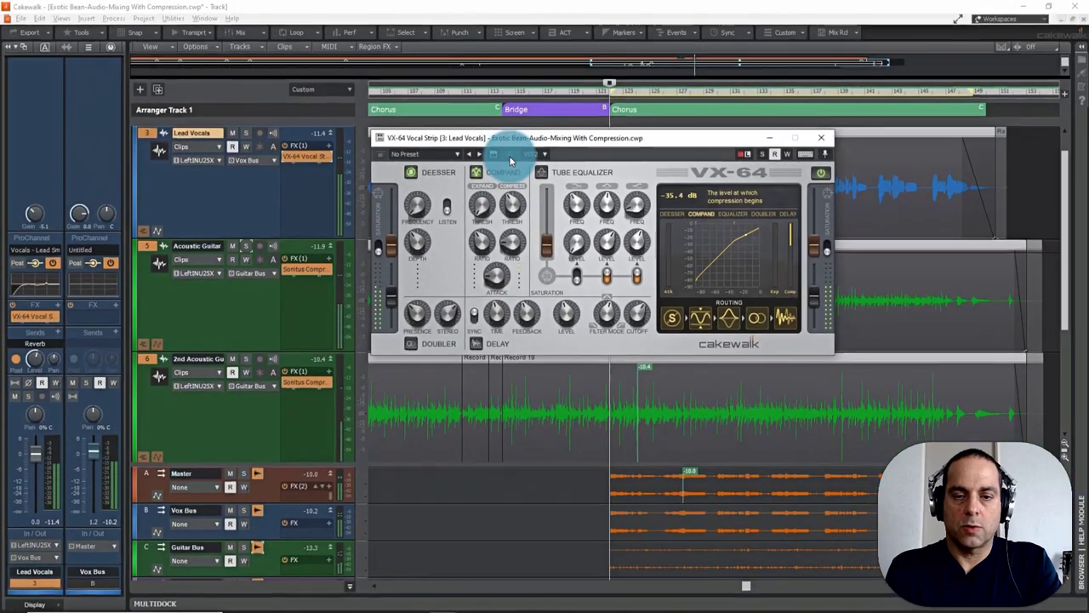
pyautogui.moveTo(511, 204); pyautogui.dragTo(511, 195)
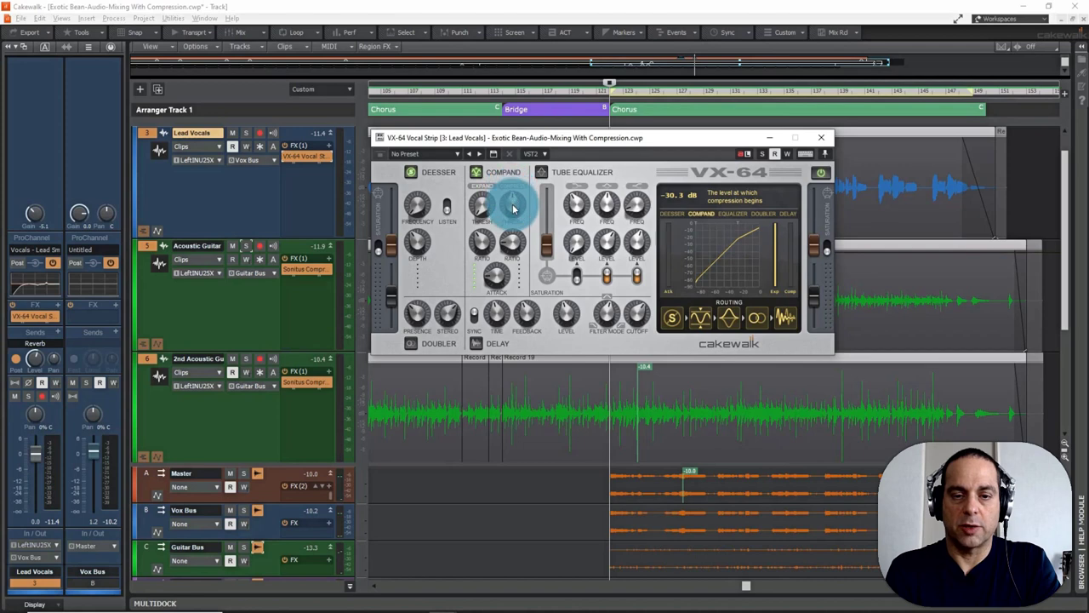
pyautogui.press('space')
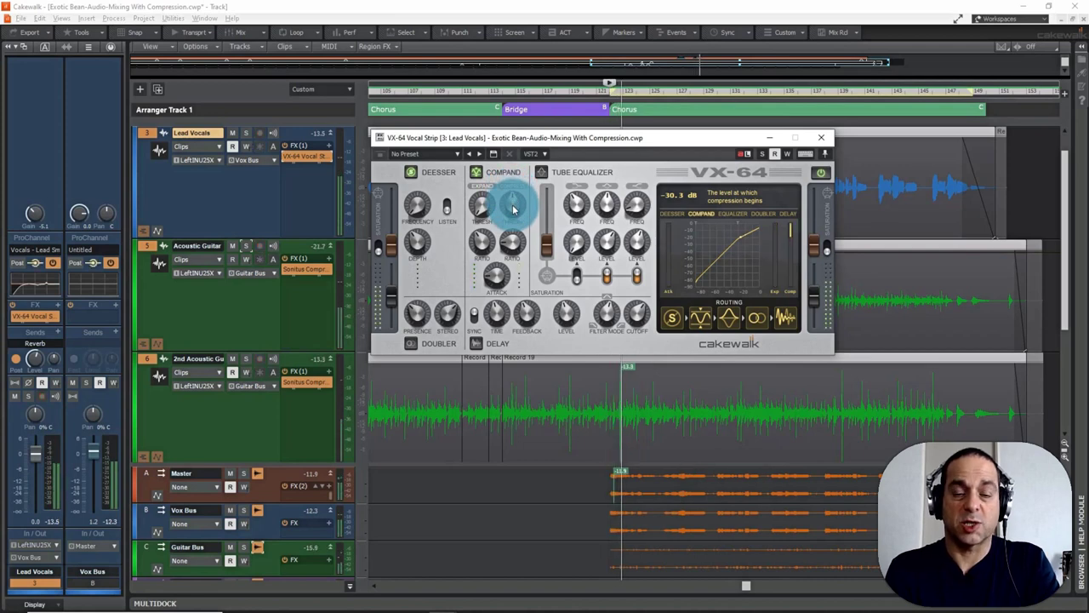
# Set the lead vocals' compression threshold to about -29.7 dB and the attack to 2.3 ms, trying an 11.2 ms attack on the way
pyautogui.moveTo(513, 209); pyautogui.dragTo(511, 202)
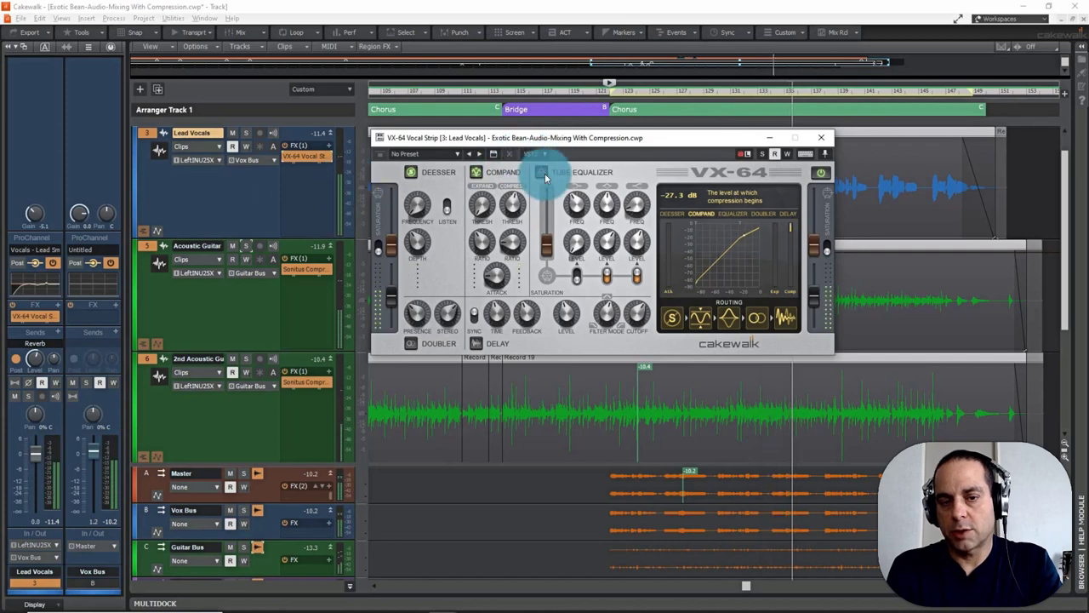
pyautogui.moveTo(513, 199); pyautogui.dragTo(513, 213)
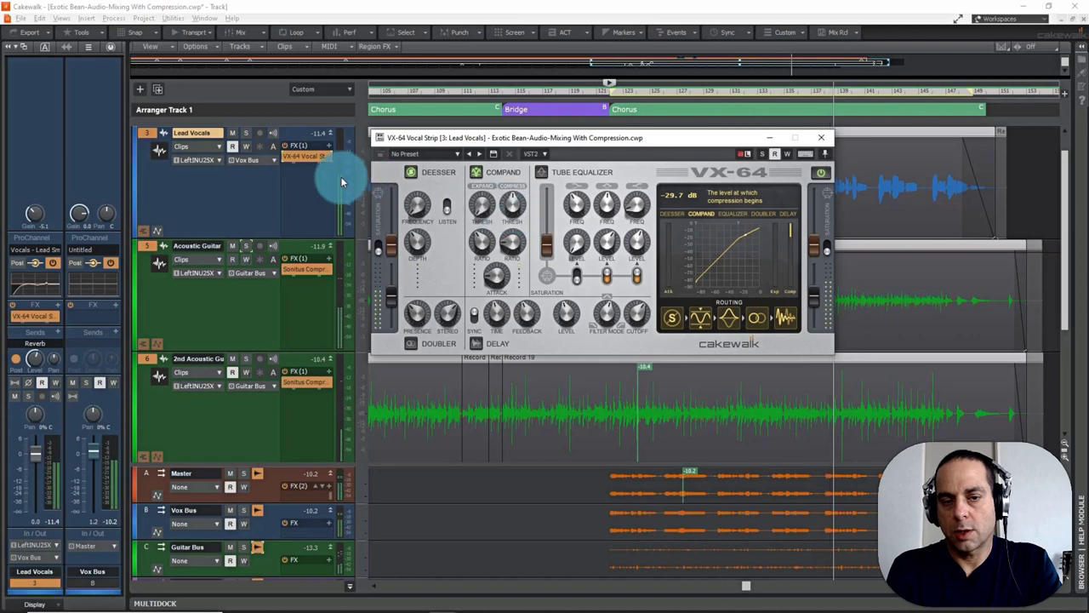
pyautogui.moveTo(498, 281); pyautogui.dragTo(495, 249)
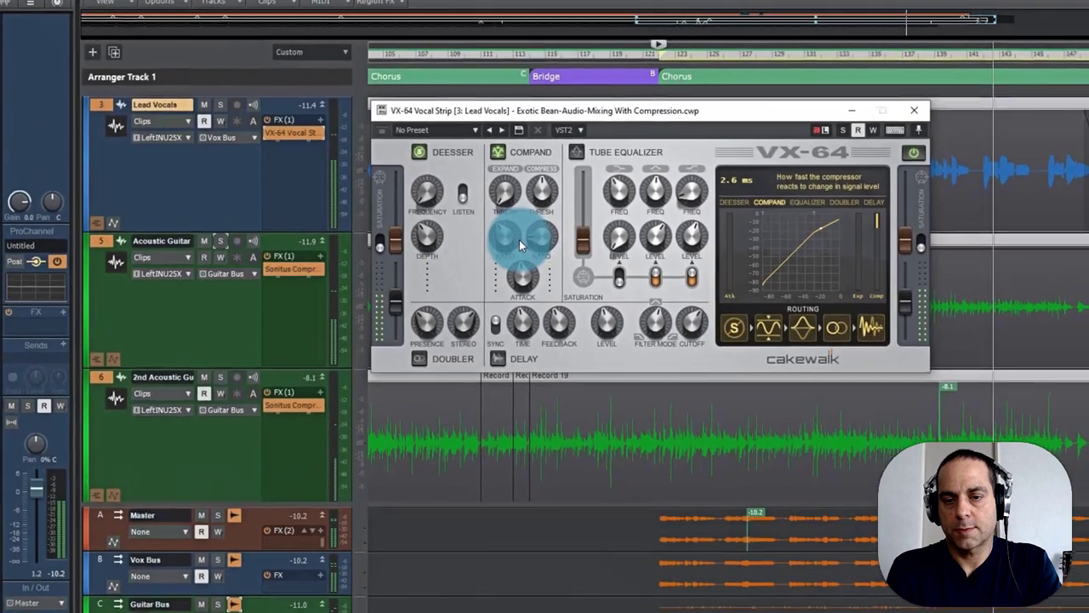
pyautogui.moveTo(519, 240); pyautogui.dragTo(560, 284)
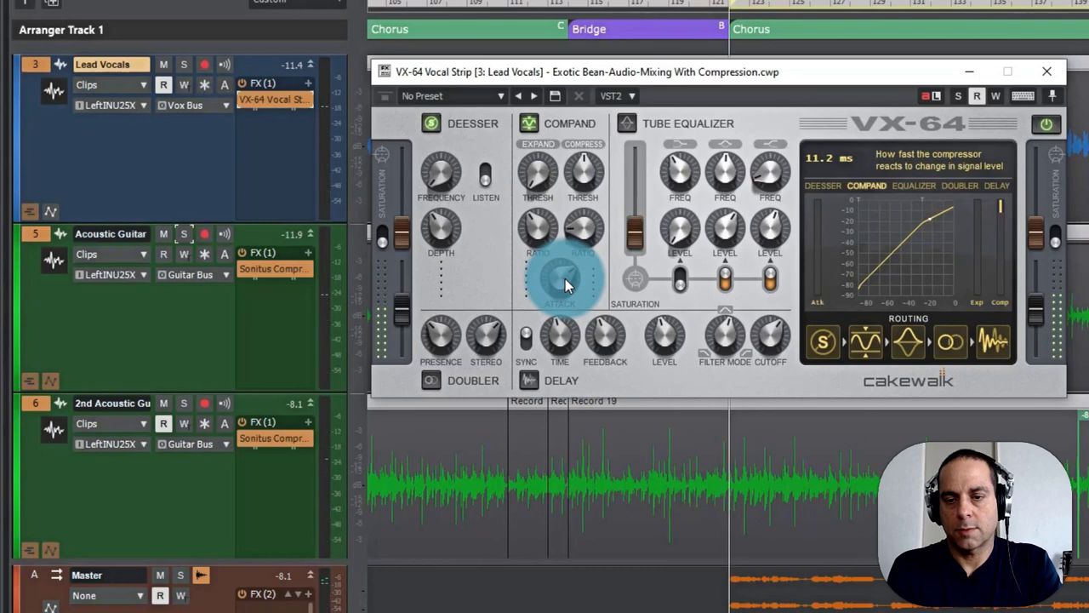
pyautogui.moveTo(567, 285); pyautogui.dragTo(589, 258)
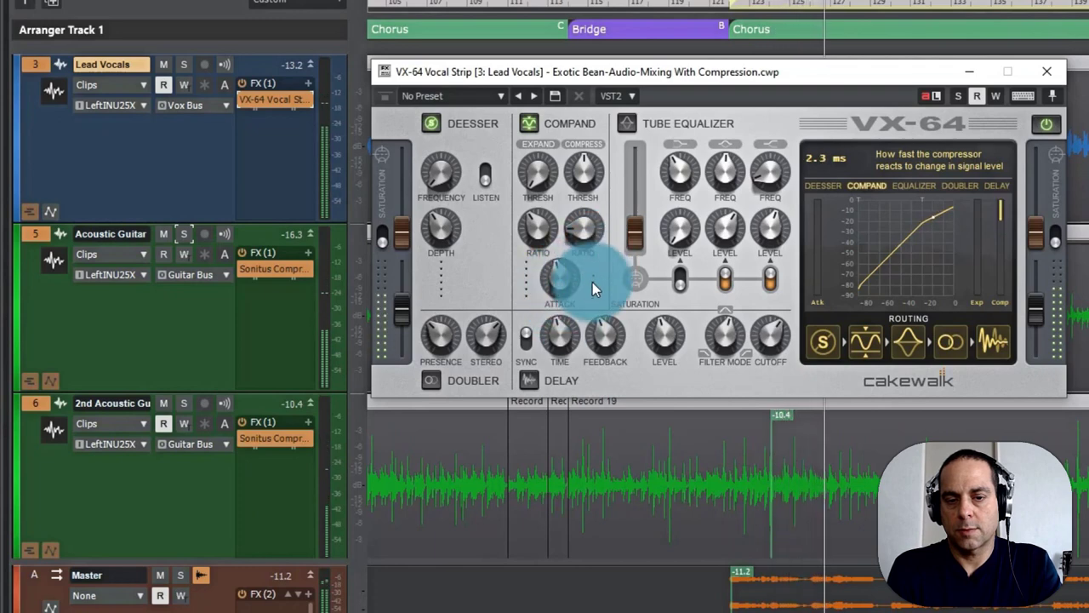
# Switch the compander module off and on again during playback to compare the lead vocals with and without it
pyautogui.click(528, 123)
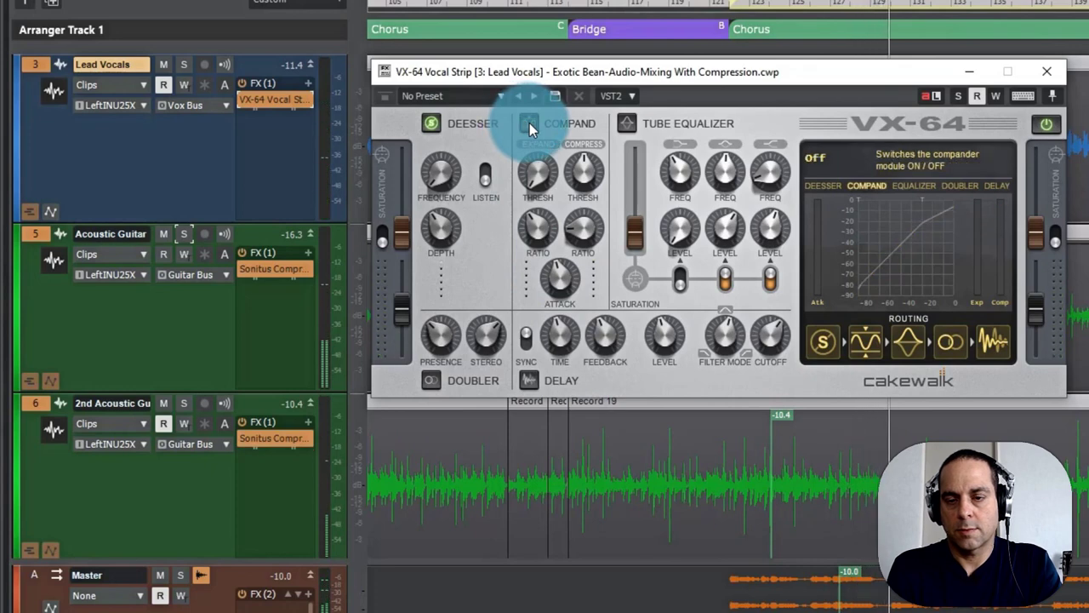
pyautogui.click(529, 123)
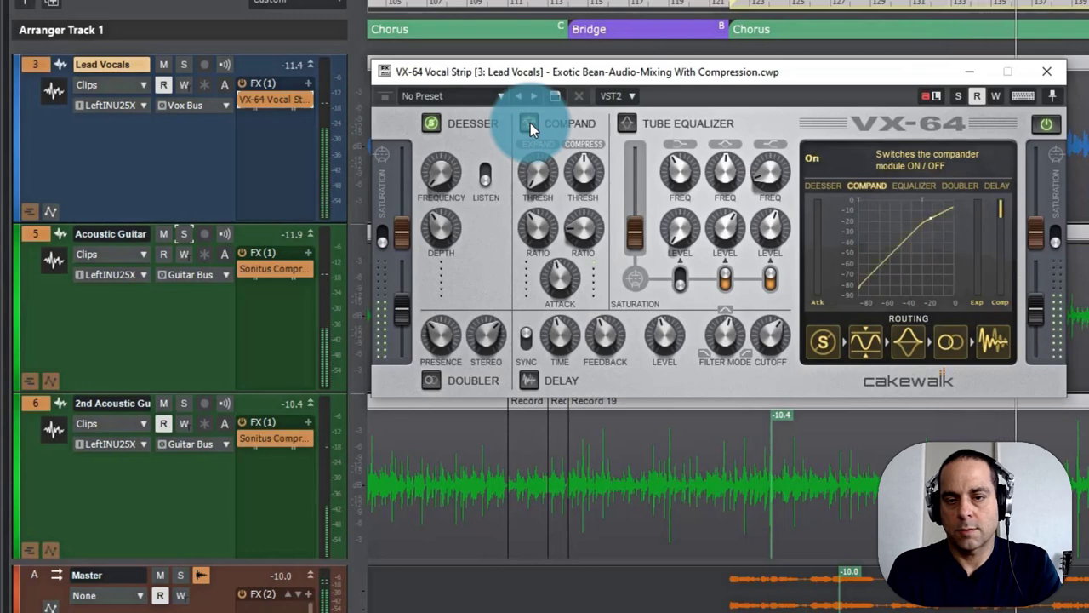
pyautogui.click(529, 122)
# Try expansion thresholds of about -20.0, -45.5 and -53.3 dB, readjusting the compression threshold while the mix plays
pyautogui.moveTo(540, 170); pyautogui.dragTo(516, 2)
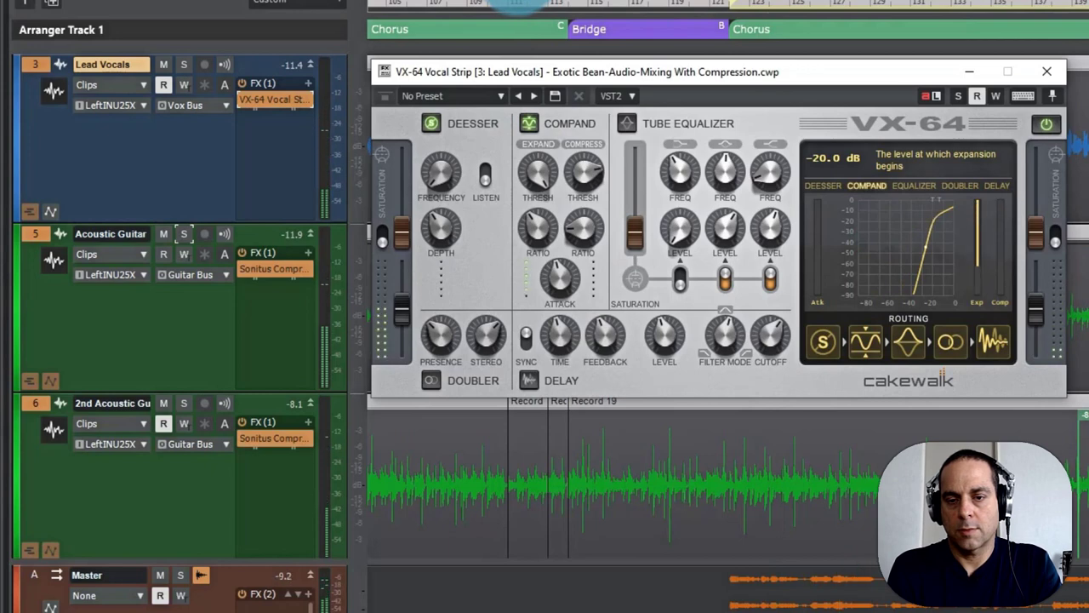
pyautogui.moveTo(515, 2); pyautogui.dragTo(535, 53)
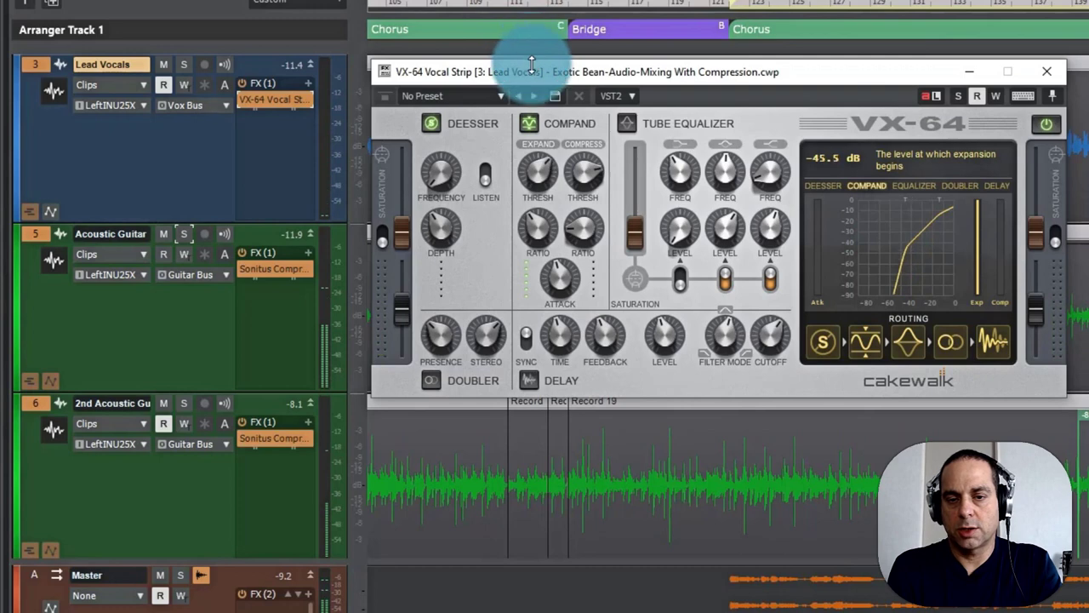
pyautogui.moveTo(587, 168); pyautogui.dragTo(545, 177)
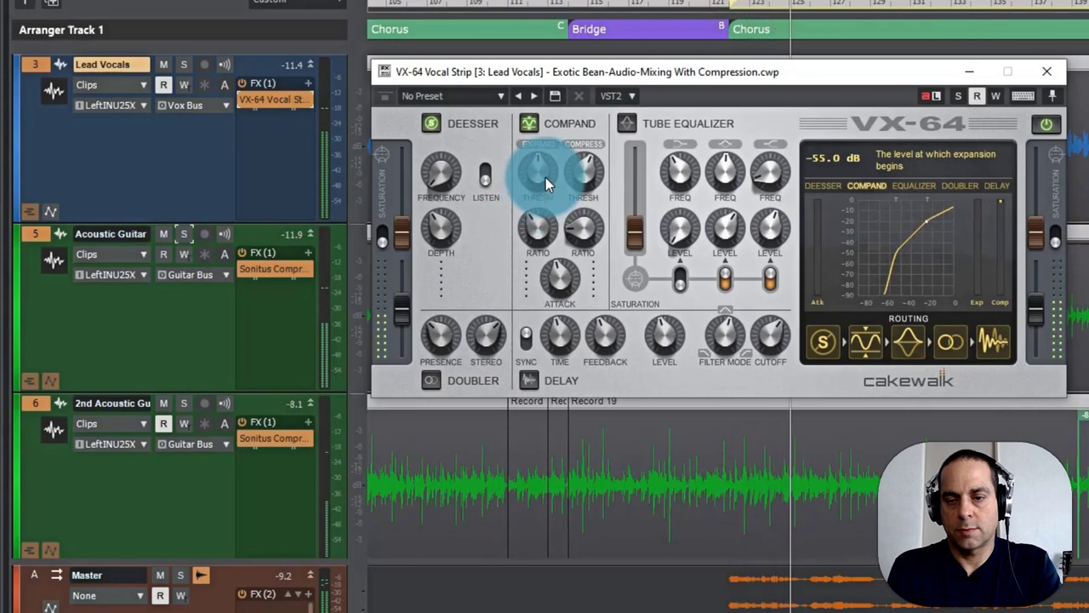
pyautogui.moveTo(545, 177); pyautogui.dragTo(540, 165)
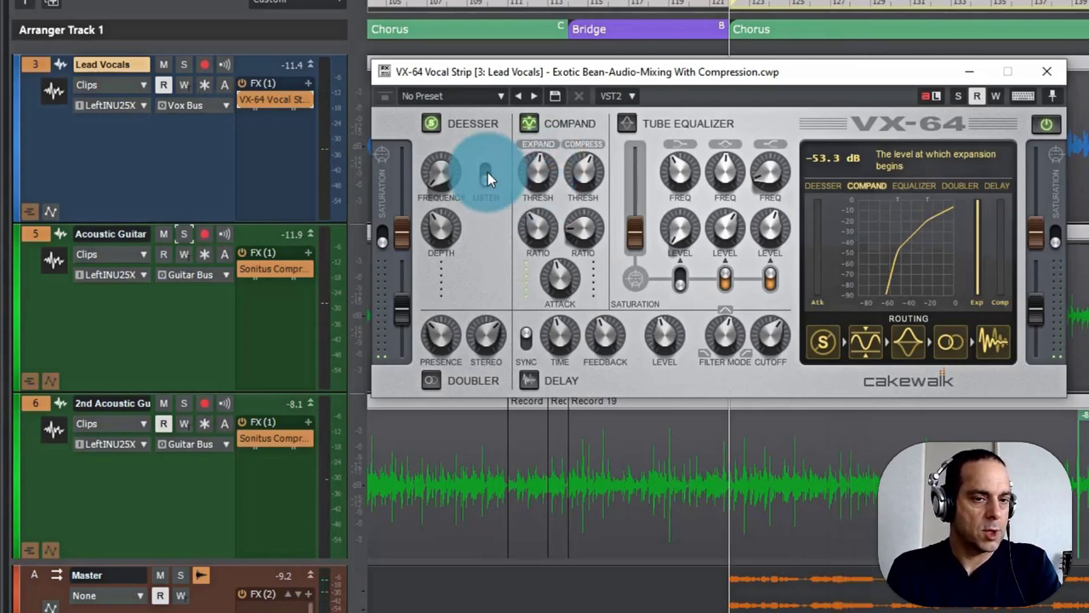
# Solo the lead vocals and set the expansion threshold to -55.0 dB while they play
pyautogui.click(182, 64)
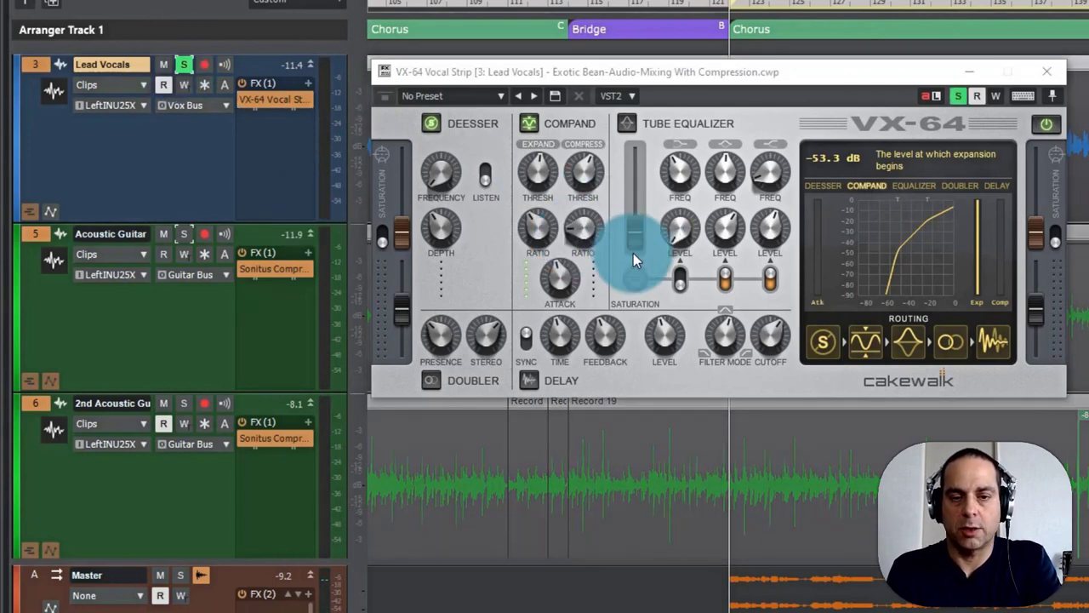
pyautogui.click(594, 173)
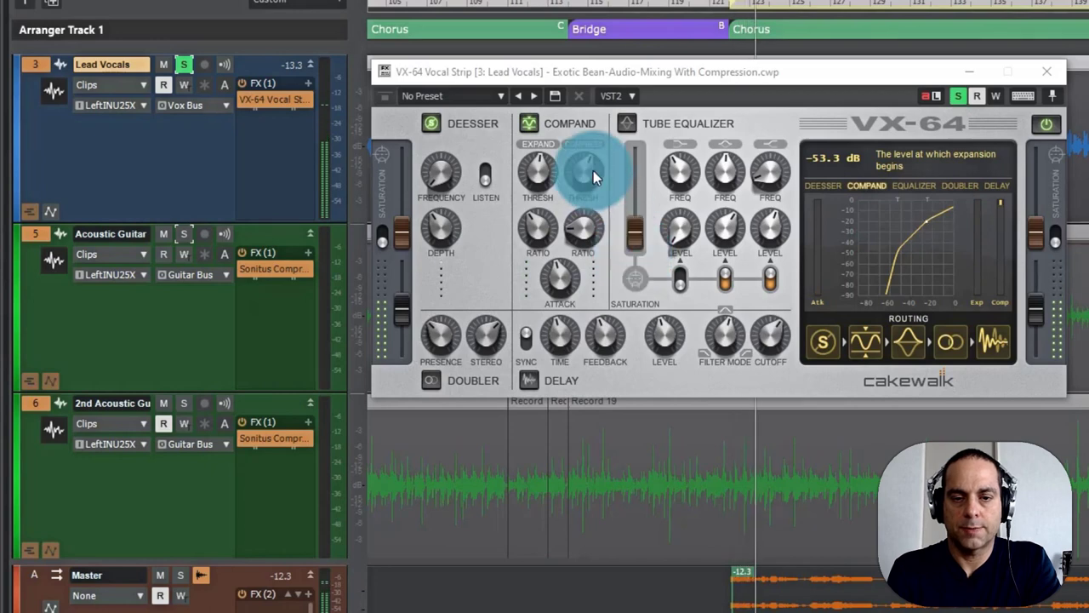
pyautogui.click(538, 173)
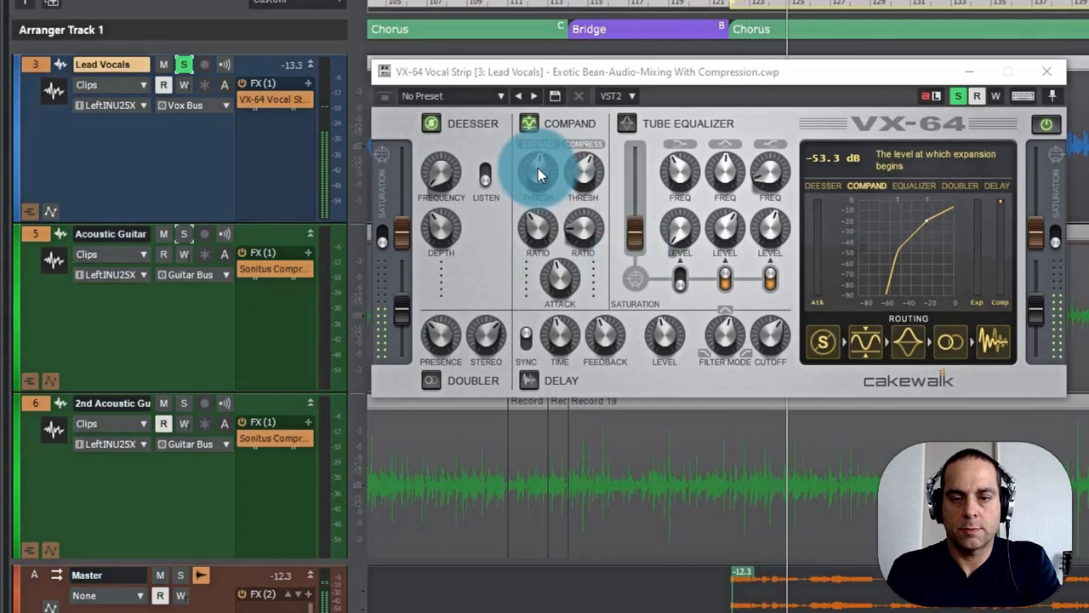
pyautogui.moveTo(538, 174); pyautogui.dragTo(538, 183)
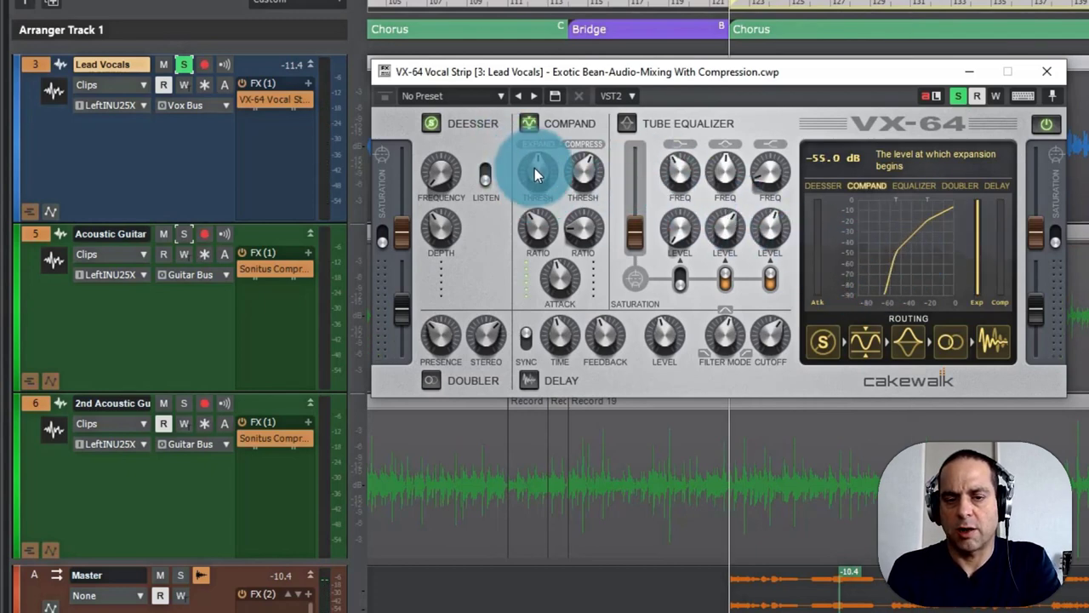
# Lower the expansion threshold to -90.0 dB, then raise it through about -64.4 and -57.1 dB to -52.2 dB while listening
pyautogui.moveTo(534, 168); pyautogui.dragTo(560, 261)
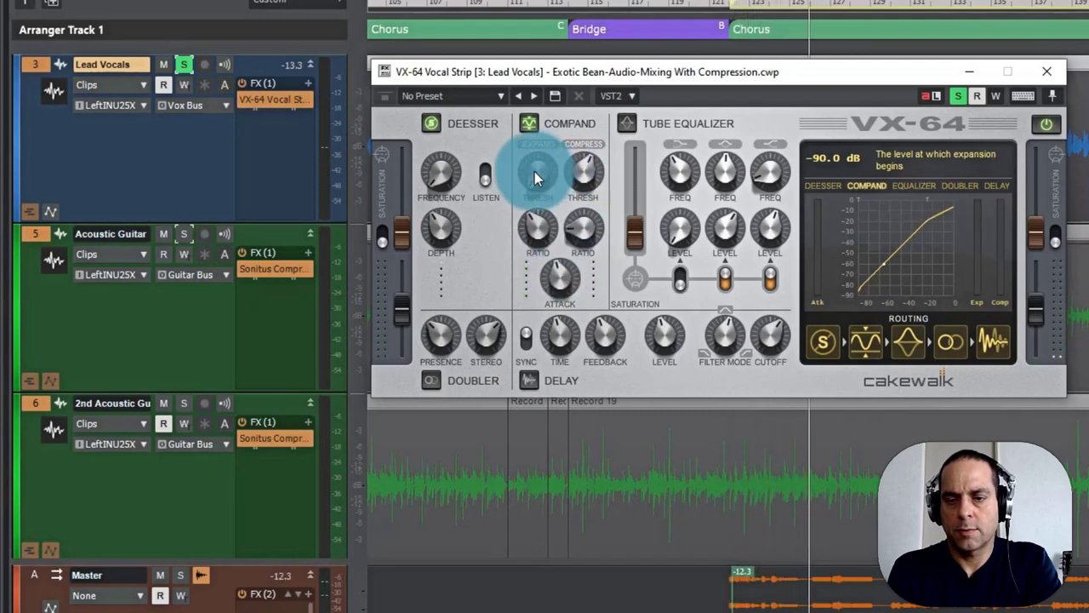
pyautogui.moveTo(535, 172); pyautogui.dragTo(538, 148)
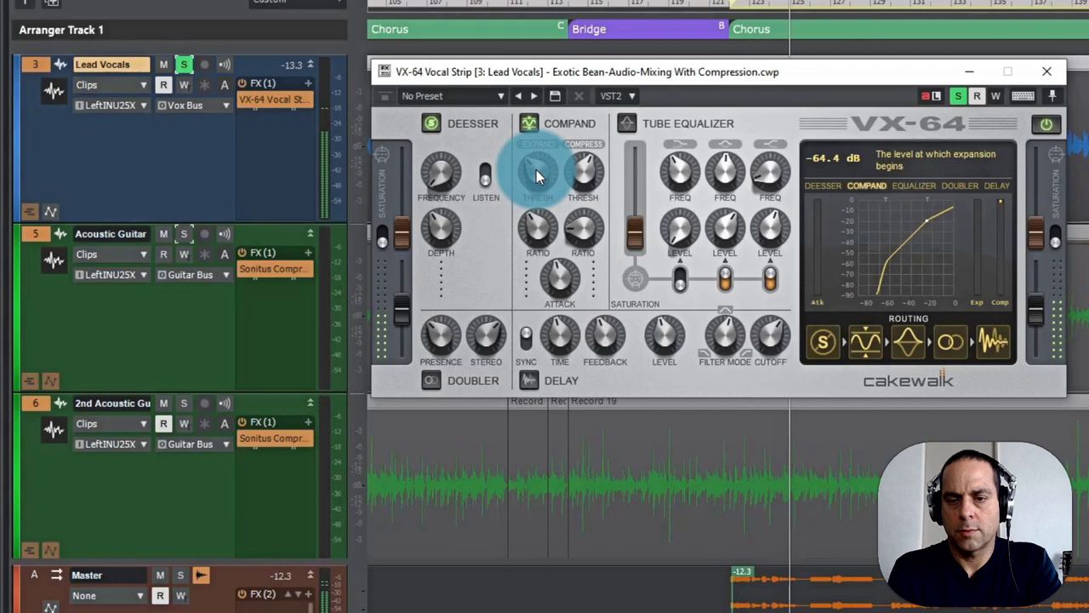
pyautogui.moveTo(536, 169)
pyautogui.mouseDown()
pyautogui.moveTo(535, 151)
pyautogui.moveTo(538, 169)
pyautogui.mouseUp()
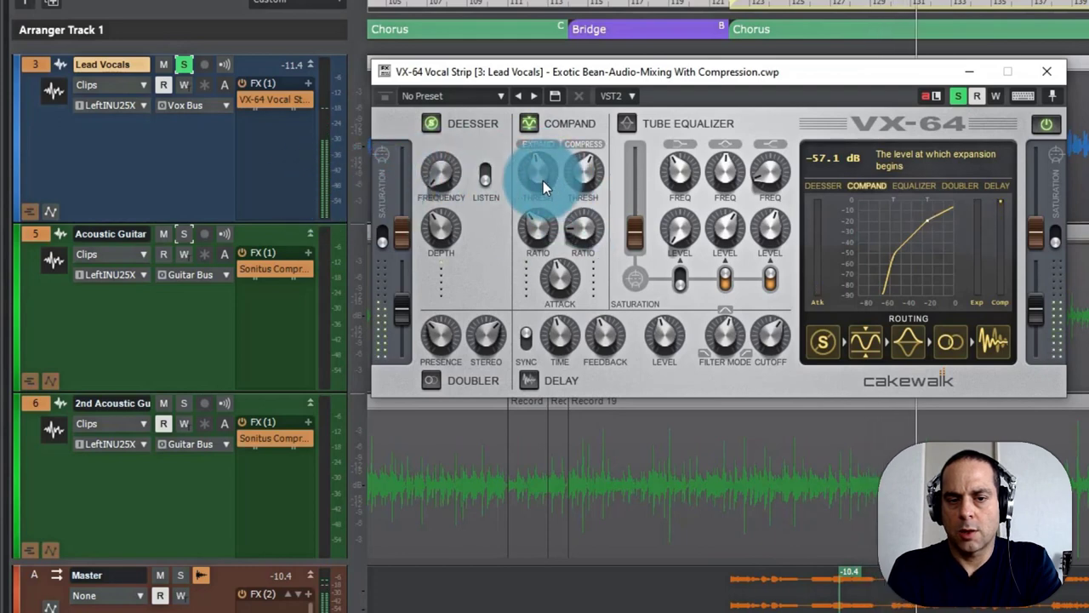
pyautogui.moveTo(541, 172); pyautogui.dragTo(537, 159)
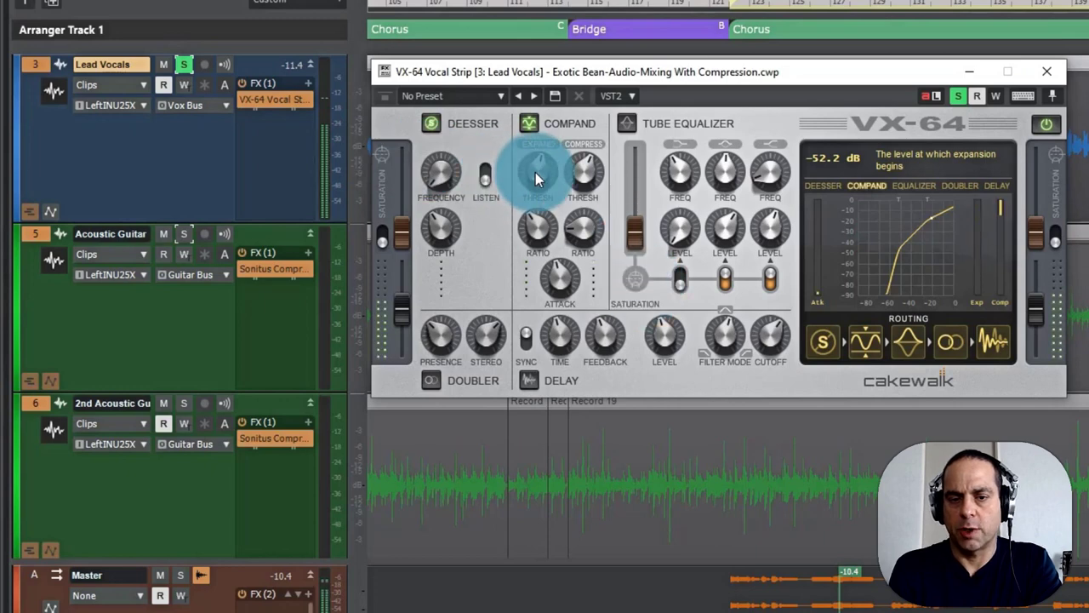
# Try the expansion threshold at -43.8 dB and lower it through about -79.1 dB to -90.0 dB
pyautogui.moveTo(536, 177); pyautogui.dragTo(532, 151)
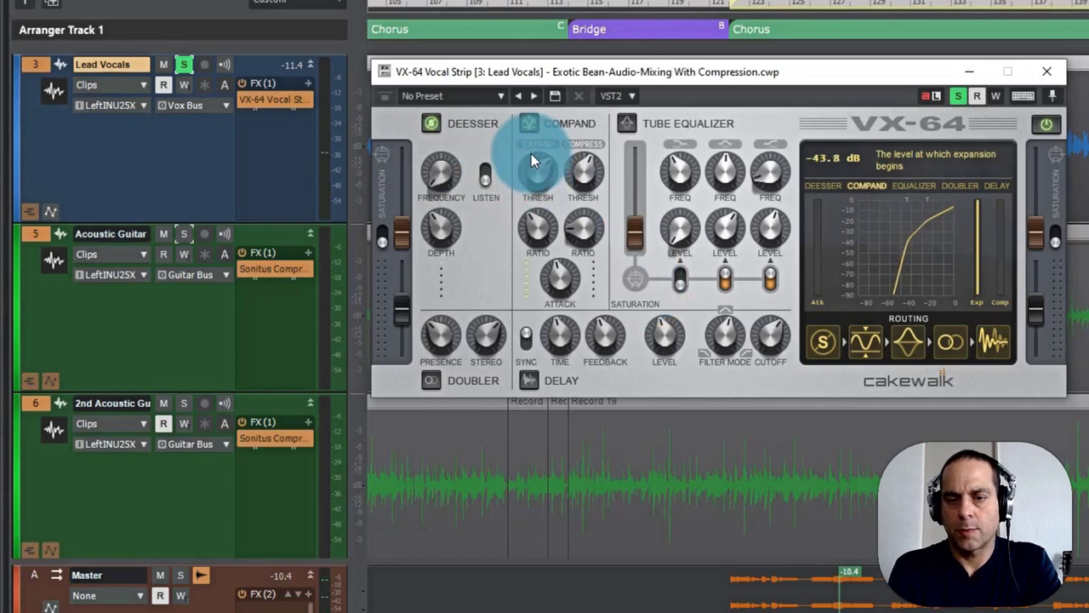
pyautogui.moveTo(531, 153)
pyautogui.mouseDown()
pyautogui.moveTo(541, 170)
pyautogui.moveTo(746, 117)
pyautogui.moveTo(539, 172)
pyautogui.mouseUp()
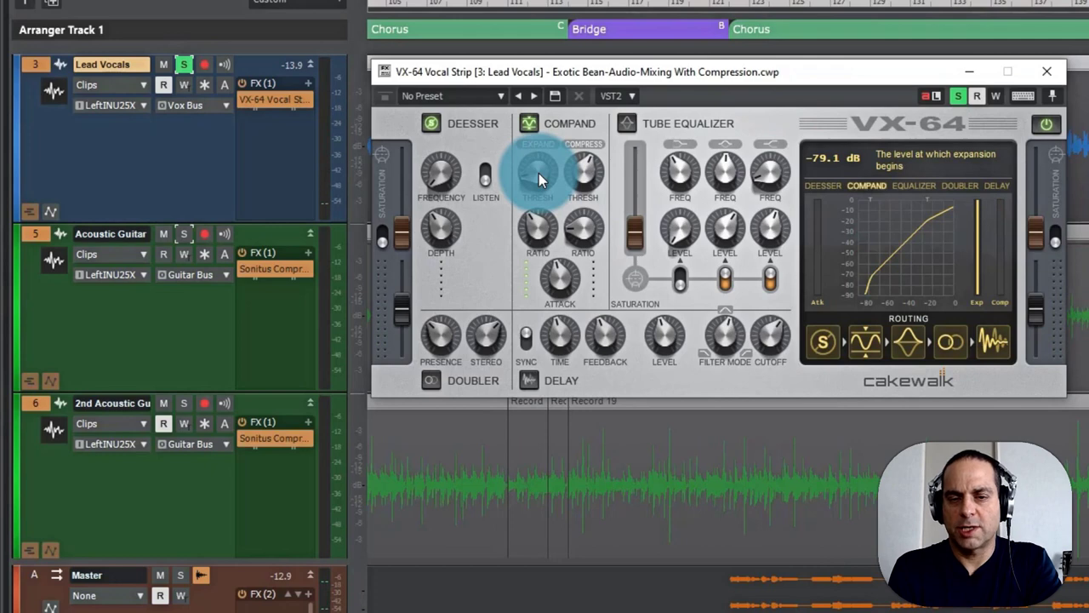
pyautogui.moveTo(539, 173); pyautogui.dragTo(794, 88)
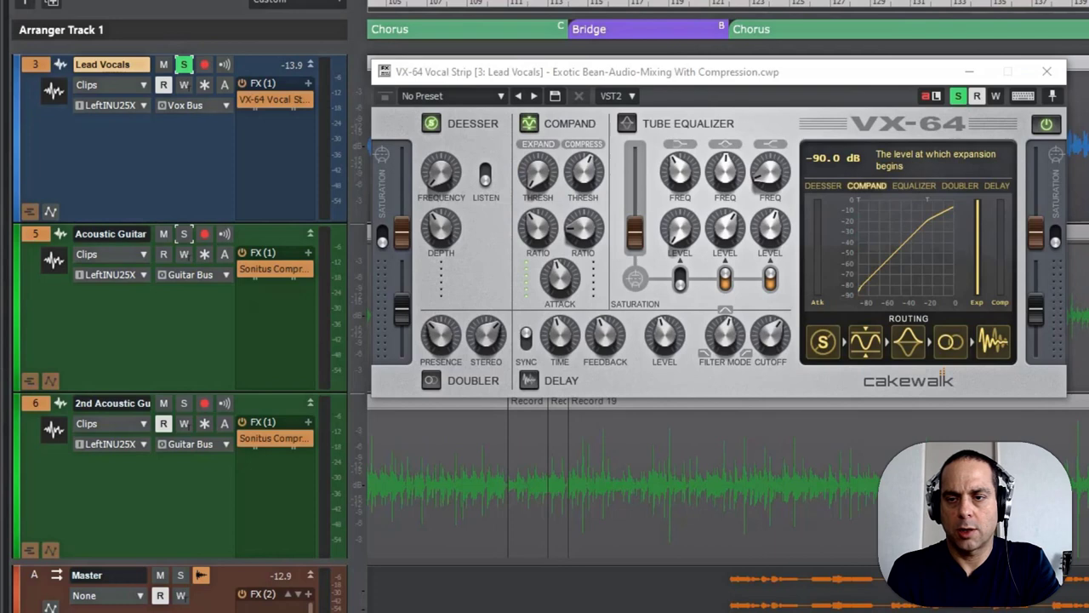
# Raise the expansion threshold to about -78.8 dB and play the soloed vocals to hear the background noise
pyautogui.press('space')
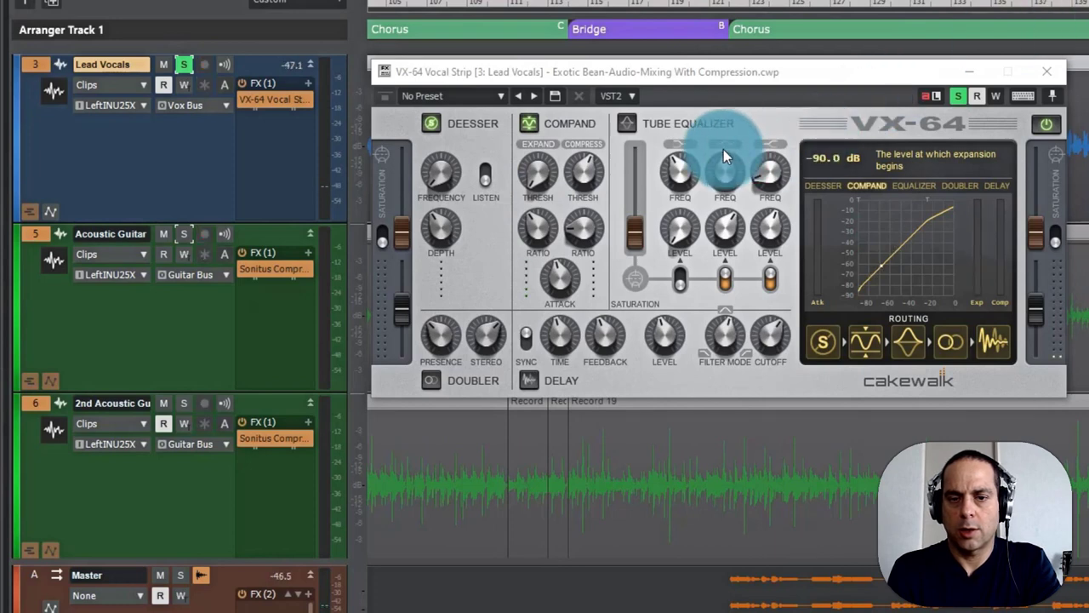
pyautogui.moveTo(538, 176); pyautogui.dragTo(532, 147)
pyautogui.press('space')
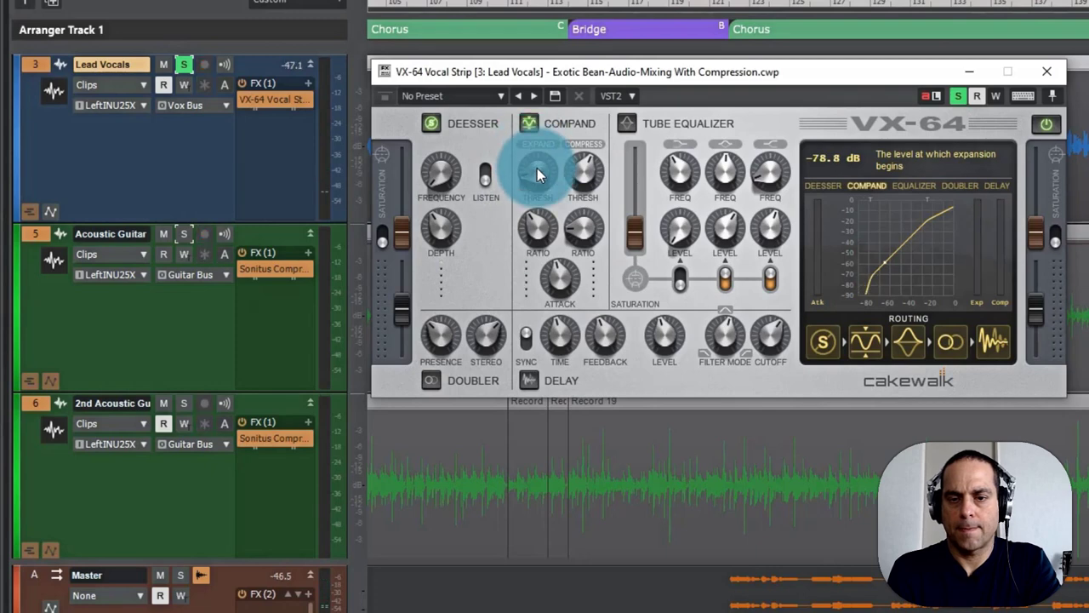
pyautogui.press('space')
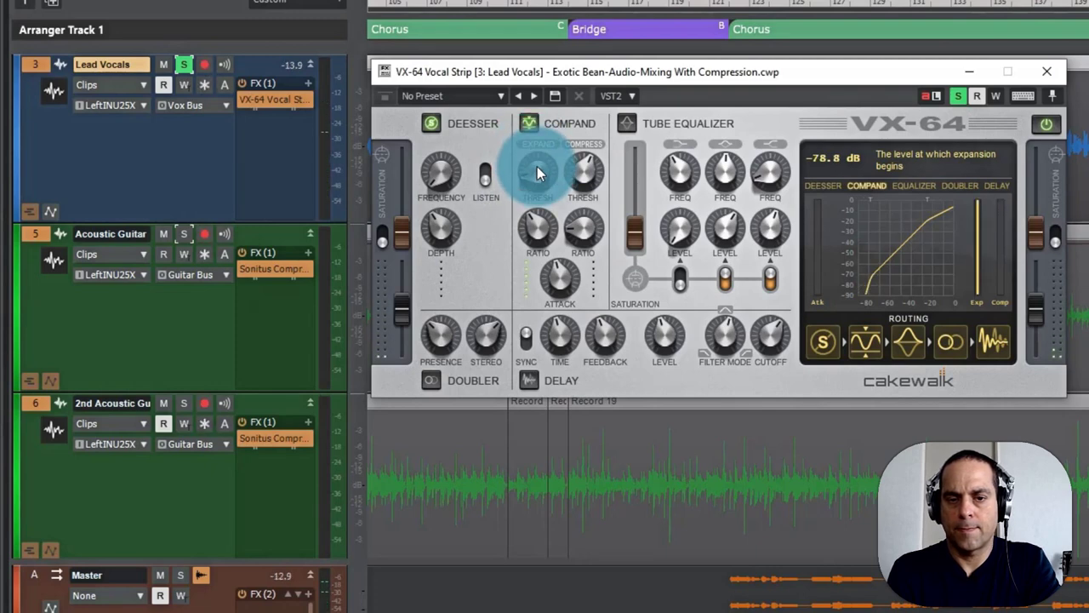
# Try expansion thresholds of about -62.7 and -53.6 dB on the soloed vocals and set it to -55.0 dB
pyautogui.moveTo(530, 167); pyautogui.dragTo(527, 139)
pyautogui.press('space')
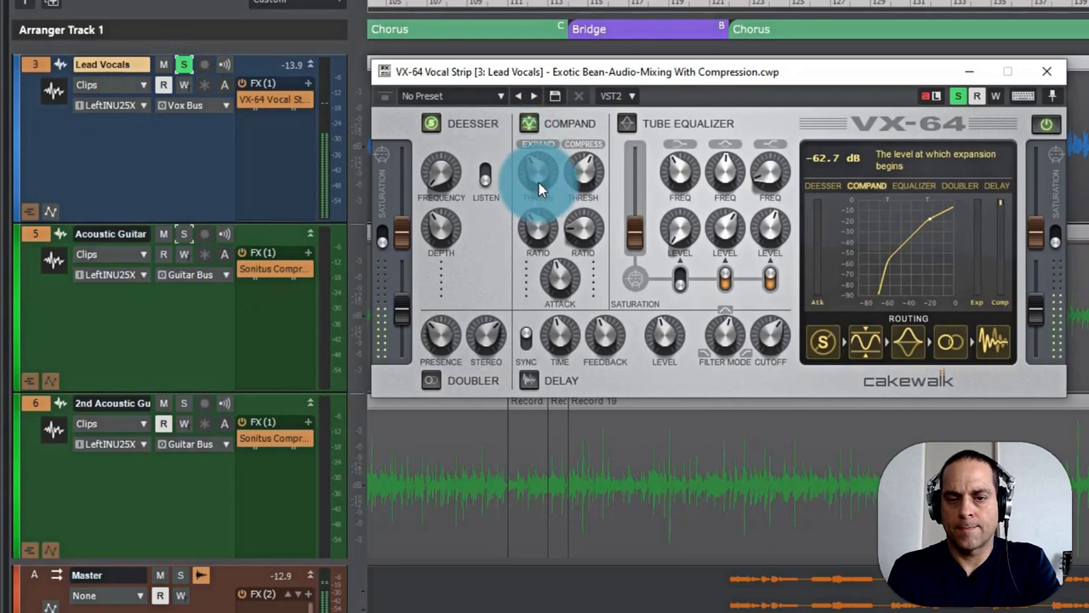
pyautogui.press('space')
pyautogui.moveTo(536, 178); pyautogui.dragTo(529, 150)
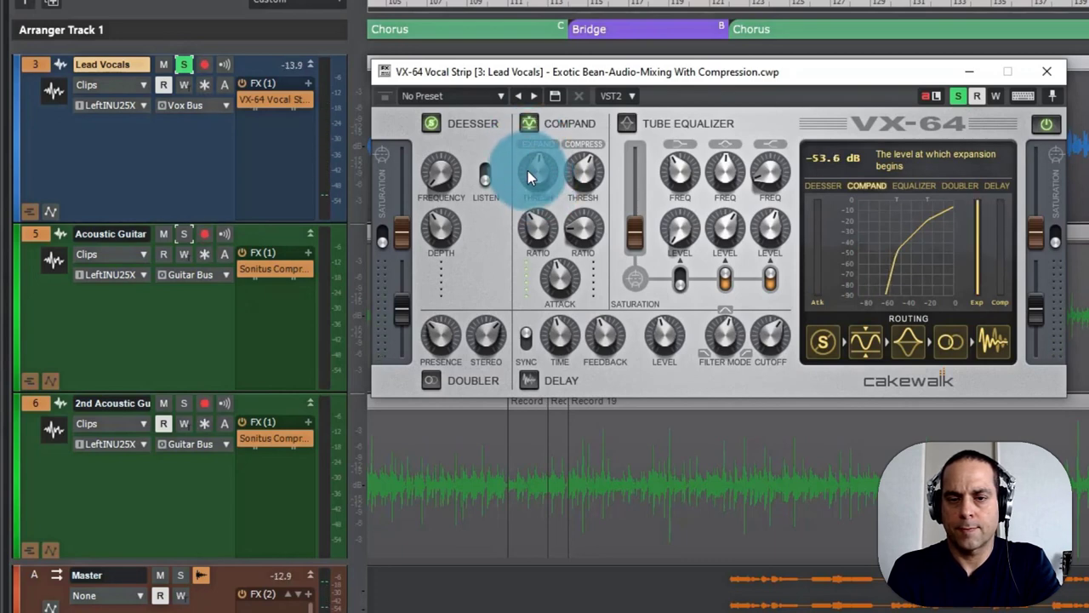
pyautogui.press('space')
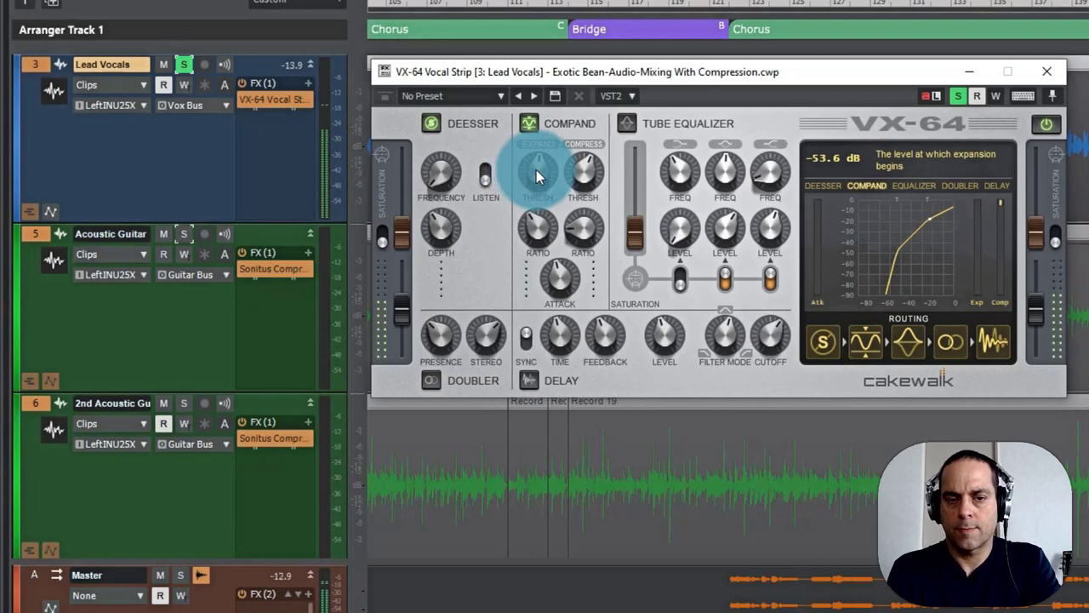
pyautogui.moveTo(536, 170); pyautogui.dragTo(534, 173)
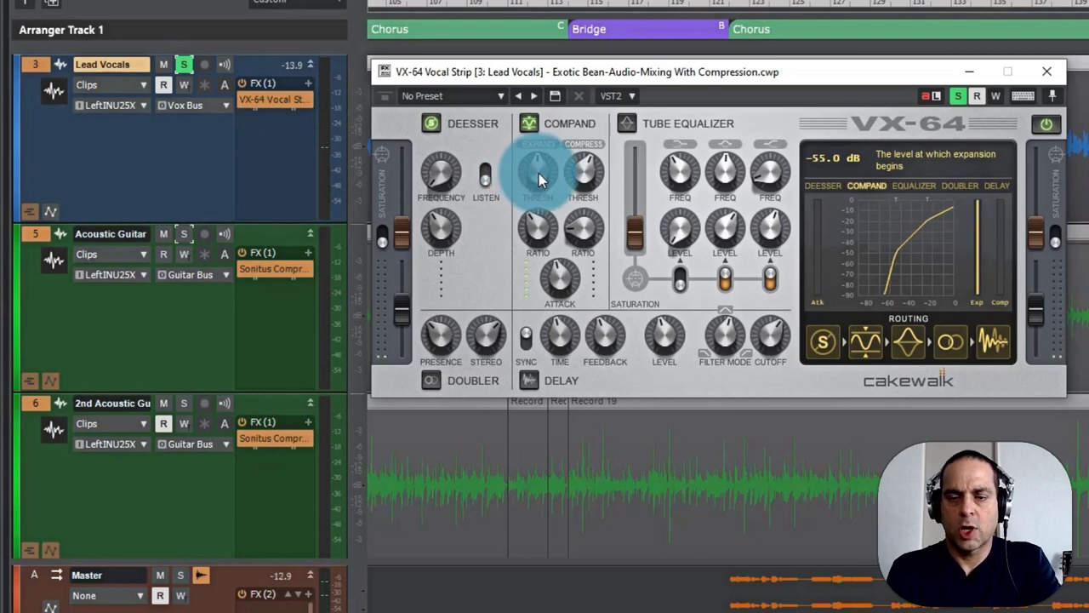
pyautogui.press('space')
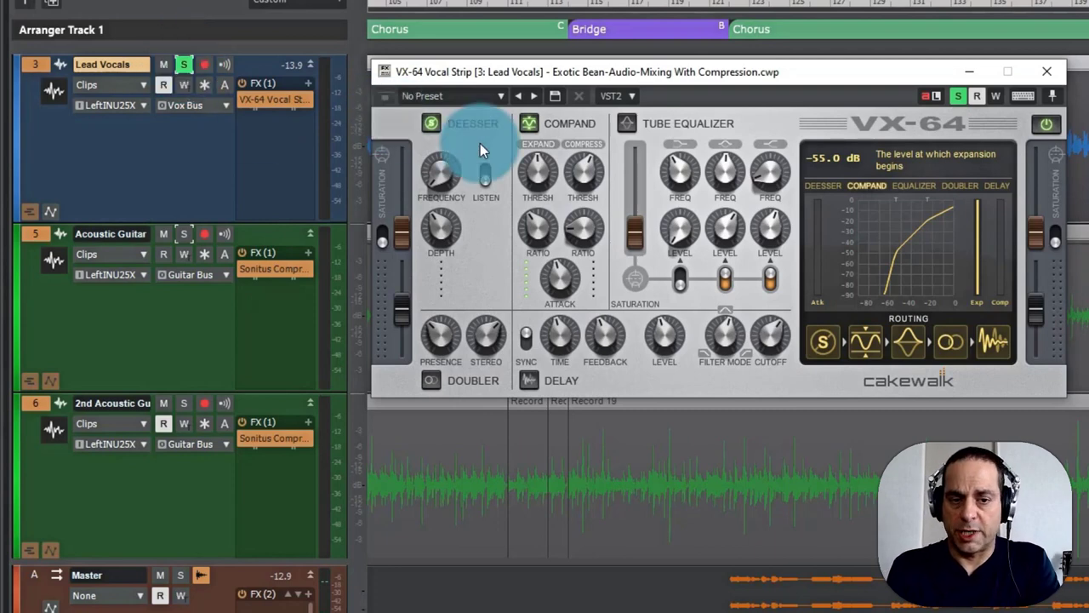
pyautogui.click(841, 343)
pyautogui.moveTo(841, 343); pyautogui.dragTo(868, 342)
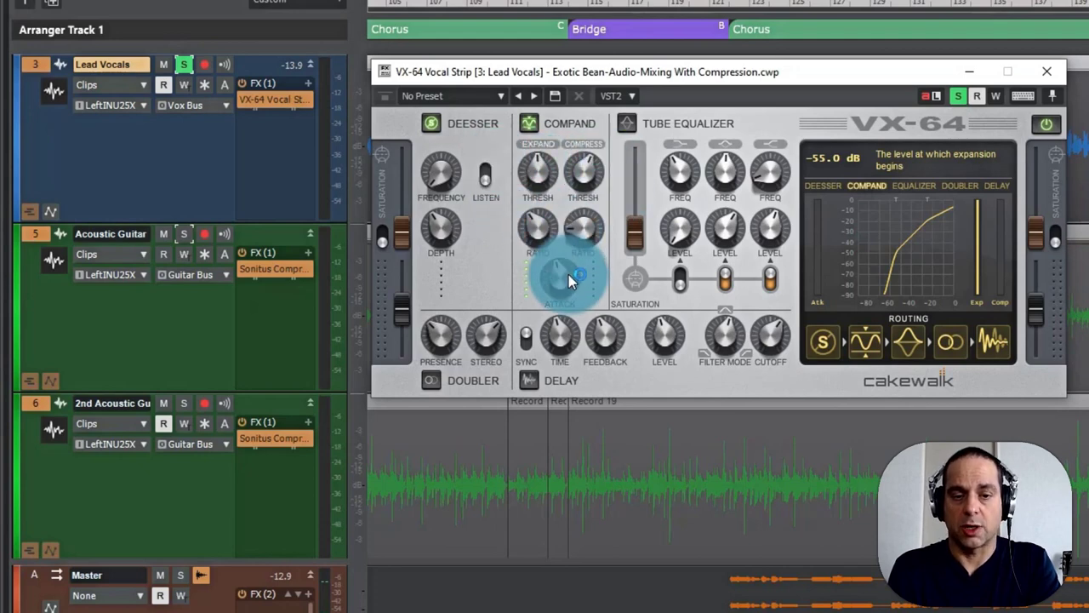
pyautogui.moveTo(558, 276)
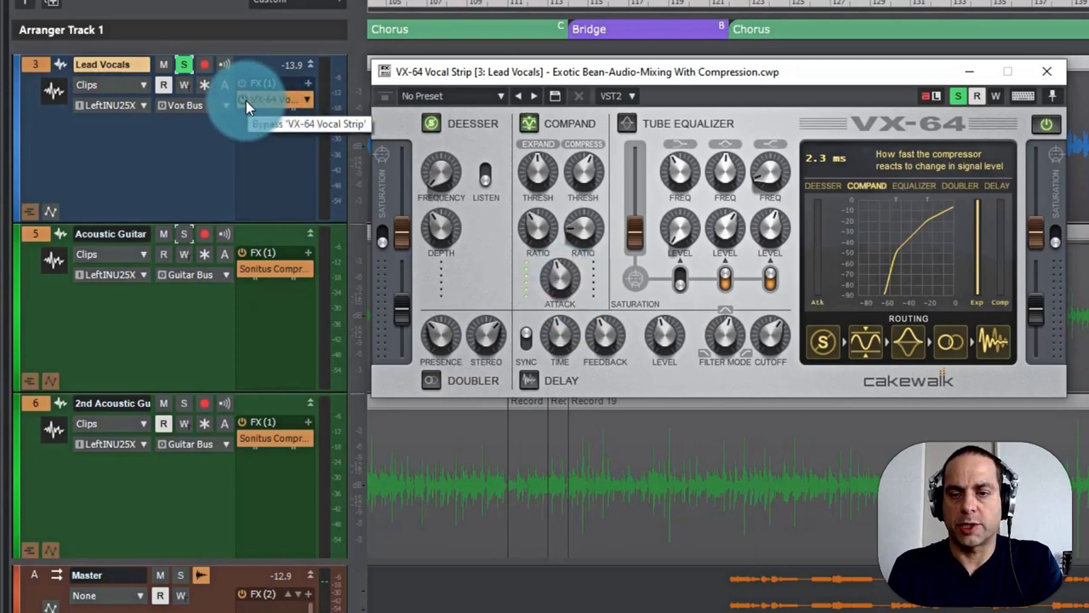
# Play the soloed lead vocals from the start of the last chorus and bypass their VX-64 Vocal Strip for comparison
pyautogui.click(734, 5)
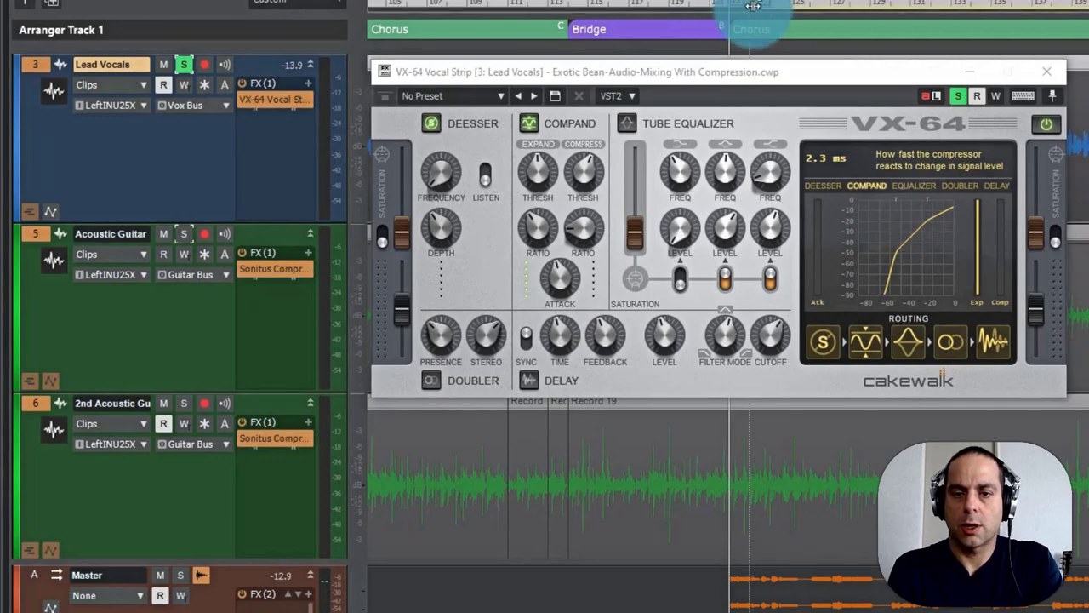
pyautogui.press('space')
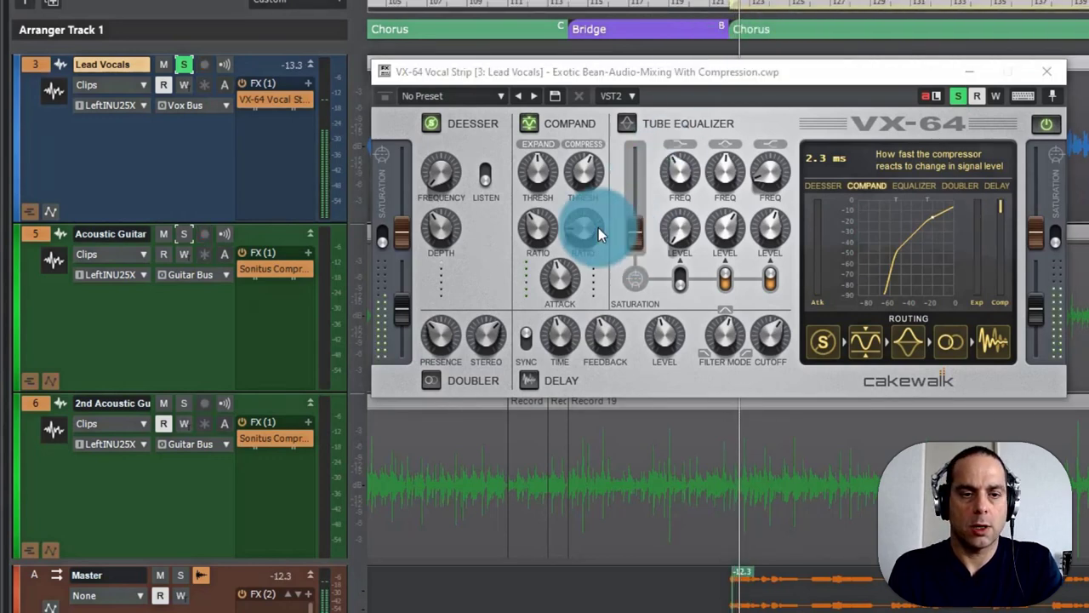
pyautogui.click(242, 98)
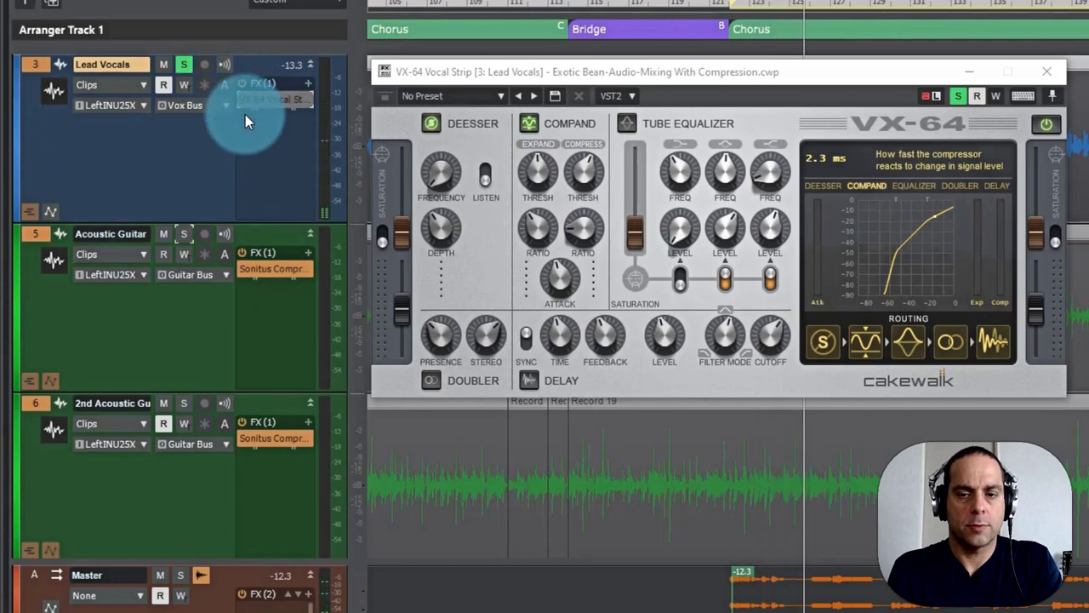
# Compare the soloed lead vocals in the last chorus with and without processing by toggling the VX-64 Vocal Strip and the track's FX rack
pyautogui.click(240, 100)
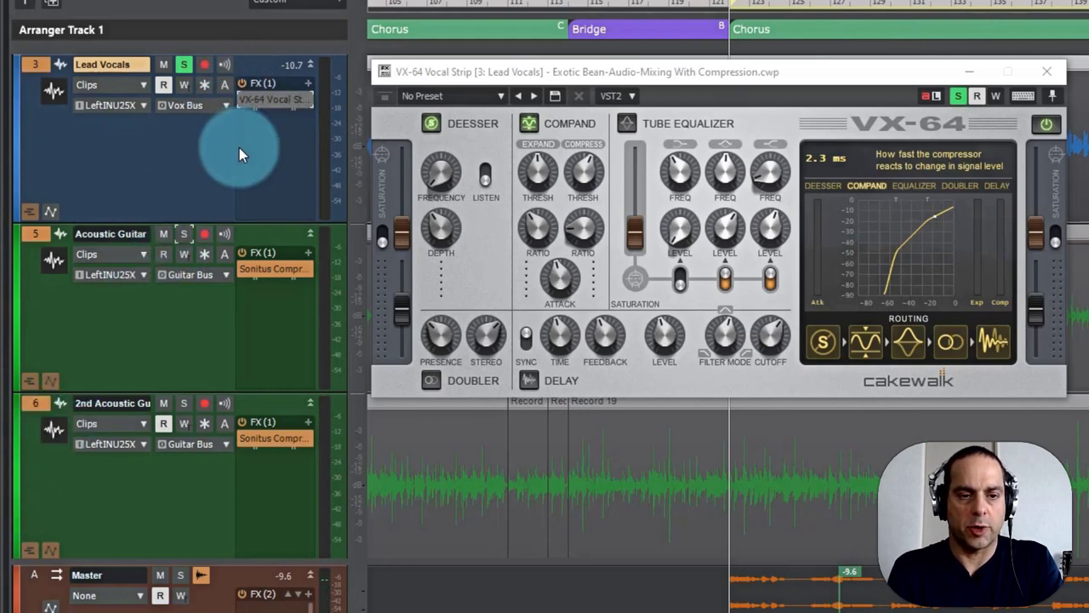
pyautogui.click(242, 84)
pyautogui.click(241, 84)
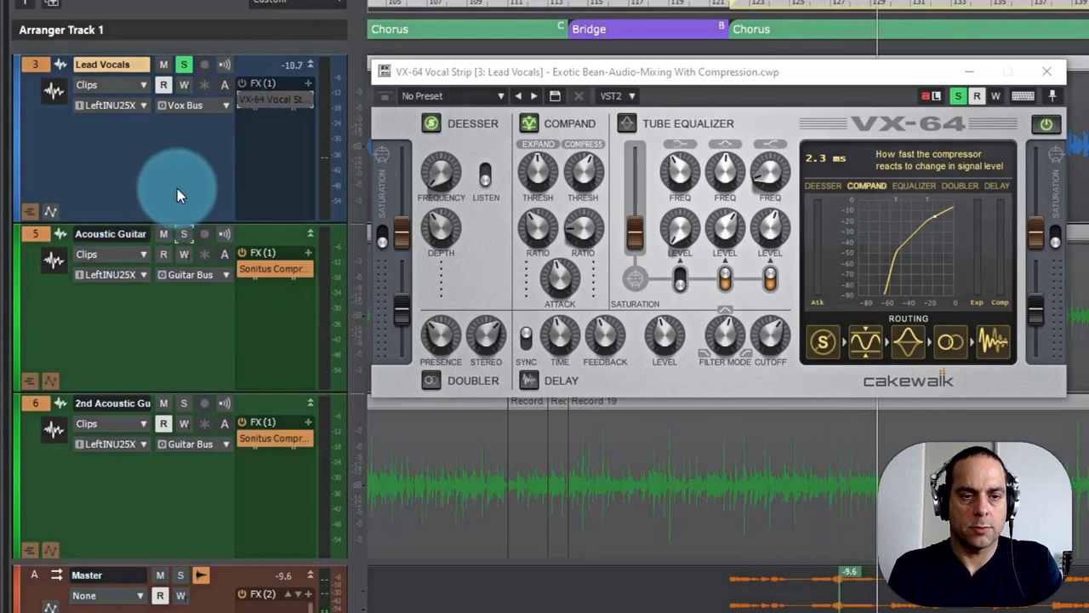
pyautogui.click(241, 82)
pyautogui.click(243, 85)
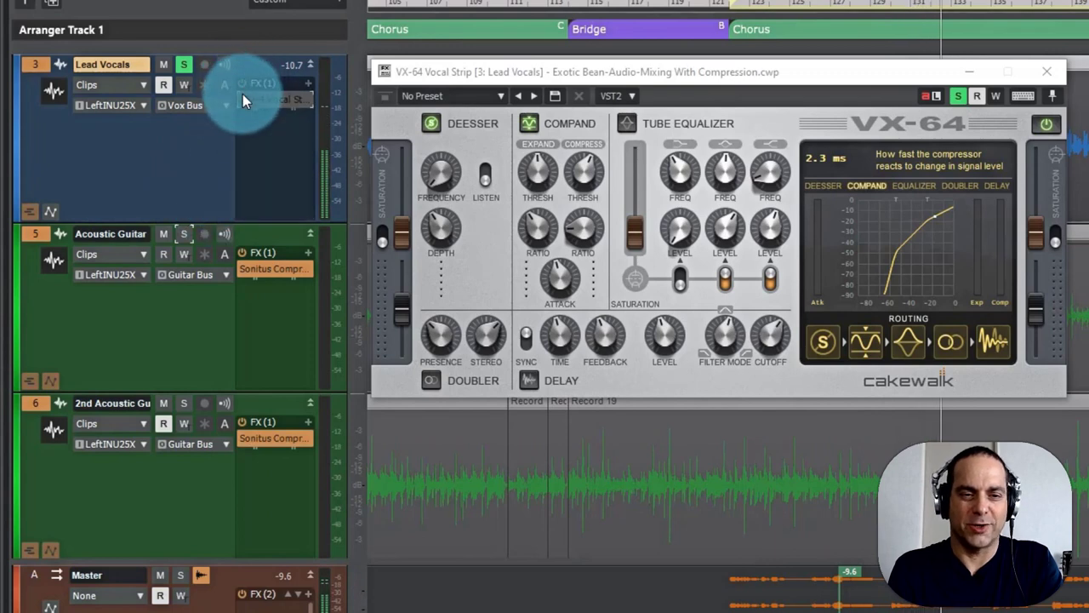
pyautogui.click(242, 96)
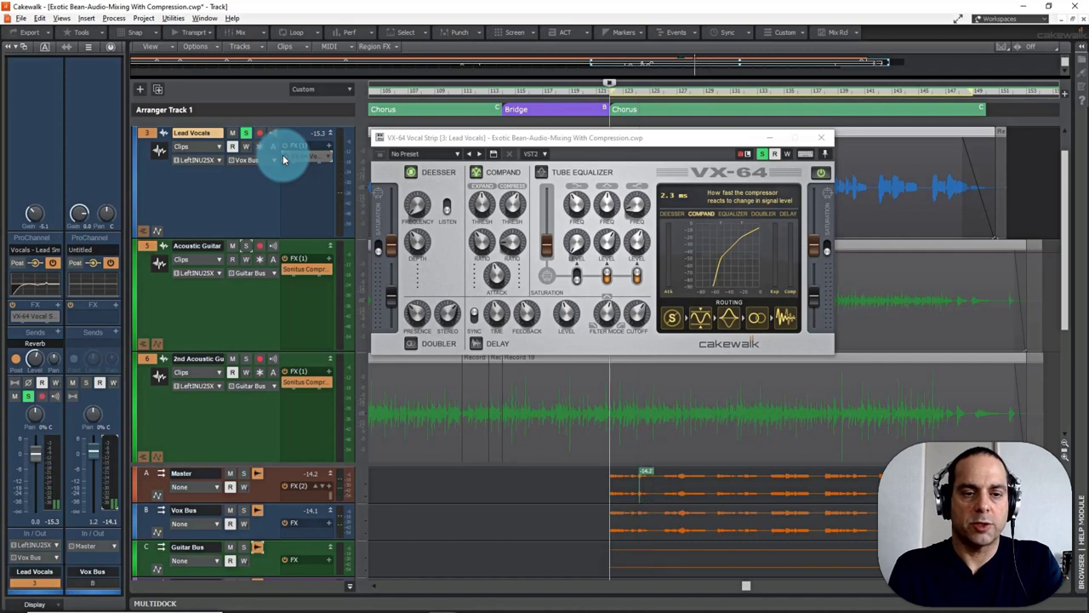
# Re-enable the VX-64 Vocal Strip on the lead vocals and play the soloed last chorus again
pyautogui.click(287, 157)
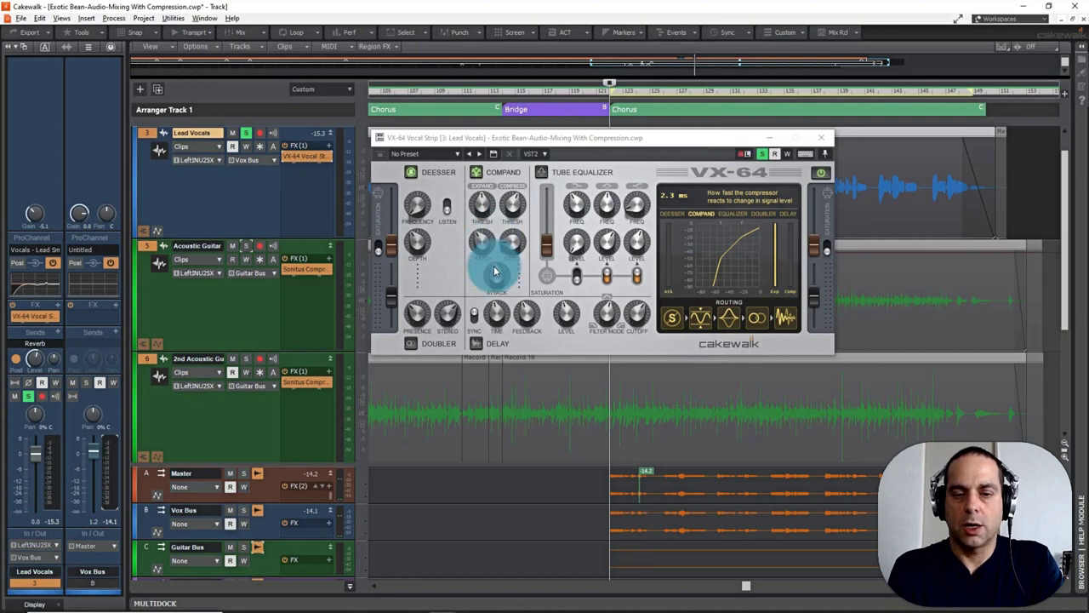
pyautogui.press('space')
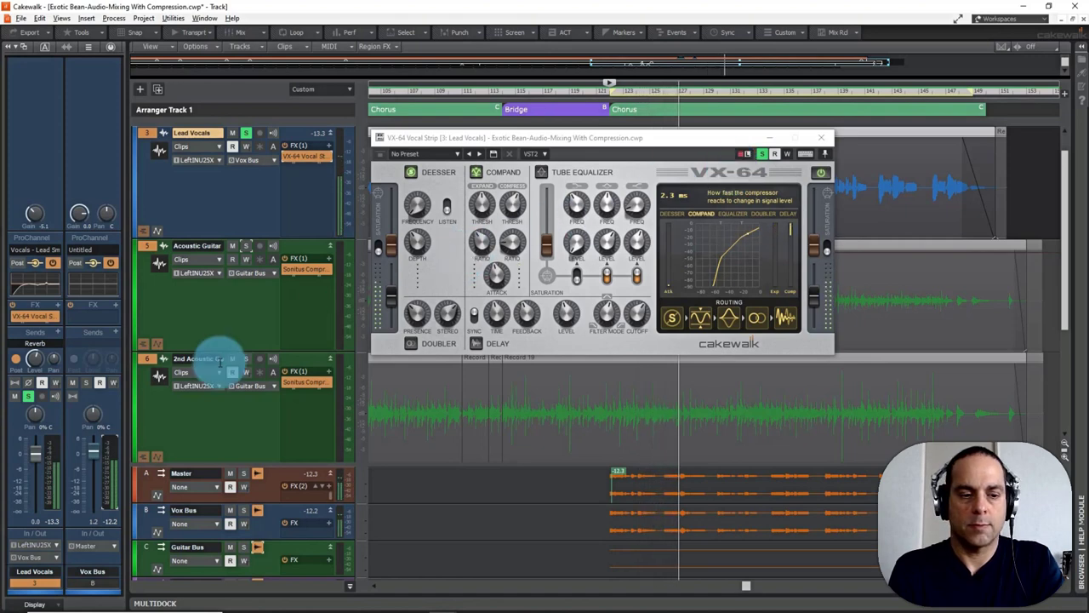
pyautogui.click(286, 158)
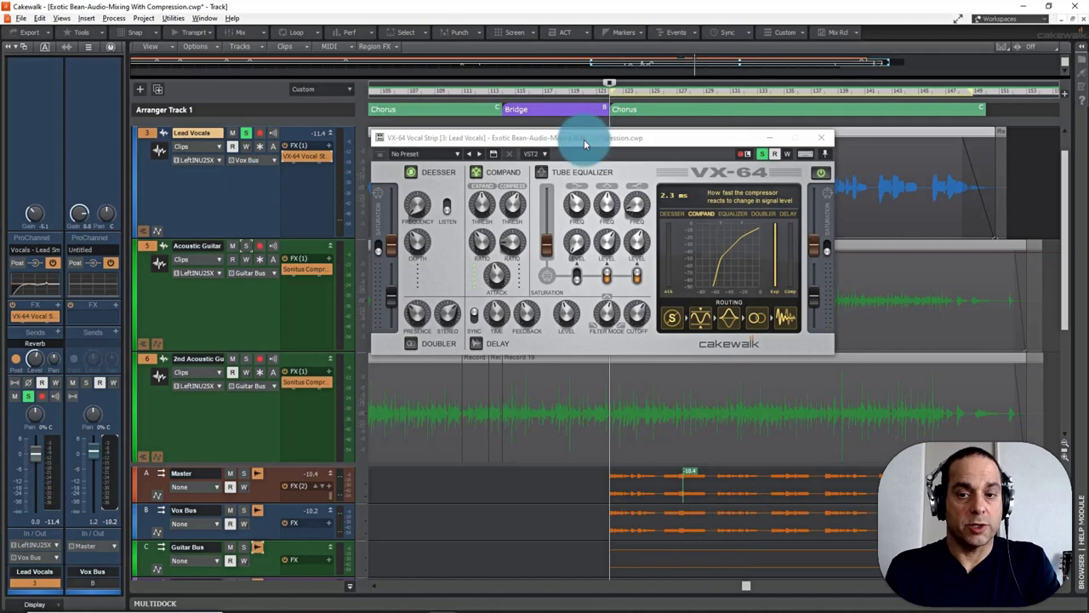
# Unsolo the lead vocals, minimize the VX-64 window and play the full mix from the last chorus
pyautogui.click(763, 155)
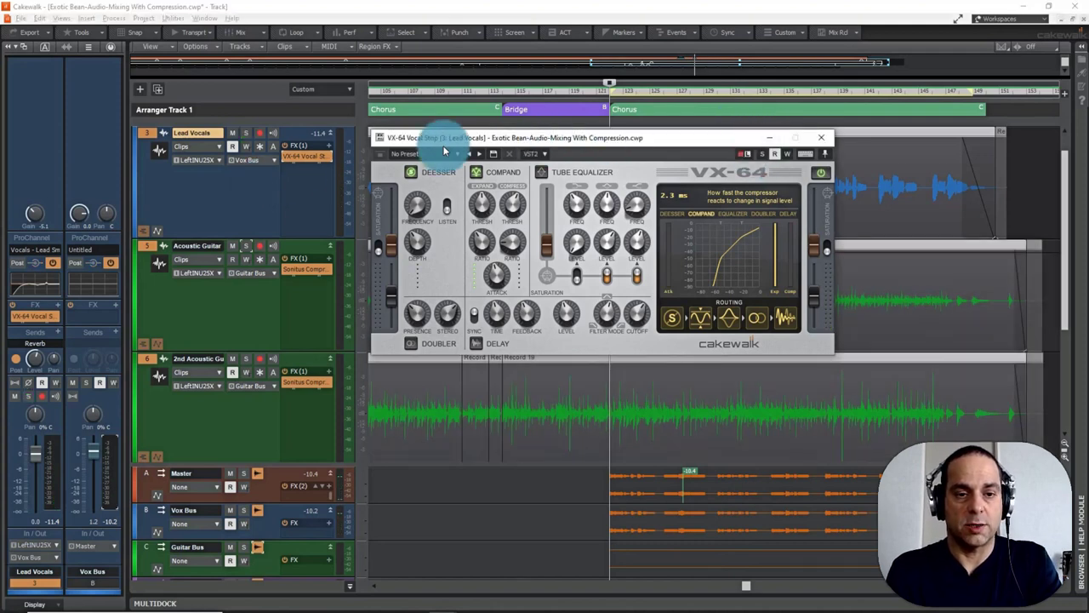
pyautogui.click(768, 138)
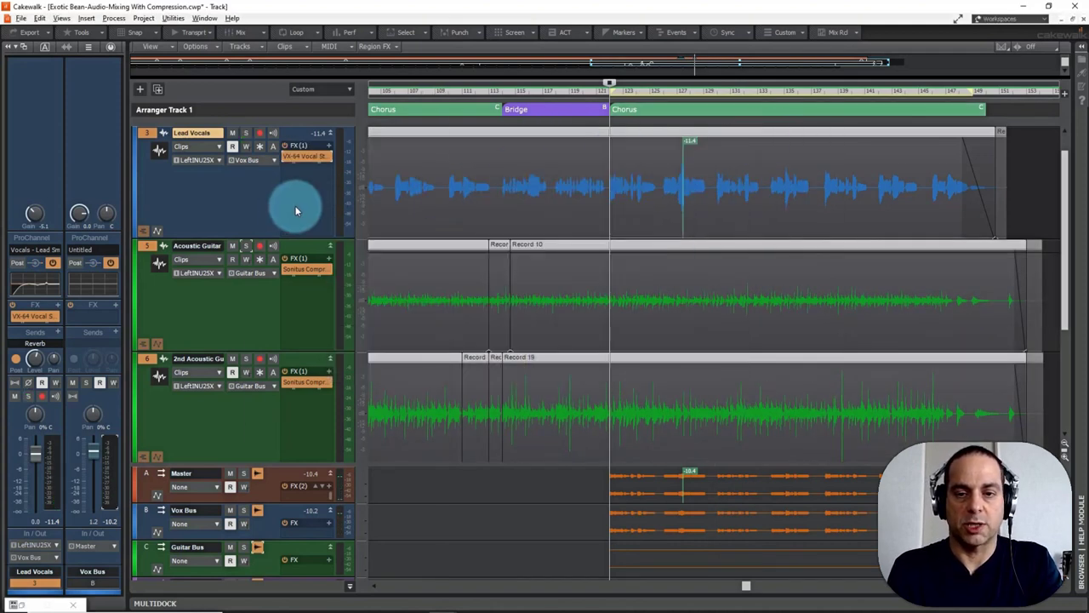
pyautogui.press('space')
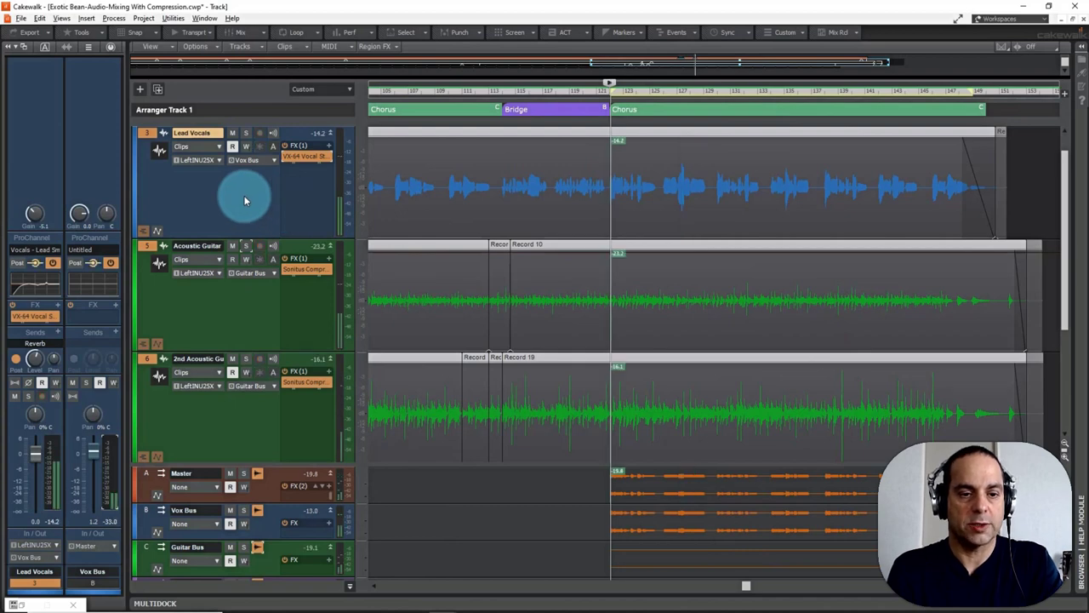
# Bypass the lead vocals' VX-64 Vocal Strip, replay the last chorus in the full mix, and switch the plug-in back on for comparison
pyautogui.press('space')
pyautogui.click(285, 158)
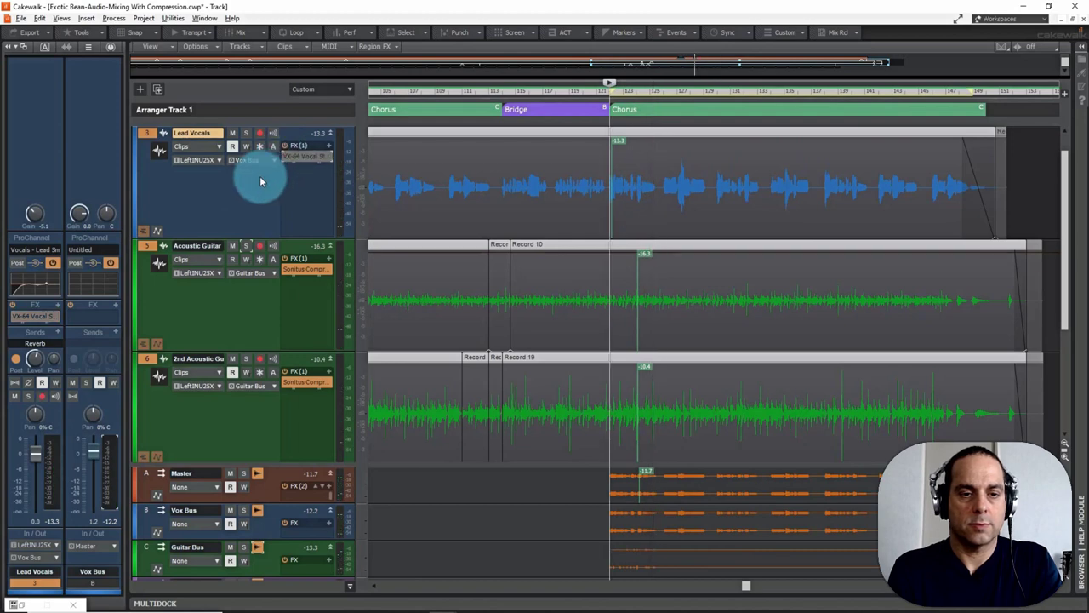
pyautogui.press('space')
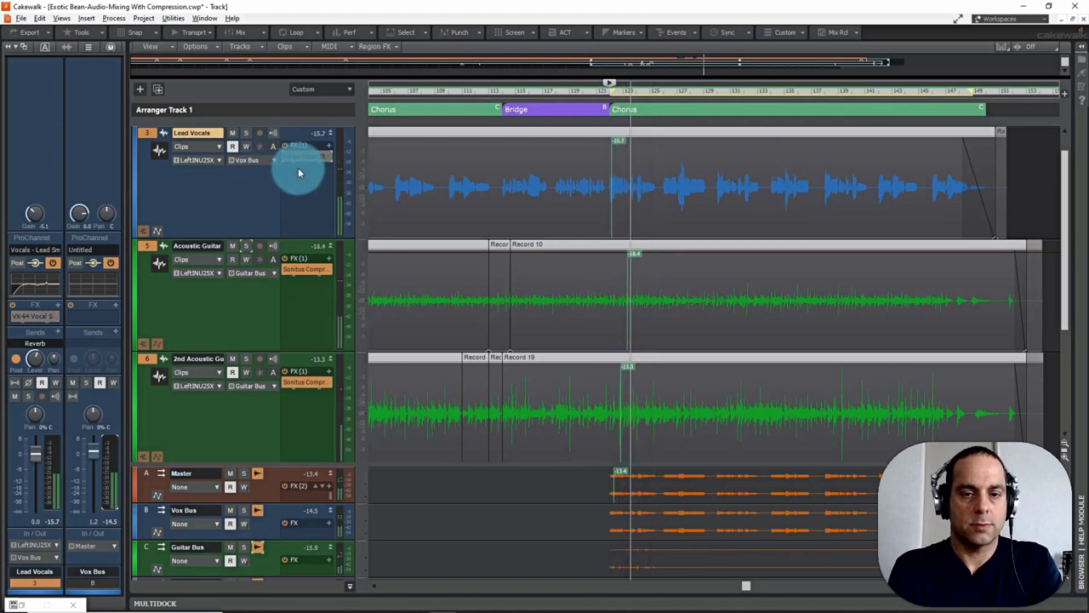
pyautogui.click(286, 157)
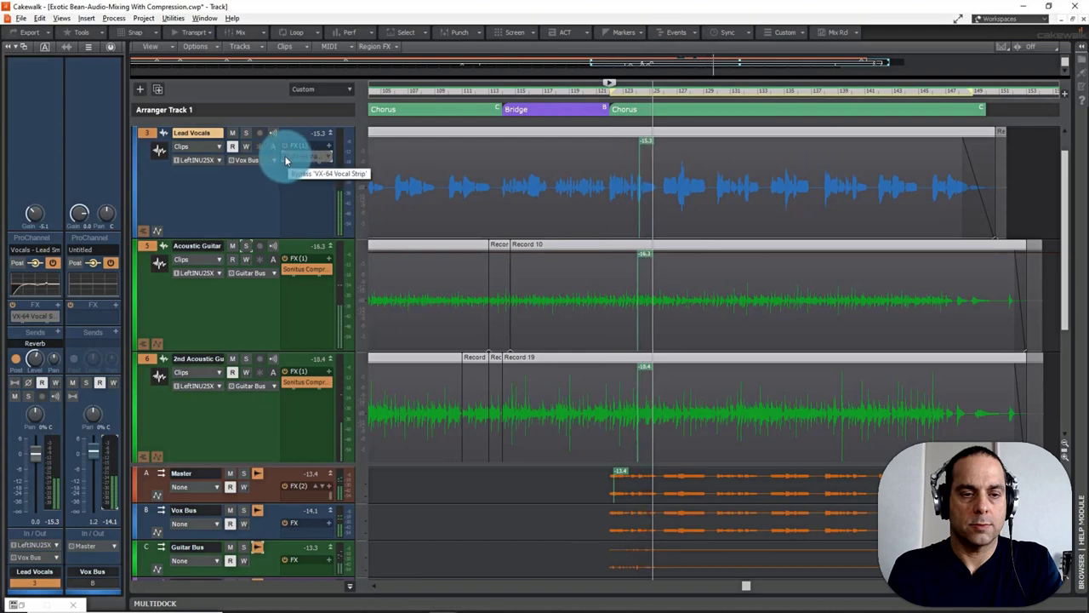
# Bypass the Sonitus compressors on both acoustic guitars during full-mix playback and re-enable them to compare
pyautogui.click(286, 270)
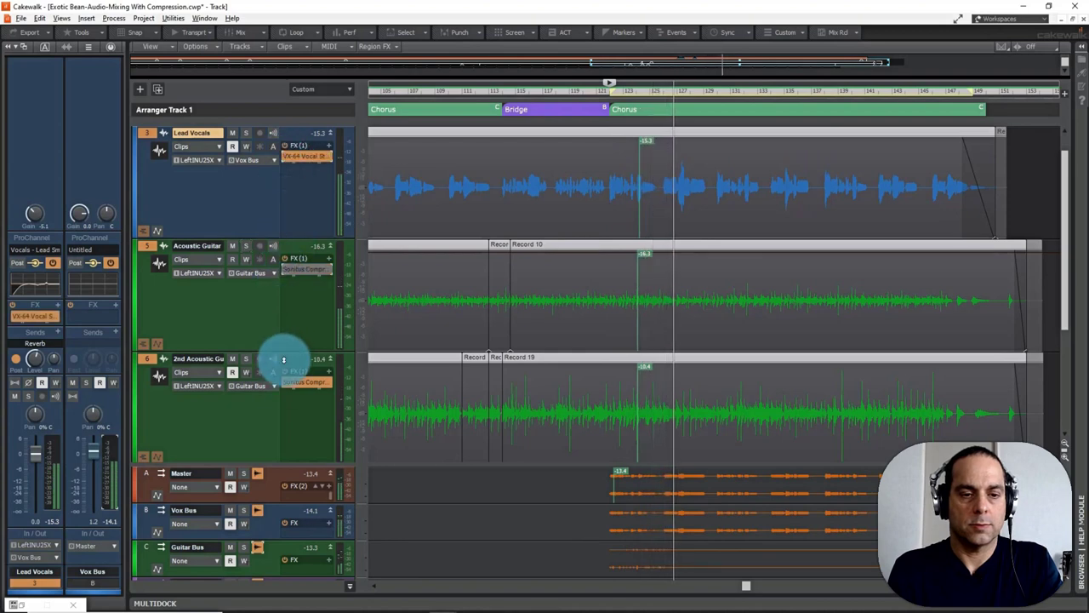
pyautogui.click(285, 383)
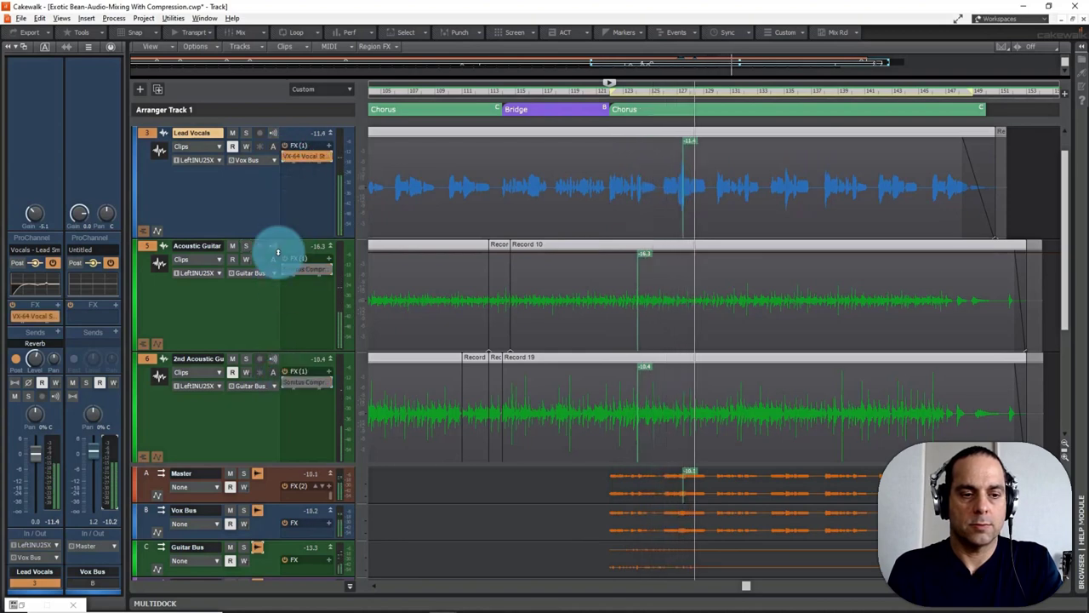
pyautogui.click(285, 271)
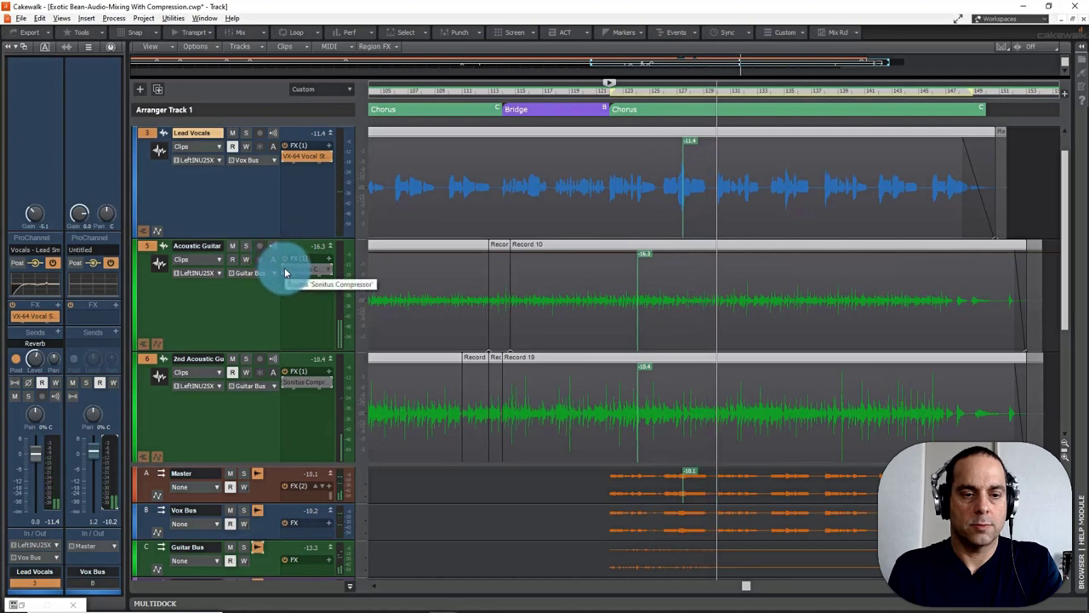
pyautogui.click(285, 382)
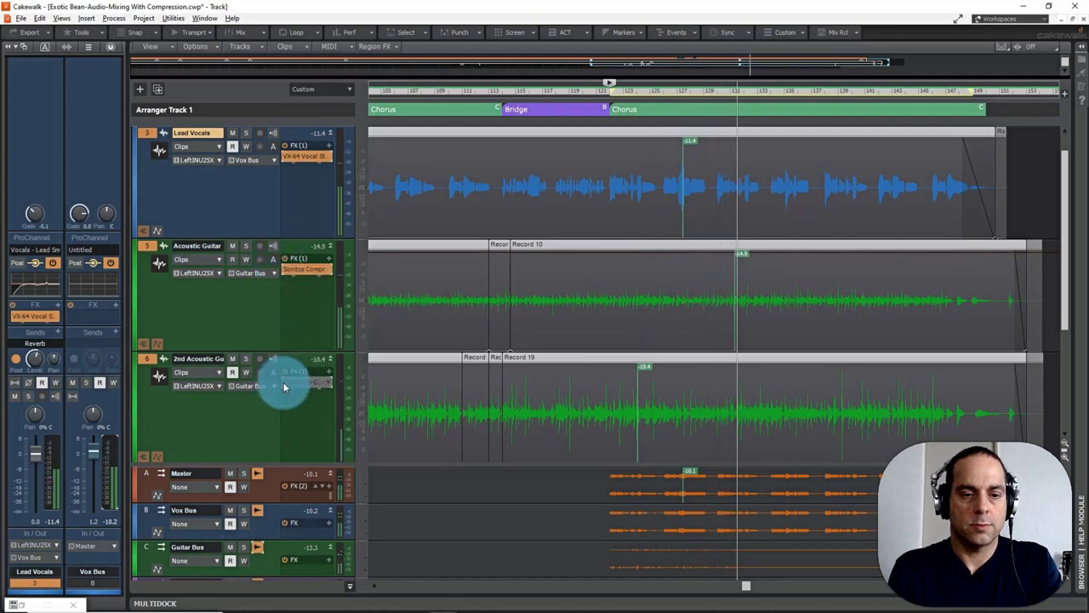
# Check the ProChannel EQ on both acoustic guitar tracks, toggle the Guitar Bus ProChannel during playback, and select the Lead Vocals track
pyautogui.click(217, 306)
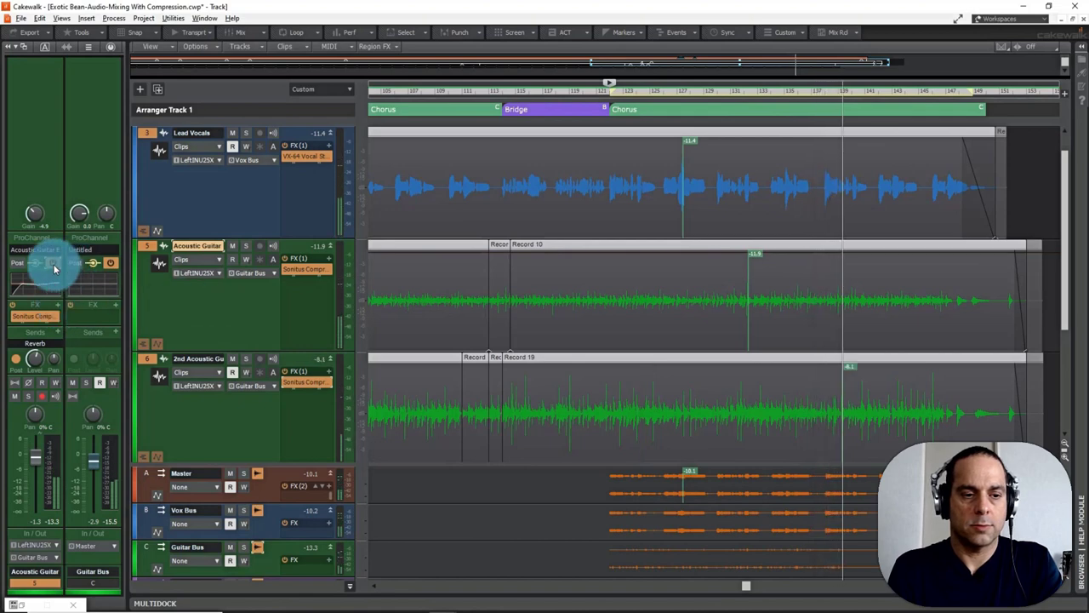
pyautogui.click(158, 393)
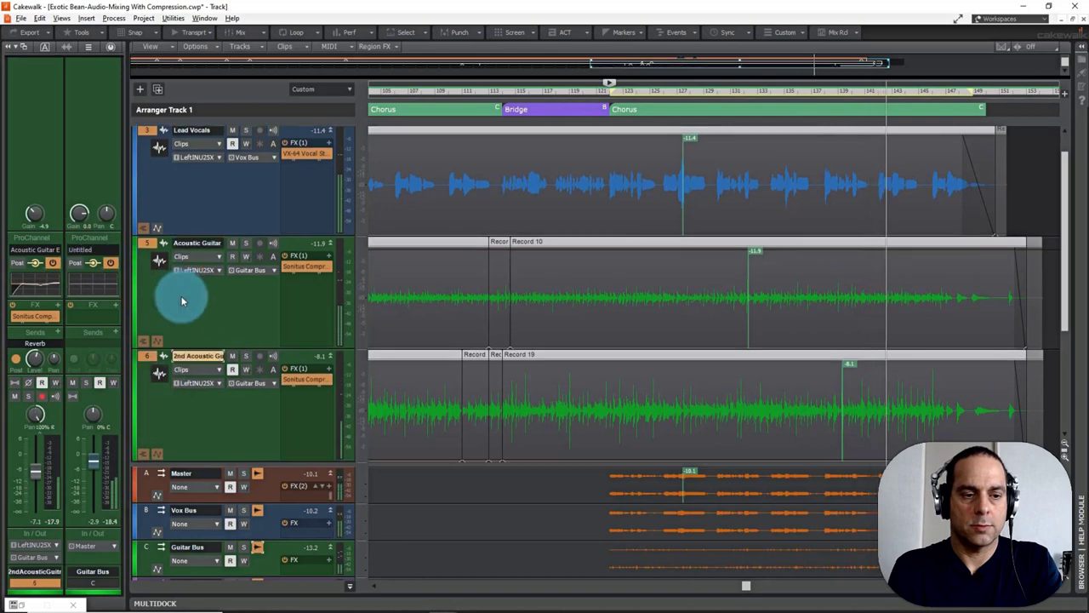
pyautogui.click(110, 262)
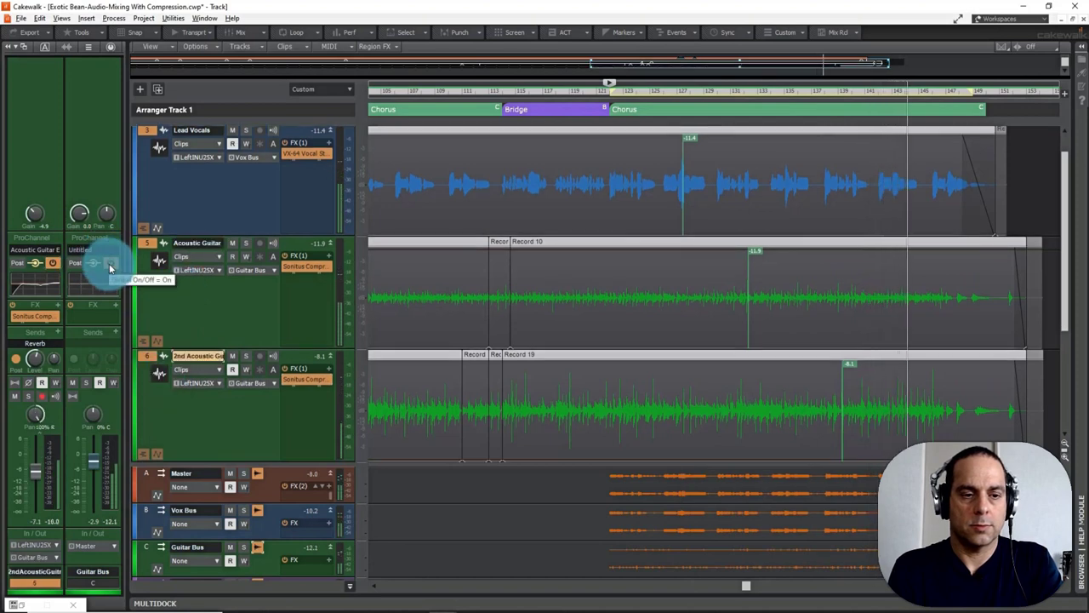
pyautogui.click(202, 189)
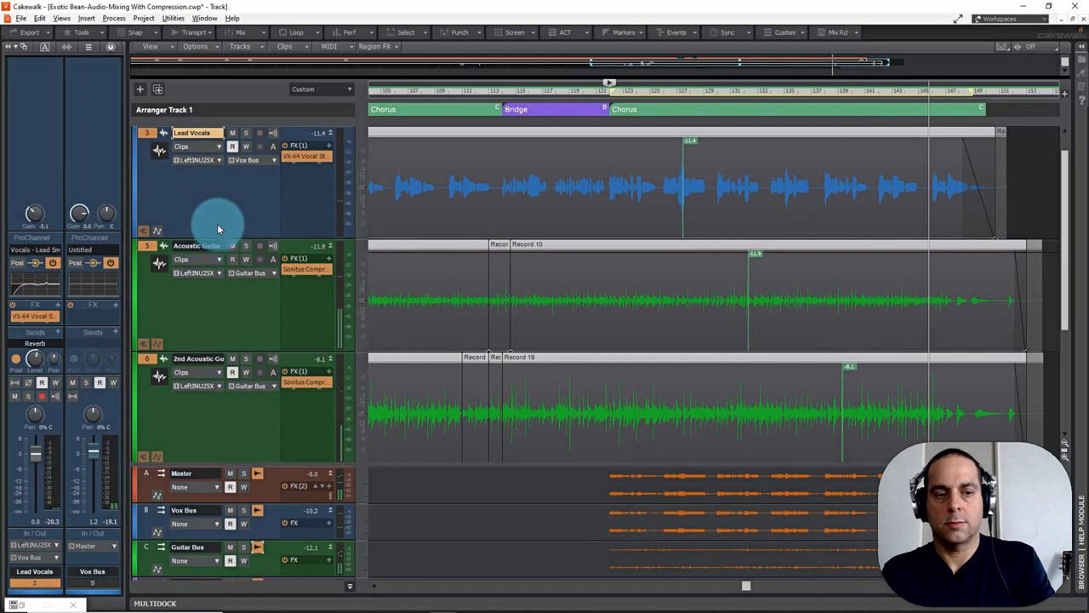